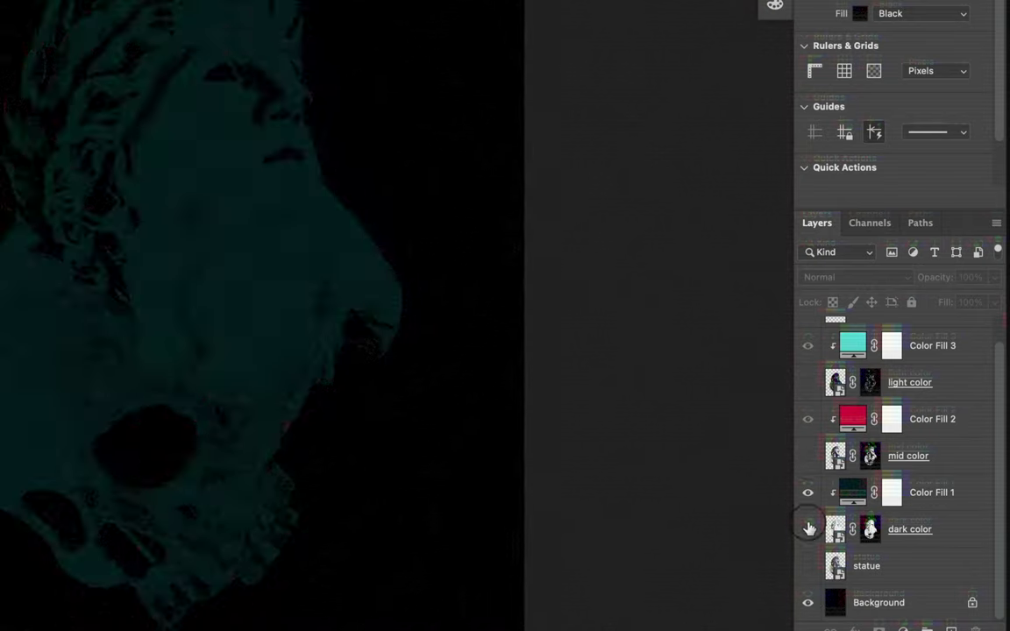
- Make the mid color and light color layers visible to preview the finished color effect
left_click(807, 455)
left_click(807, 382)
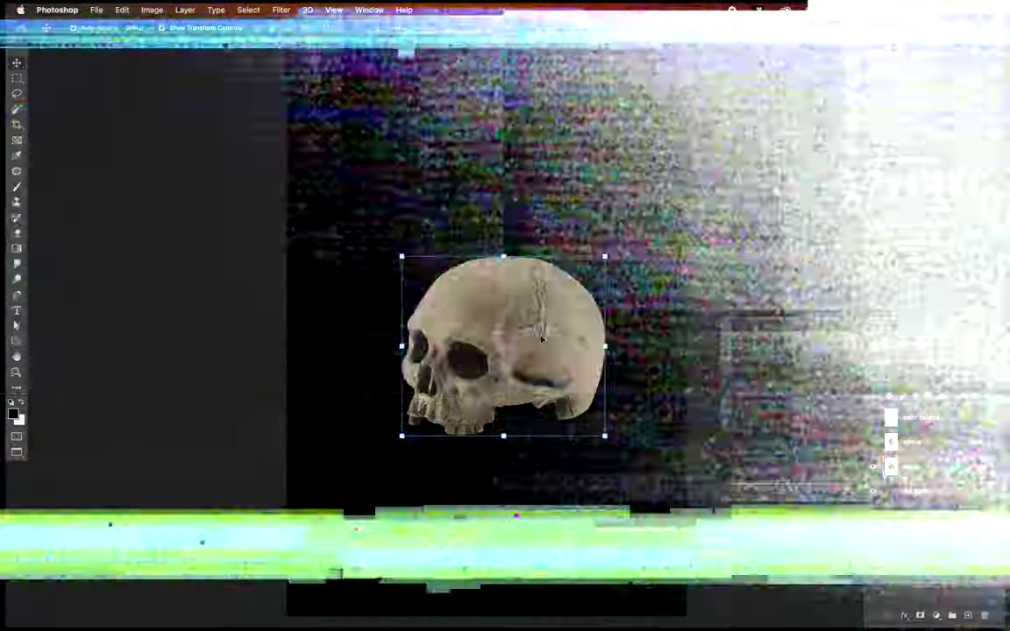
- Reposition the skull and scale it proportionally to about 2064 × 1824 px around the canvas centre
left_click_drag(540, 319, 532, 317)
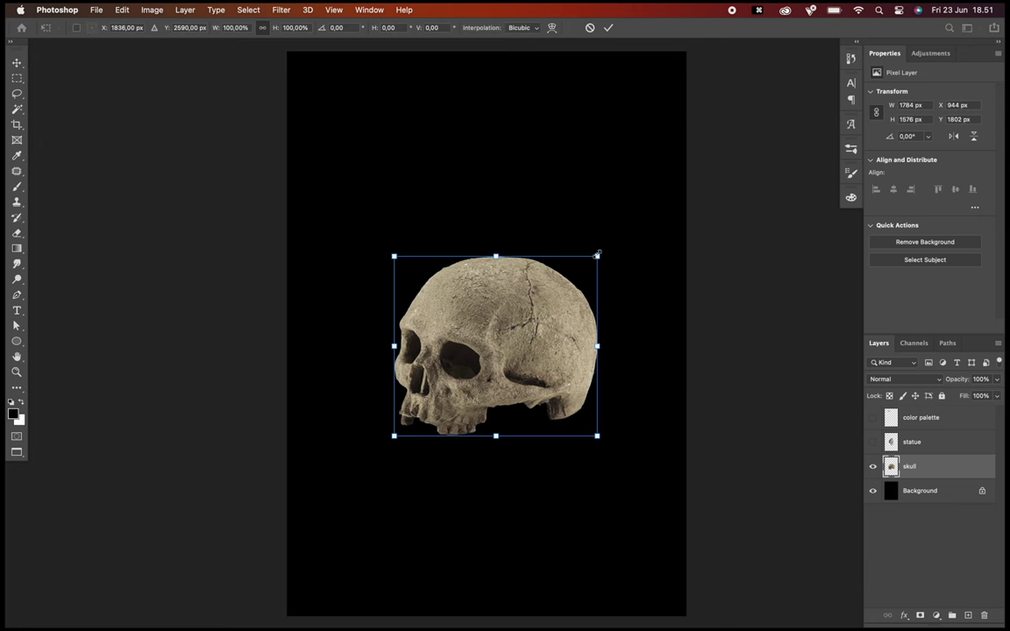
left_click_drag(597, 255, 613, 239)
key("Return")
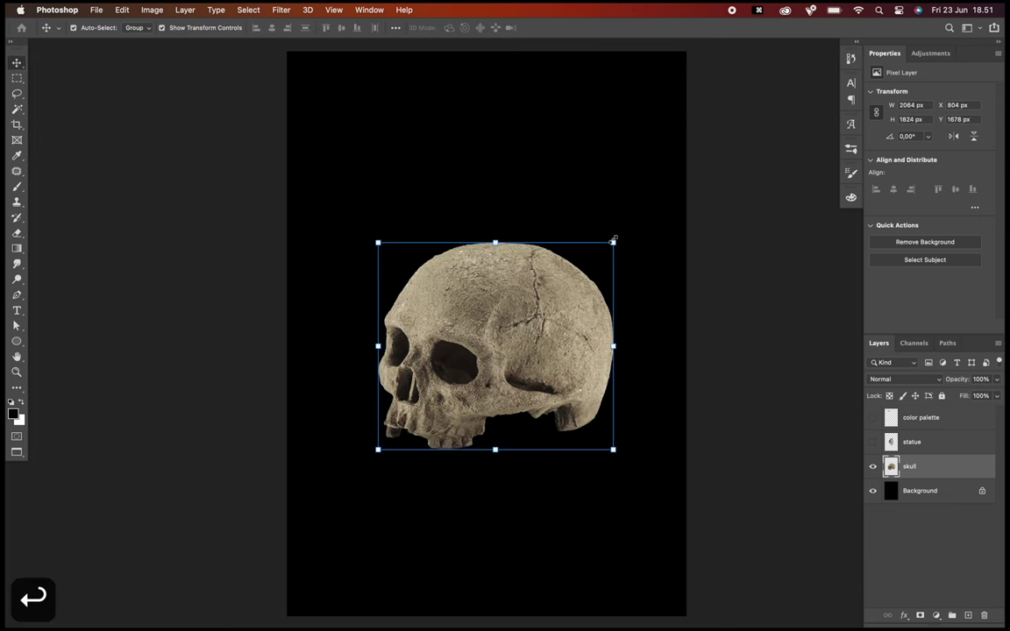
left_click(717, 301)
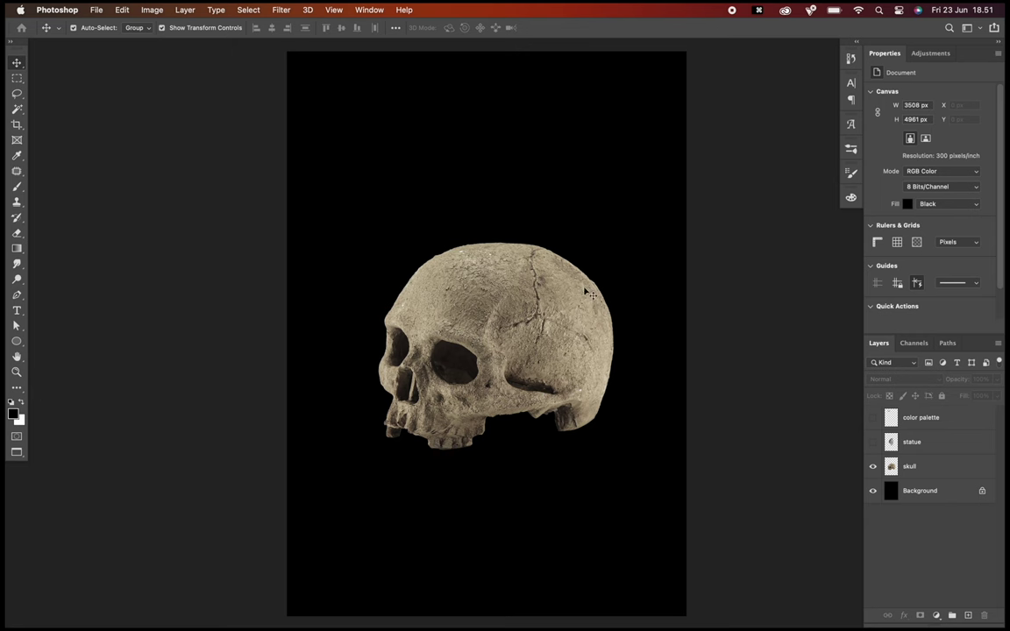
- Convert the skull layer to a Smart Object
left_click(911, 469)
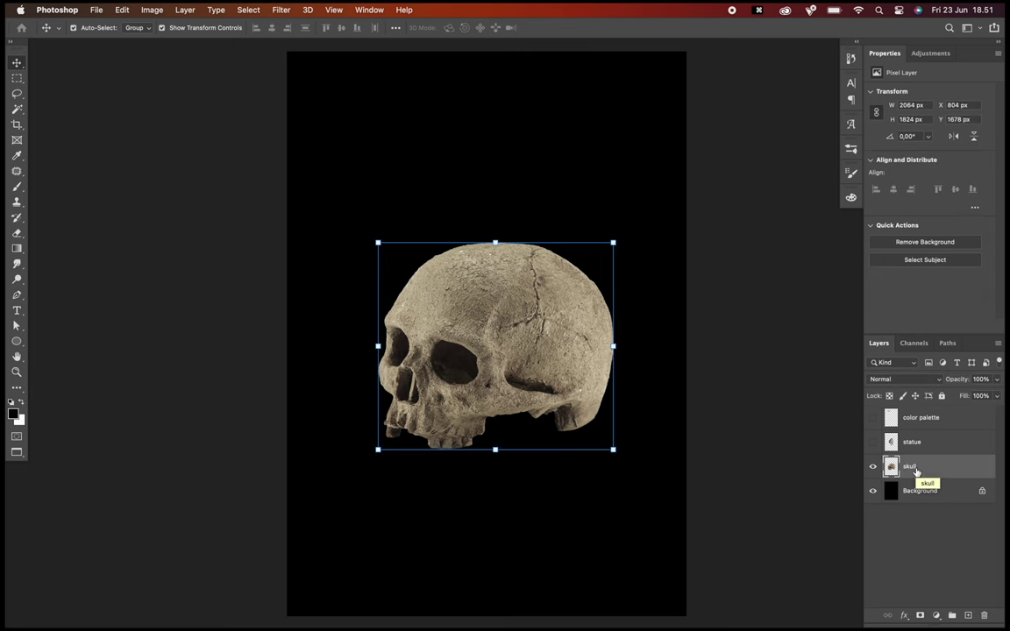
right_click(916, 471)
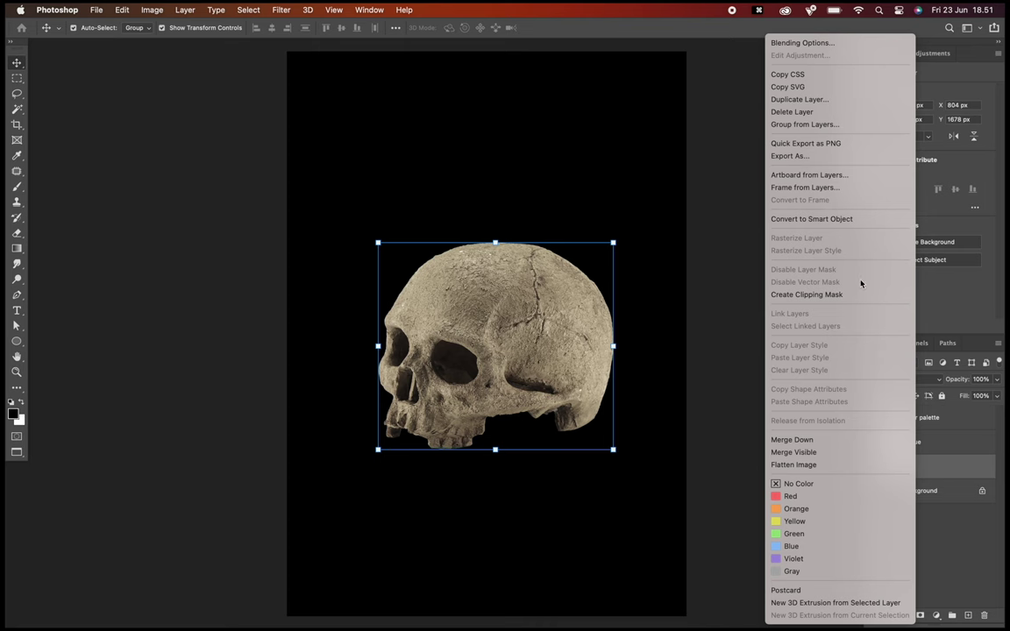
left_click(851, 219)
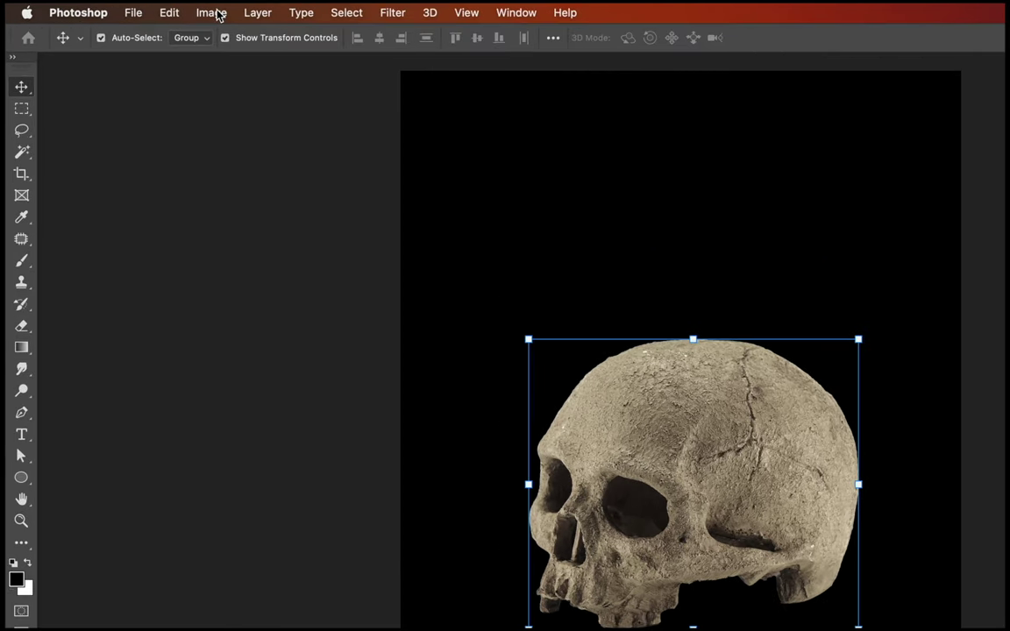
- Apply a Levels adjustment to the skull with input black at 38 and input white at 211, and fine-tune the midtones
left_click(214, 14)
mouse_move(235, 63)
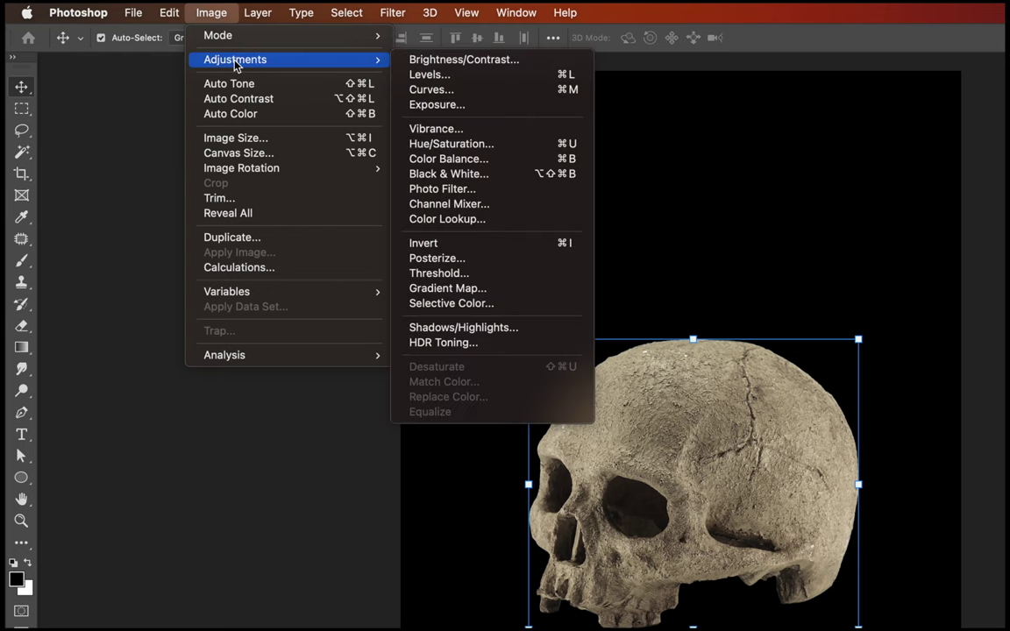
left_click(419, 78)
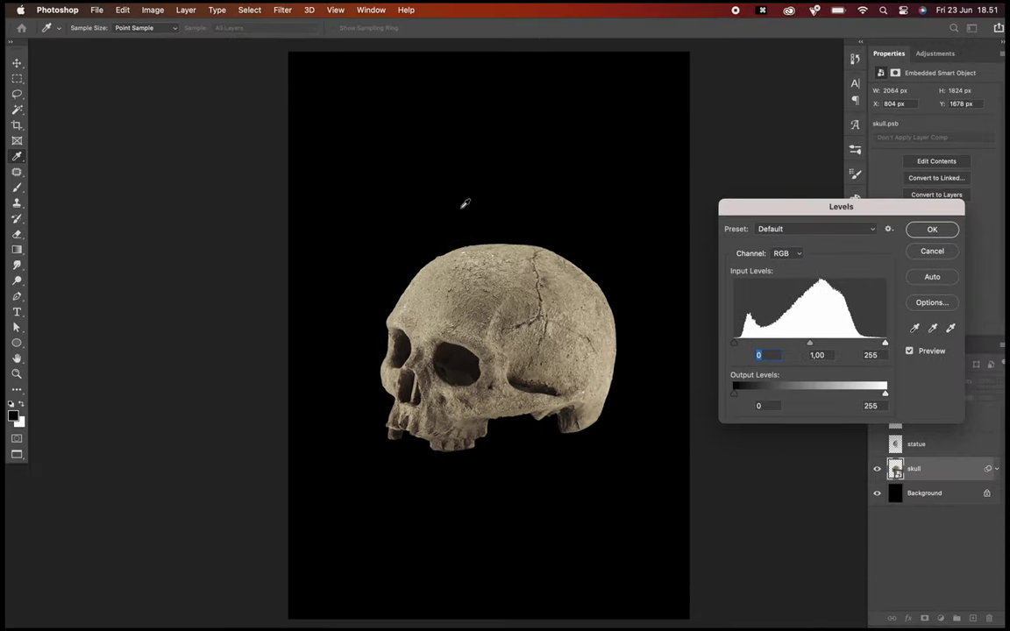
left_click_drag(789, 207, 744, 209)
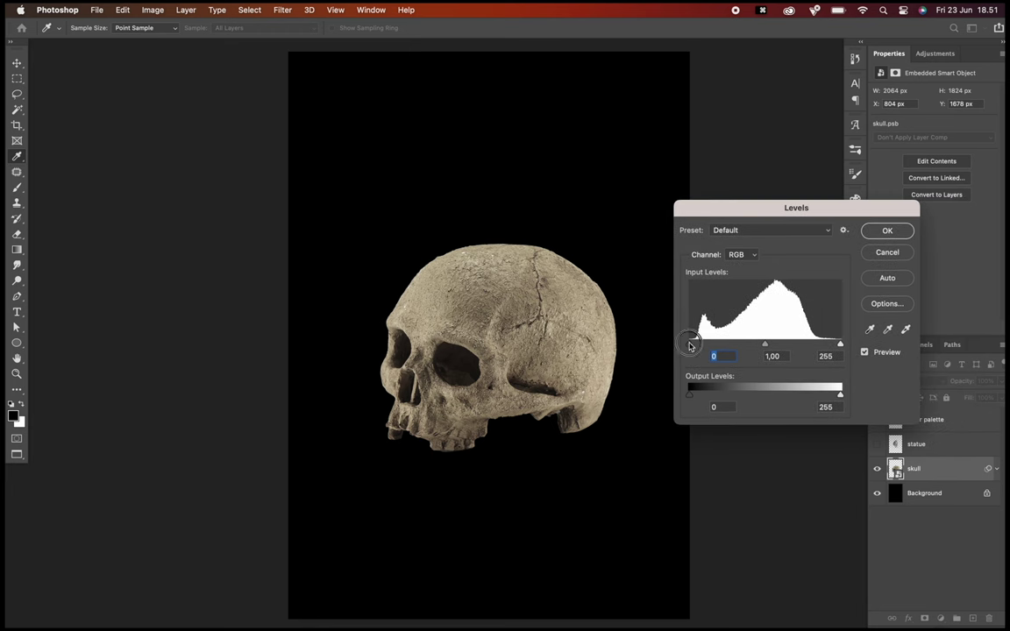
left_click_drag(689, 343, 715, 344)
left_click_drag(838, 348, 768, 344)
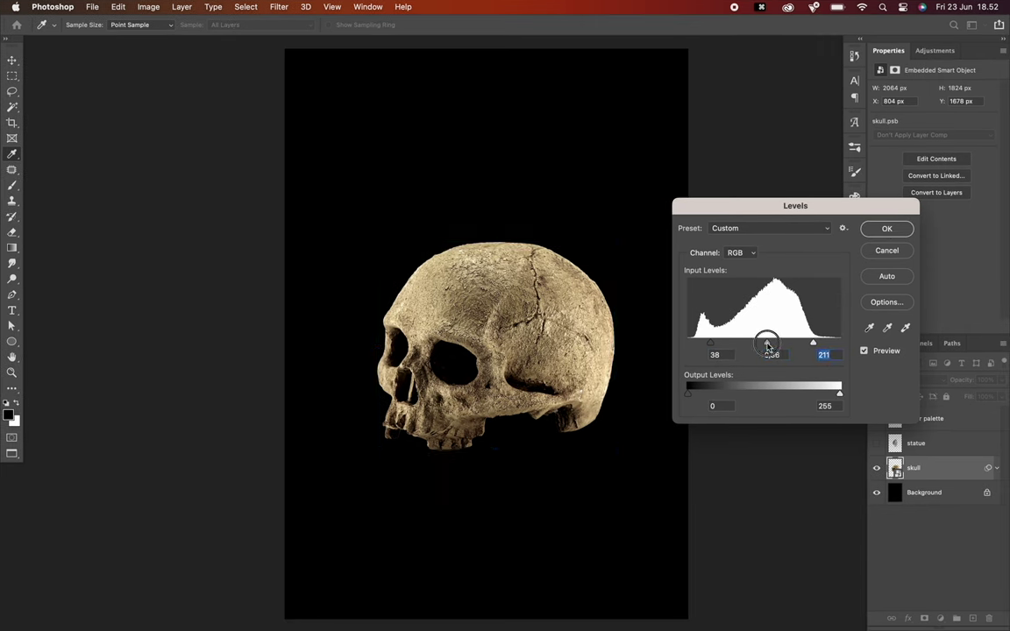
left_click(886, 229)
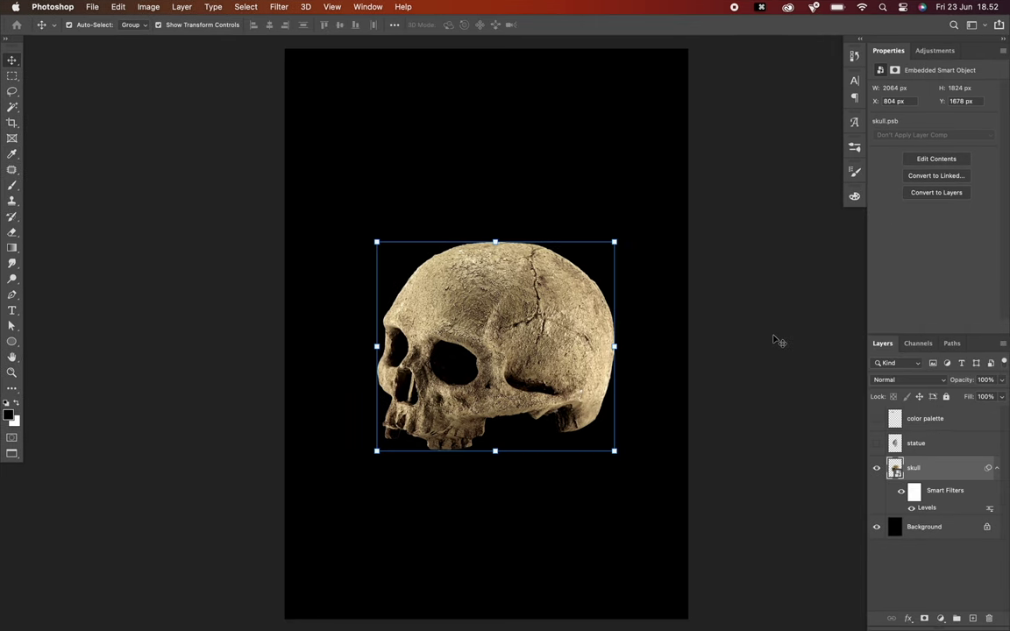
- Desaturate the skull with a Hue/Saturation adjustment, setting Saturation to -100
left_click(149, 7)
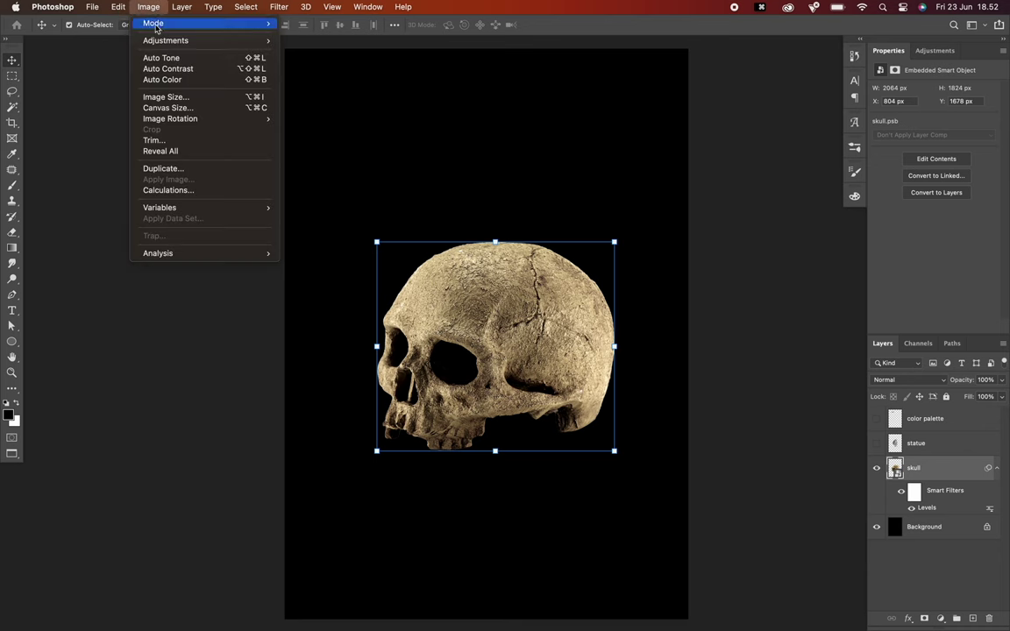
mouse_move(171, 39)
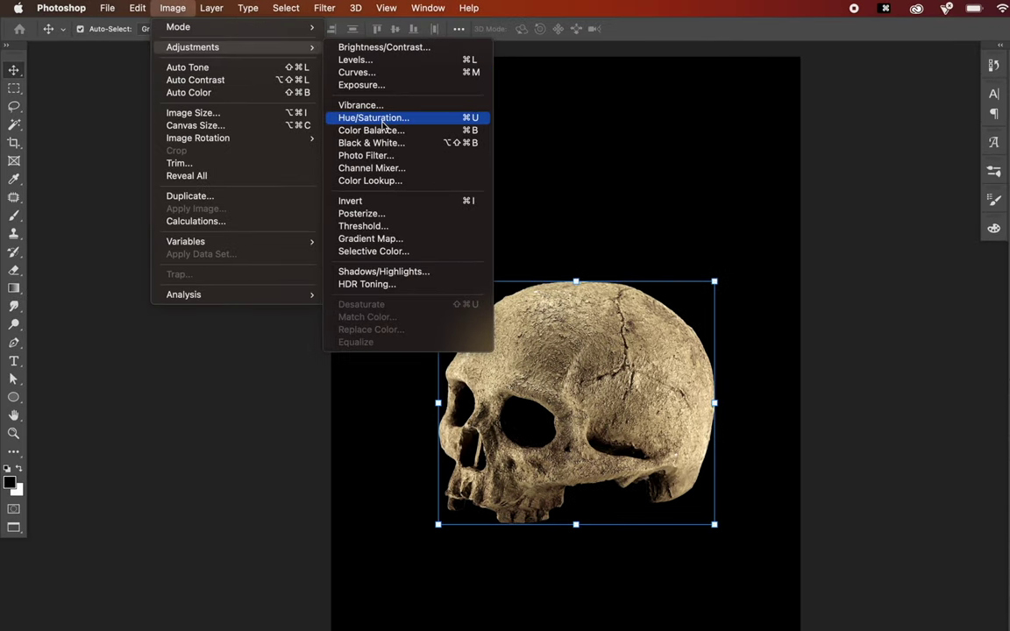
left_click(383, 125)
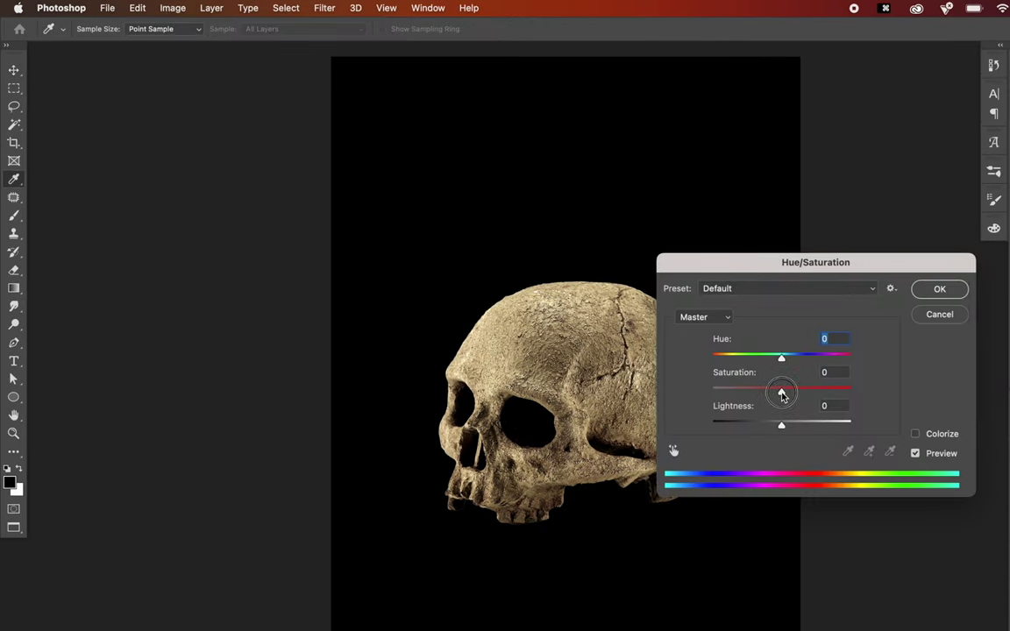
left_click_drag(781, 393, 711, 396)
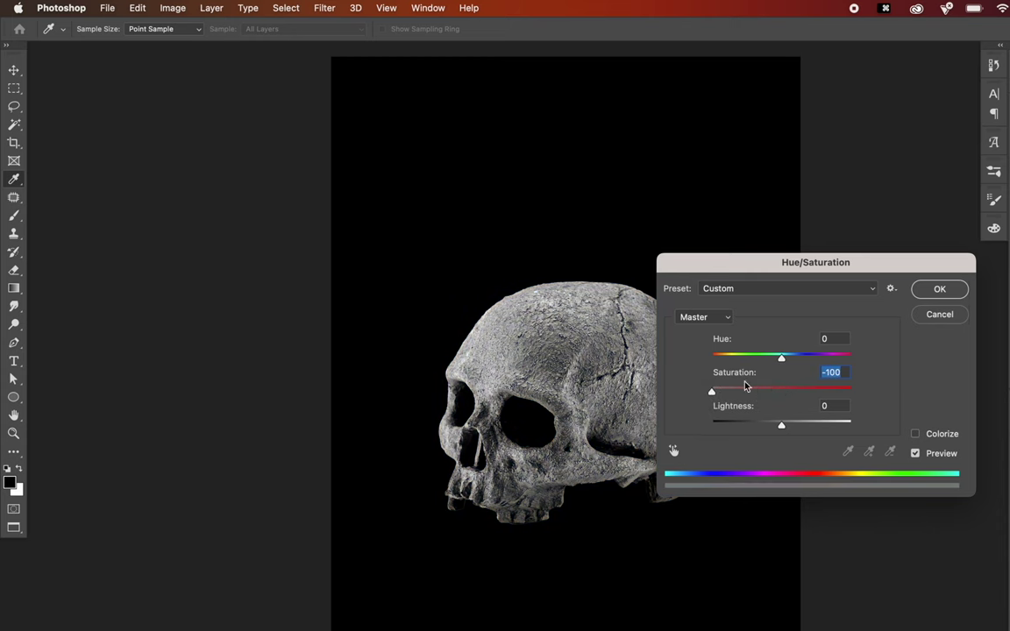
left_click(939, 290)
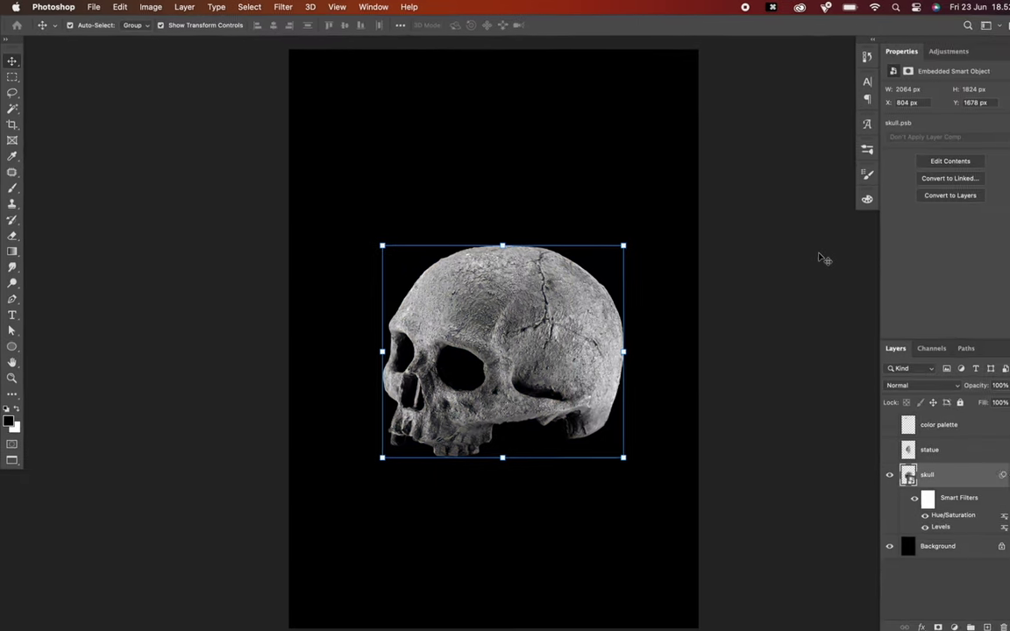
- Add monochromatic noise with Uniform distribution to the skull at an amount of 11.86%
left_click(278, 7)
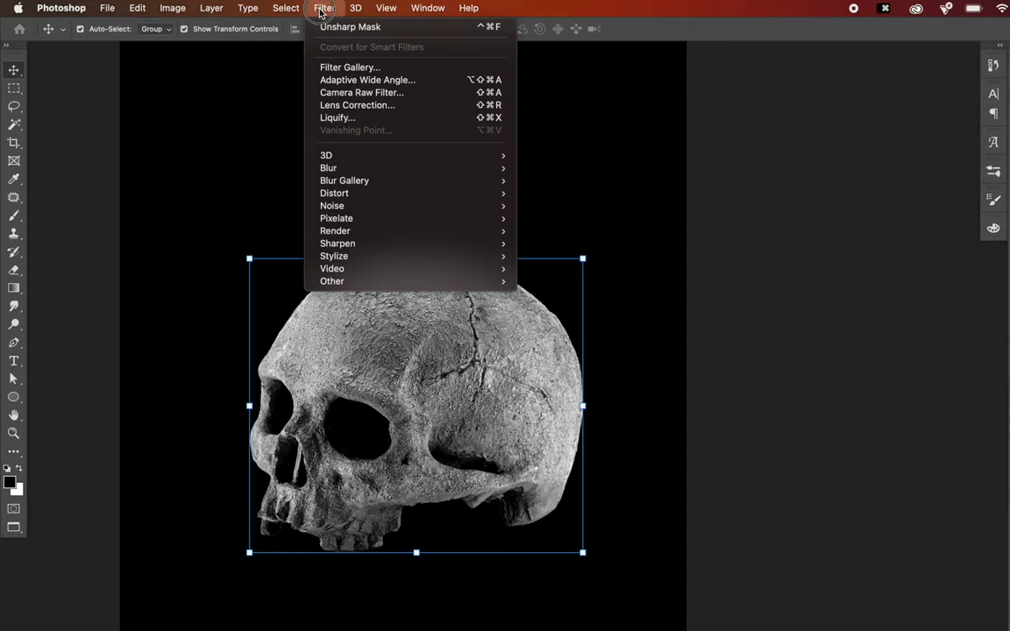
mouse_move(371, 211)
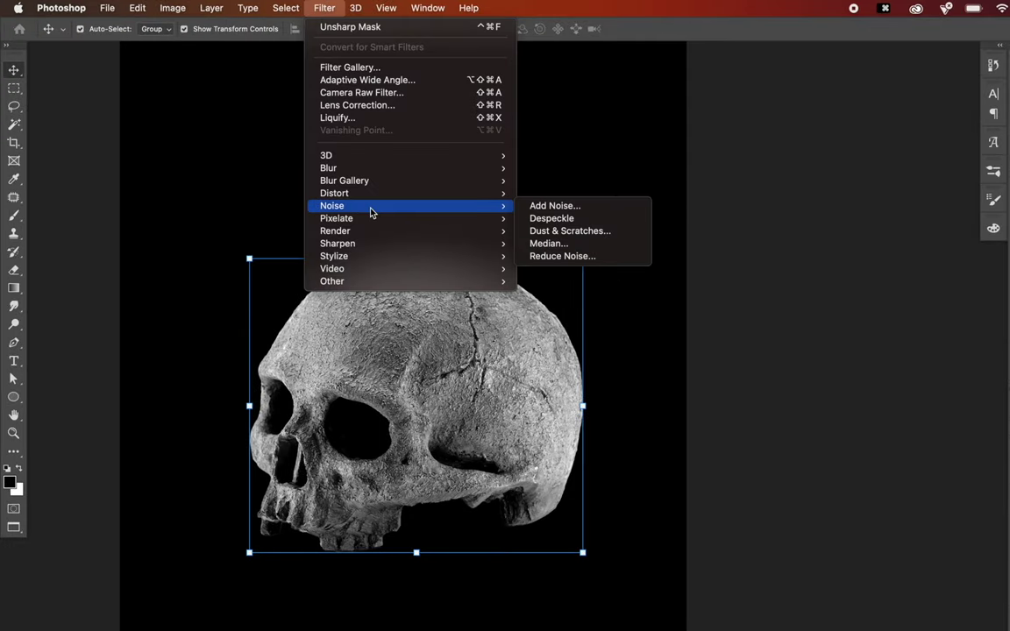
left_click(541, 205)
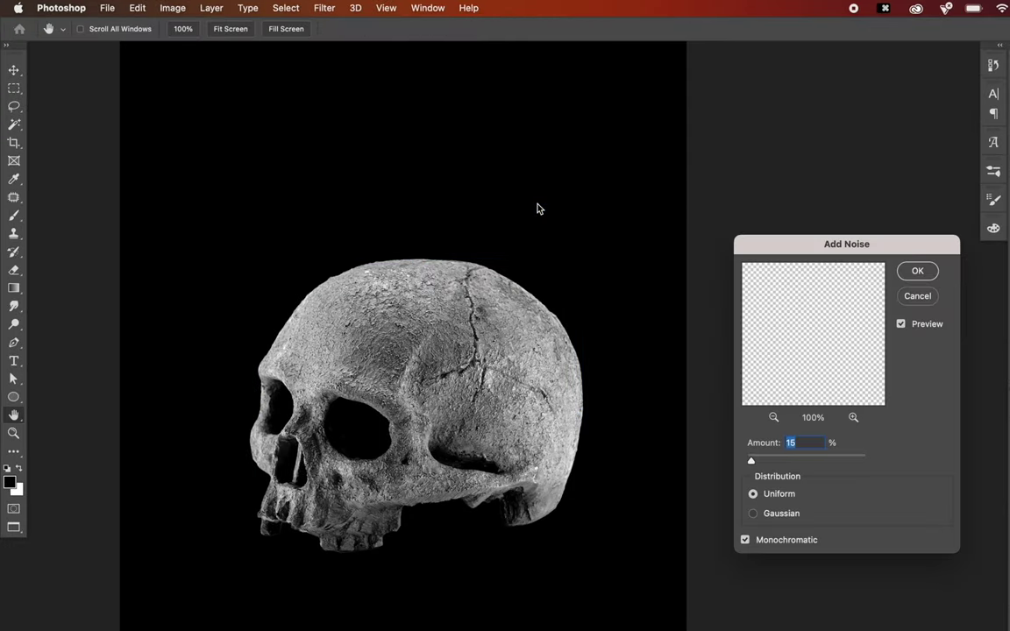
left_click_drag(751, 463, 752, 465)
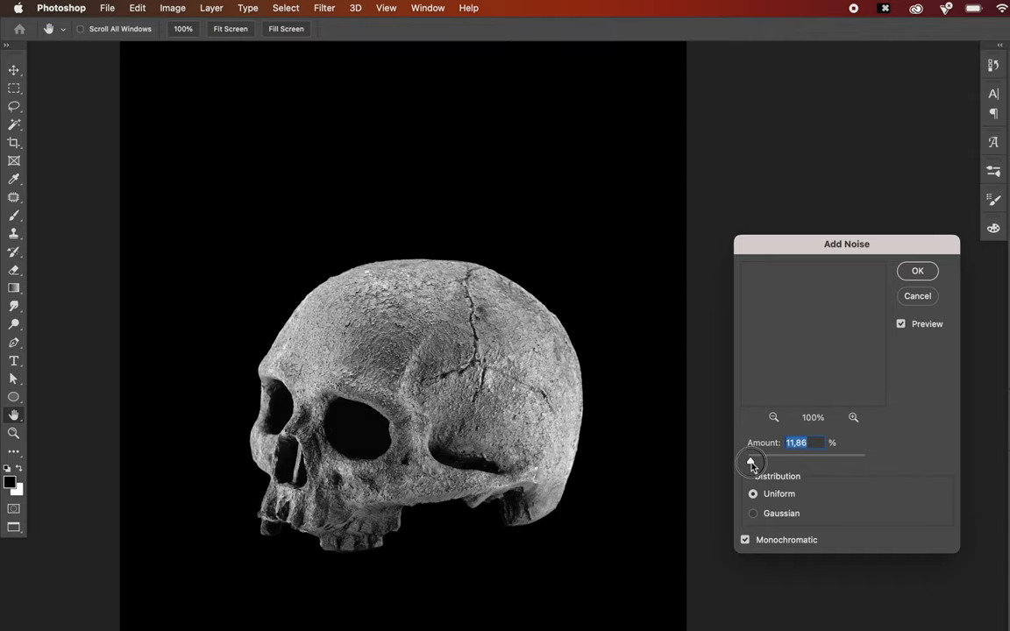
left_click(917, 271)
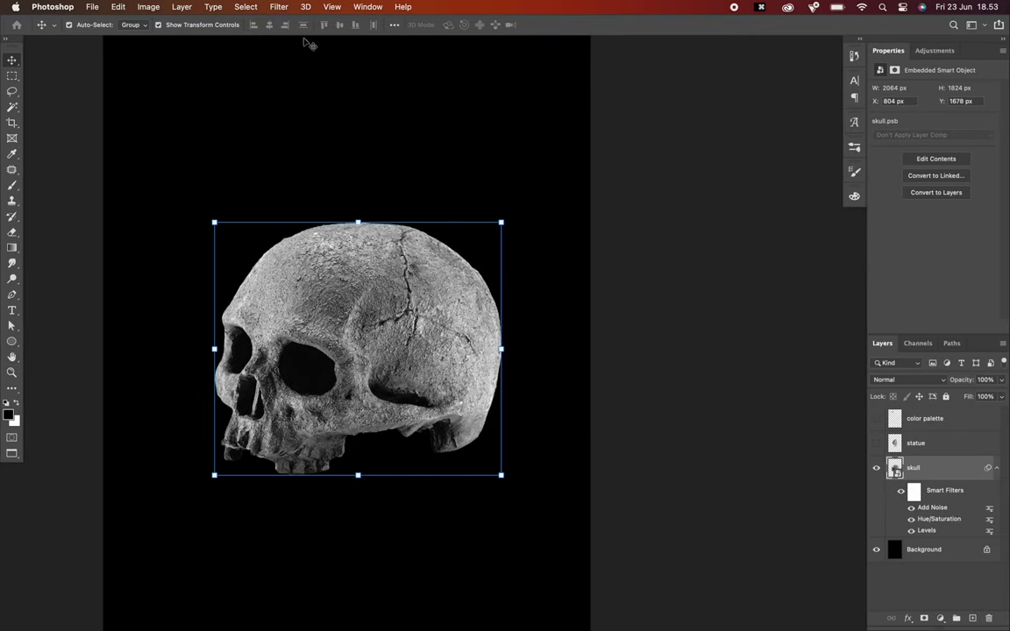
- Sharpen the skull with Unsharp Mask at 107% amount, 71.9 pixels radius and threshold 15, and inspect the detail
left_click(279, 7)
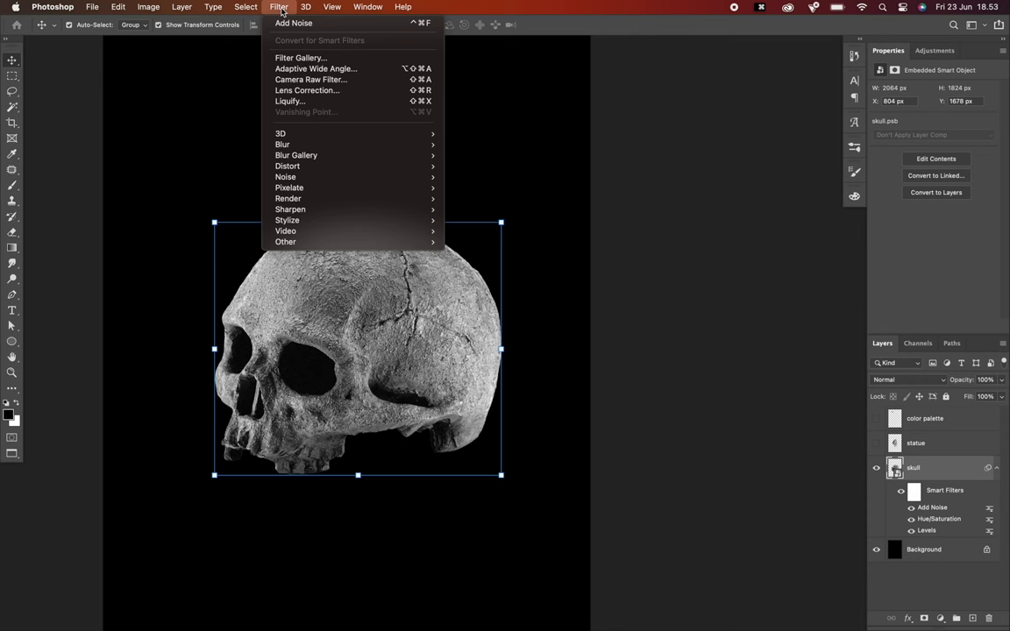
mouse_move(332, 212)
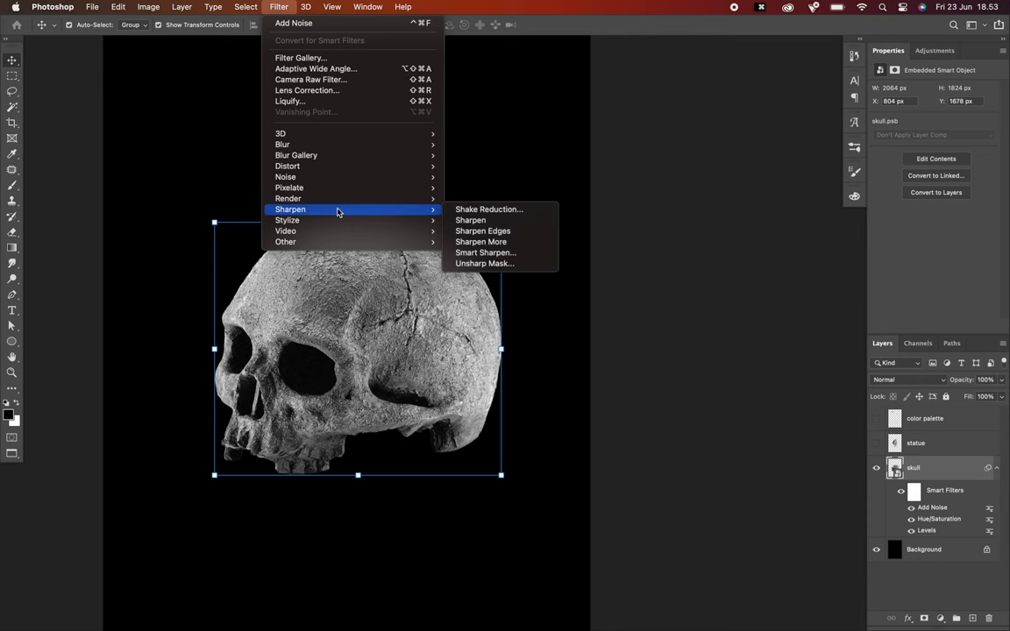
left_click(474, 264)
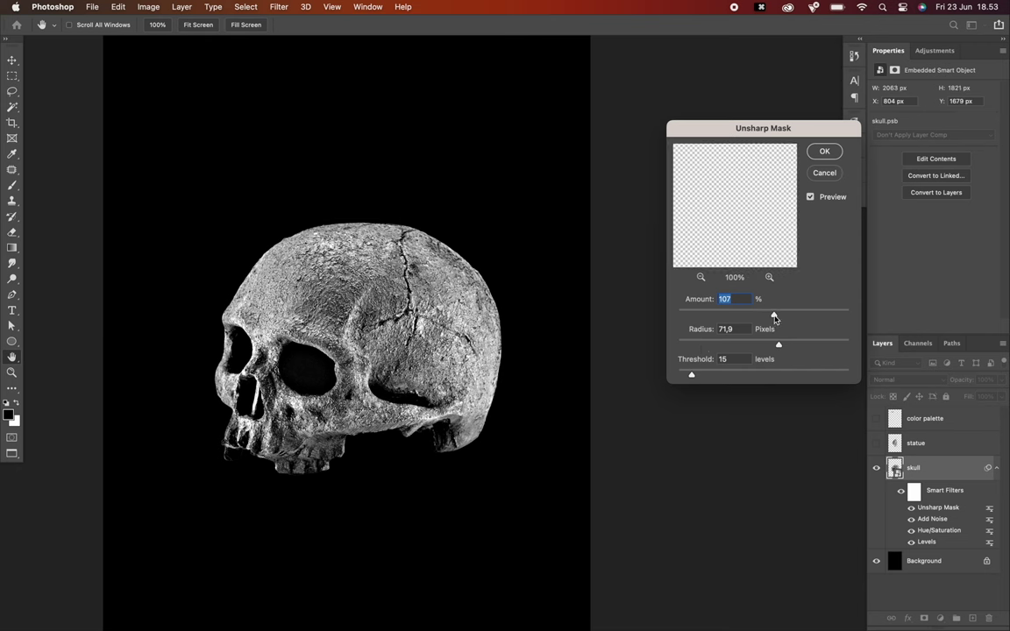
mouse_move(774, 319)
left_mouse_down()
mouse_move(730, 316)
mouse_move(774, 318)
left_mouse_up()
left_click_drag(775, 346, 779, 347)
mouse_move(690, 374)
left_mouse_down()
mouse_move(717, 375)
mouse_move(691, 375)
left_mouse_up()
left_click(826, 154)
key("super+plus")
key("super+plus")
key("super+plus")
key("super+0")
left_click(739, 402)
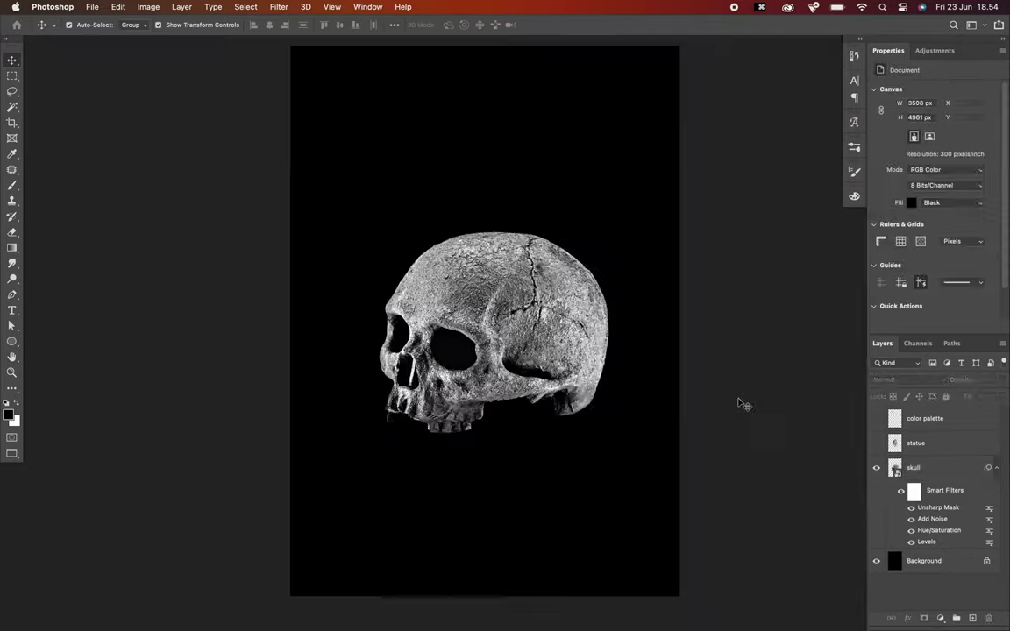
- Convert the statue layer to a Smart Object so it can take smart filters
left_click(579, 369)
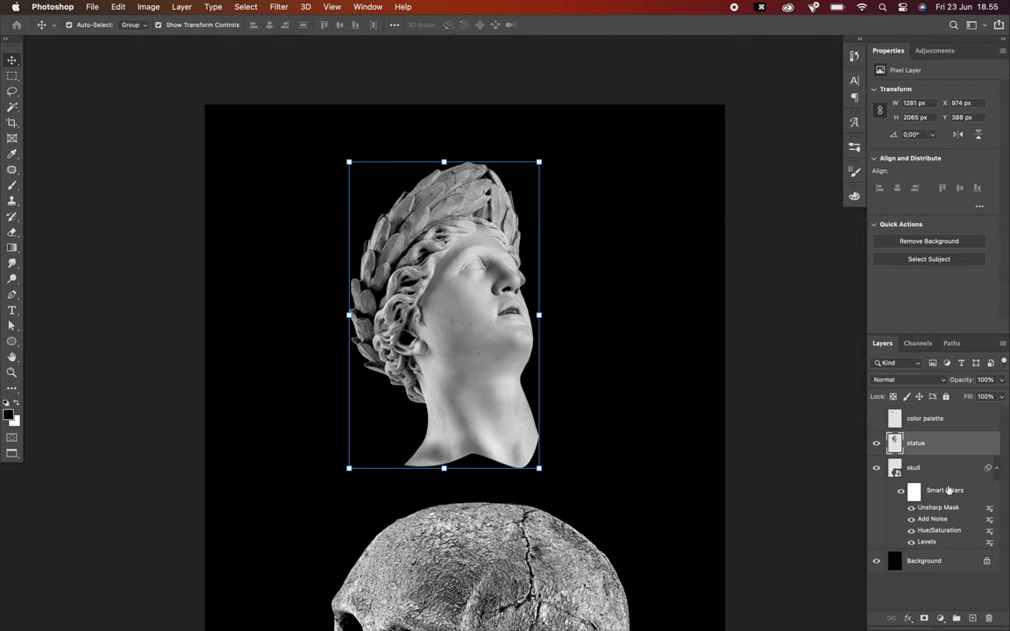
left_click_drag(952, 496, 961, 453)
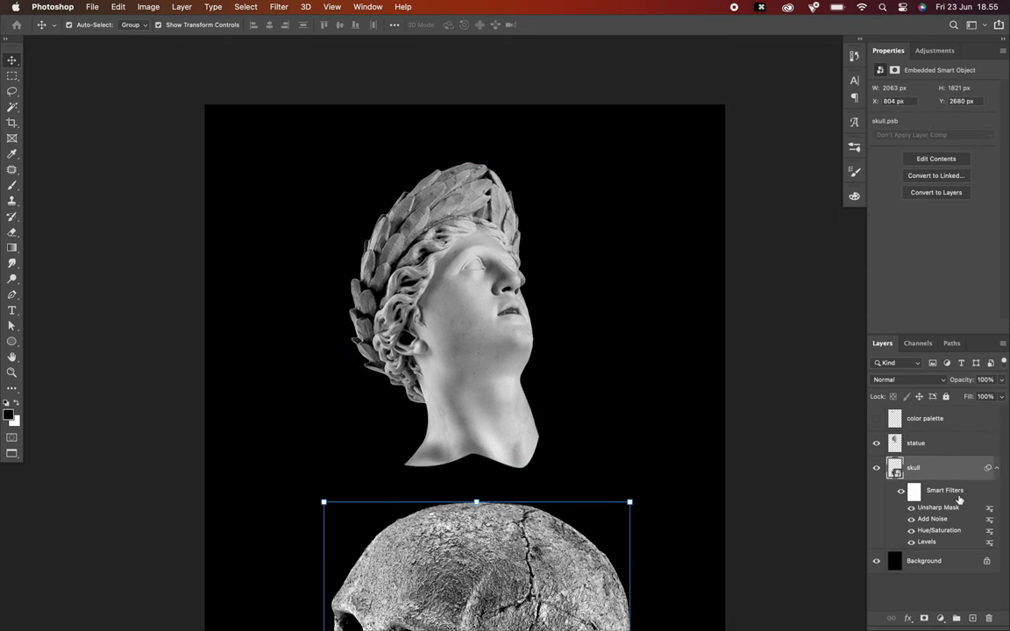
left_click(940, 452)
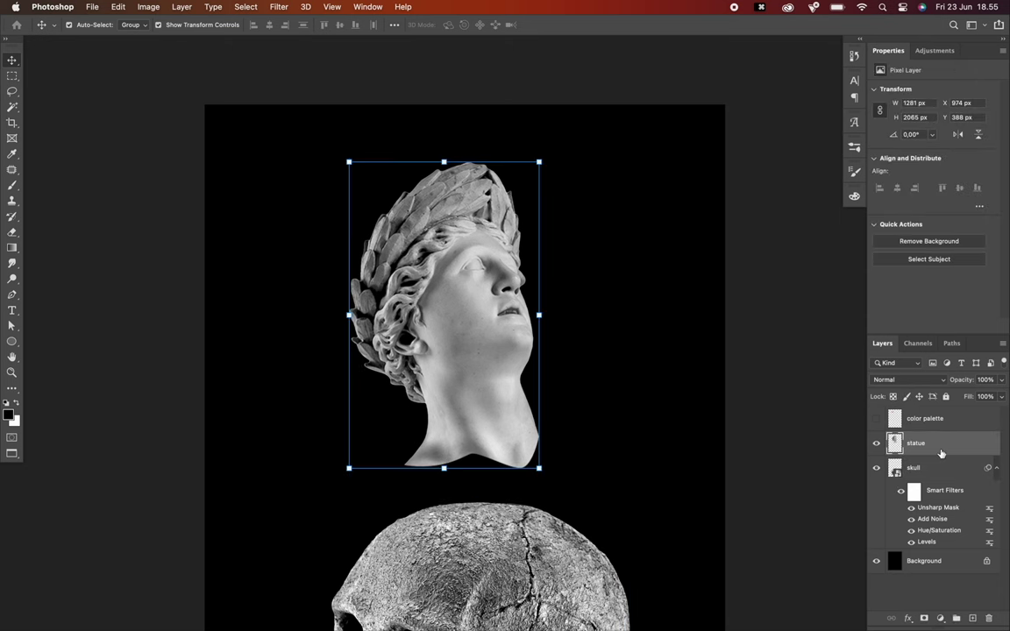
right_click(940, 453)
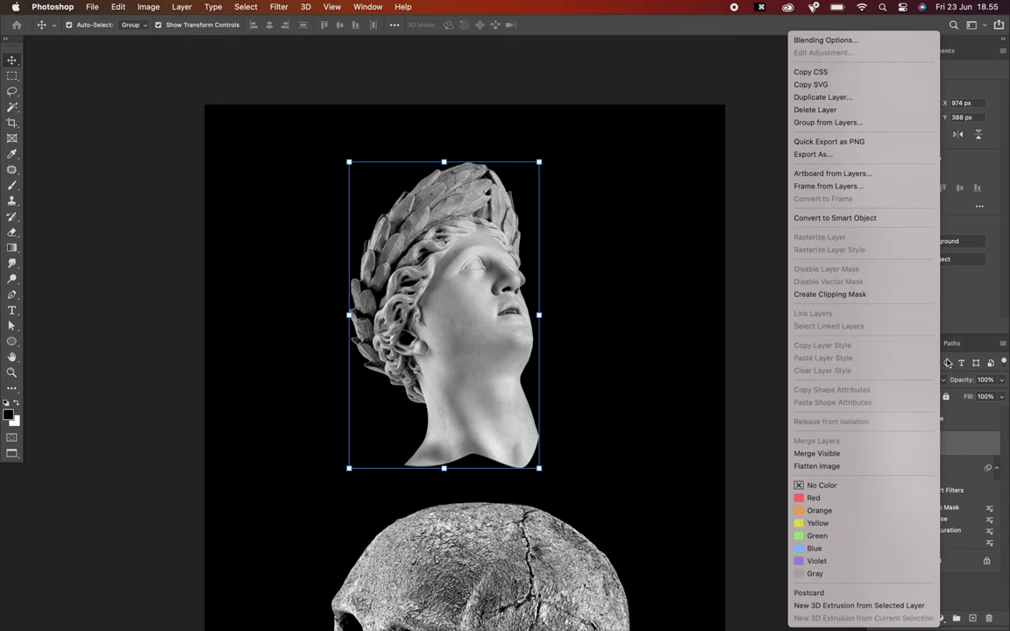
left_click(908, 224)
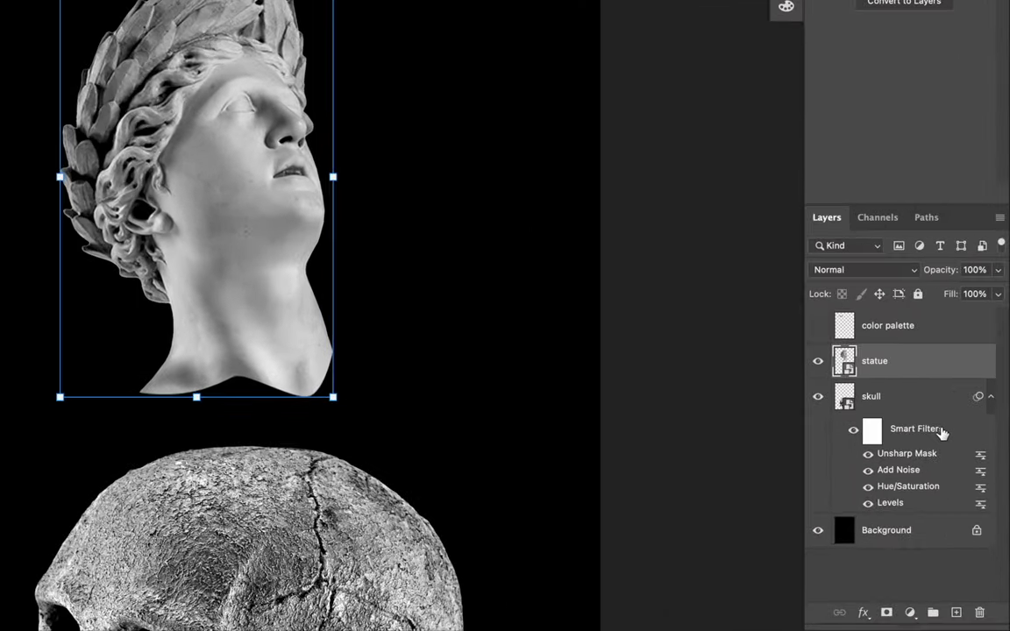
- Copy the skull's smart filters (Unsharp Mask, Add Noise, Hue/Saturation, Levels) onto the statue layer and select the statue
left_click(940, 430)
left_click_drag(940, 430, 938, 377)
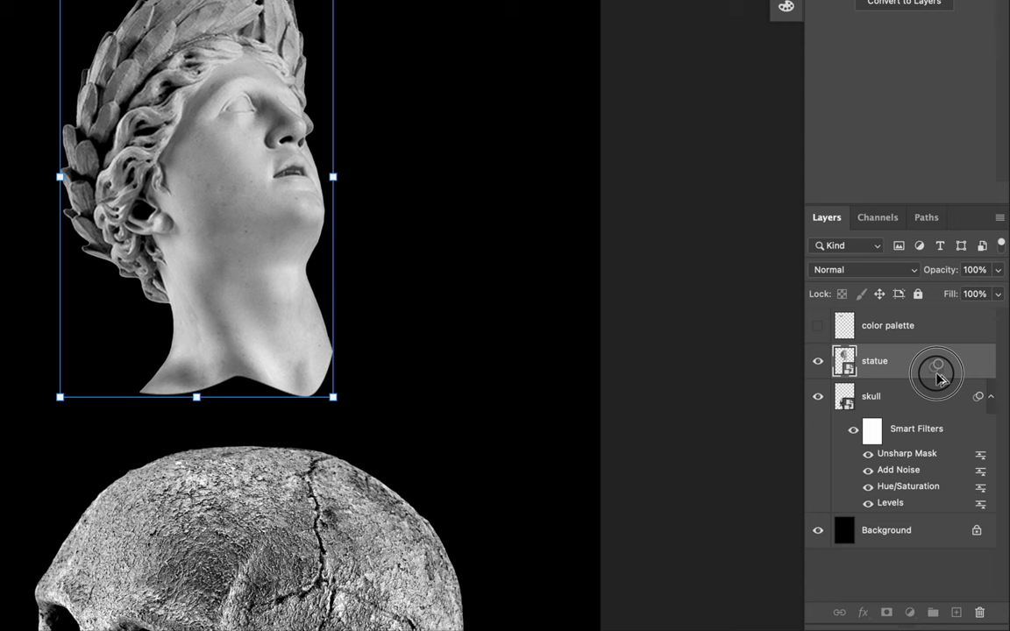
left_click_drag(937, 377, 937, 378)
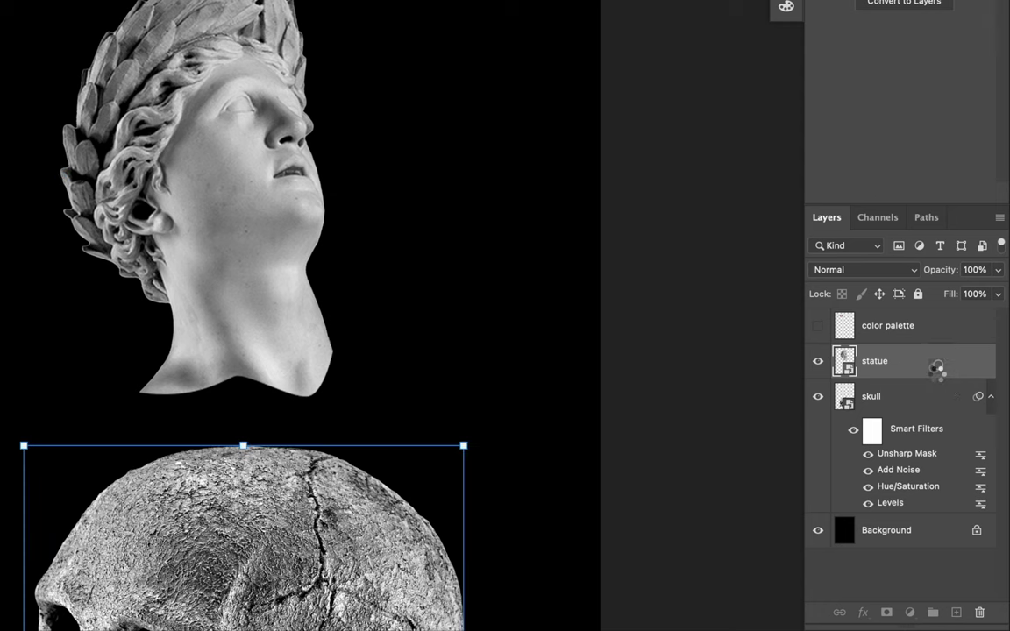
key("super+minus")
scroll(565, 330, "down", 4)
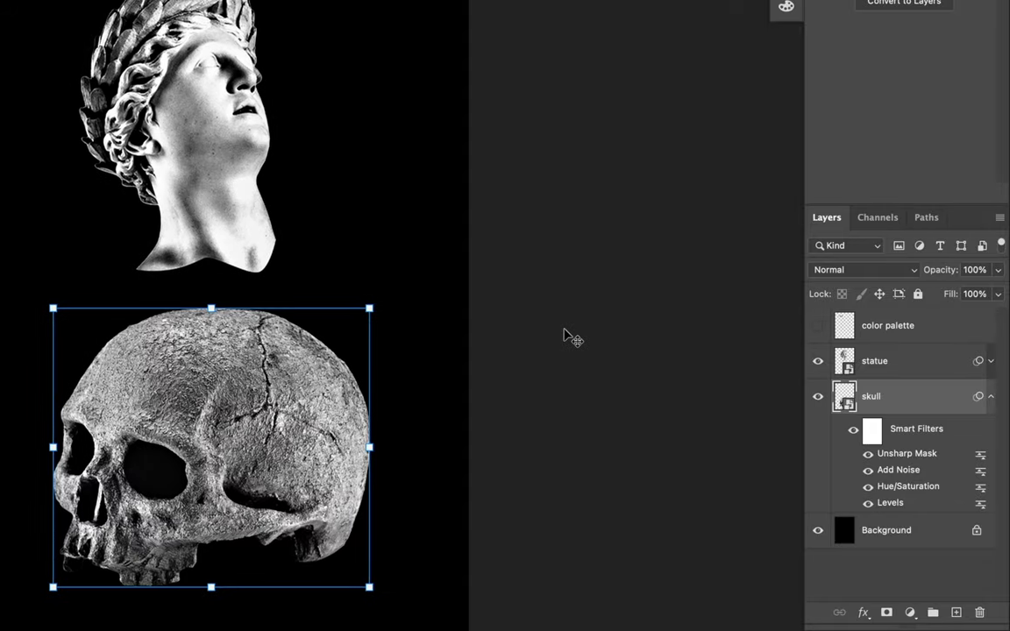
left_click(359, 250)
left_click(196, 178)
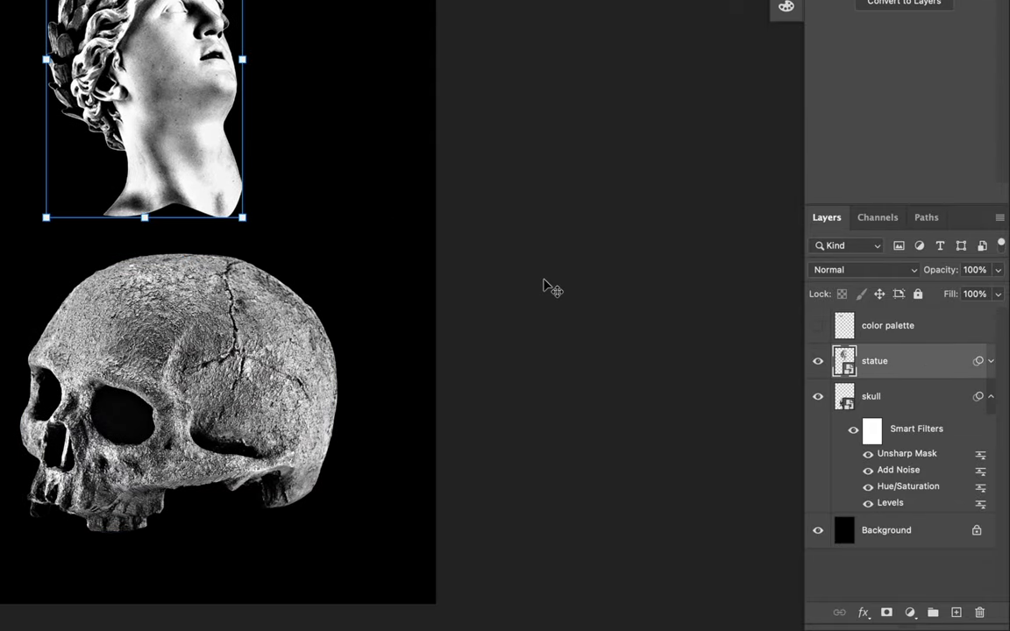
- Adjust the statue's Levels smart filter to input levels of 11, about 0.53 and 236
left_click(990, 361)
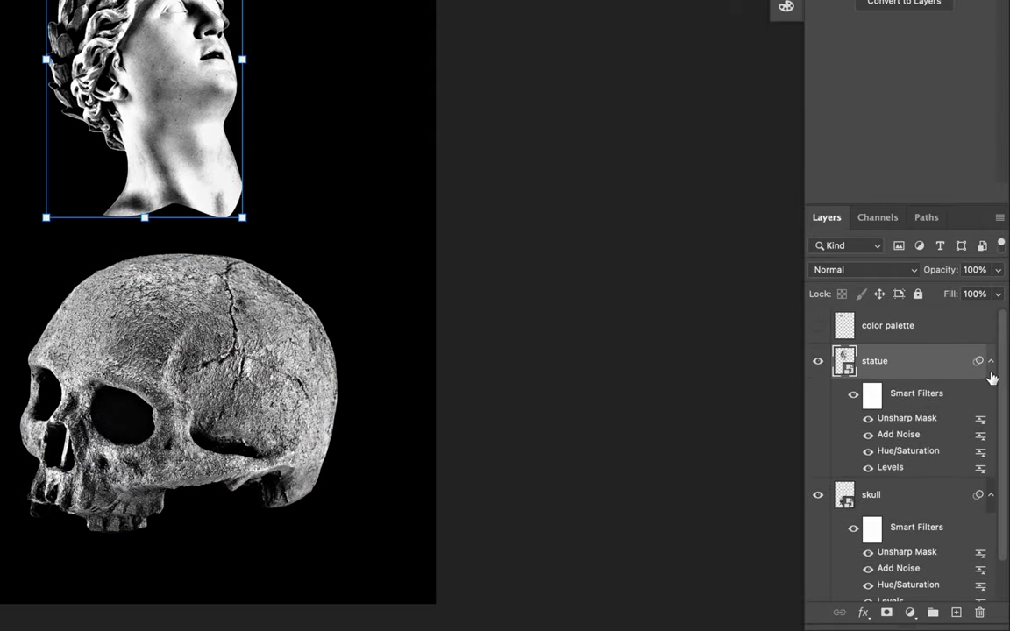
double_click(891, 467)
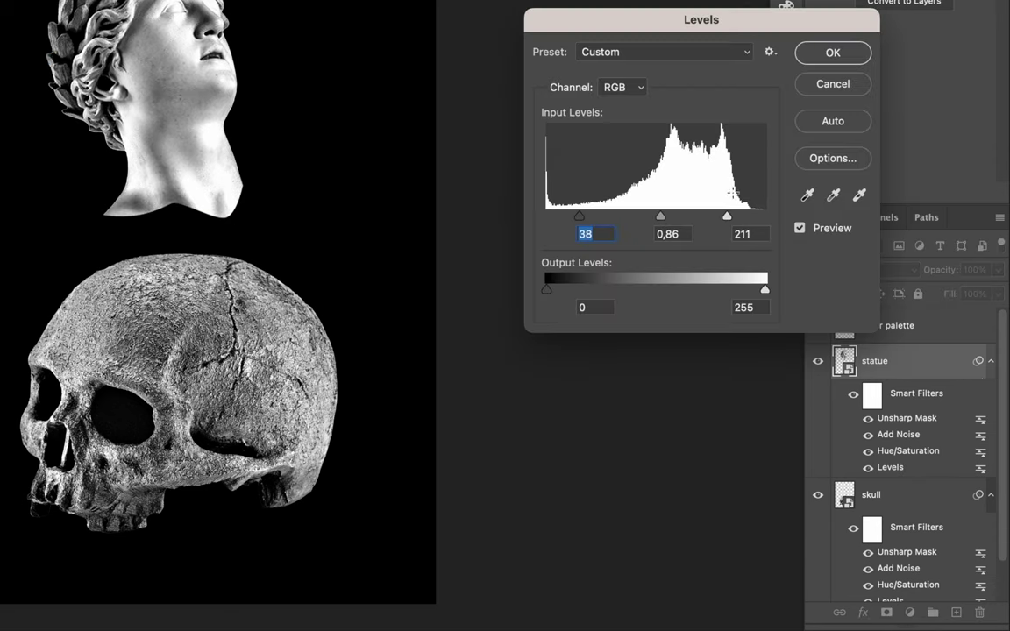
left_click_drag(662, 220, 744, 221)
left_click(828, 51)
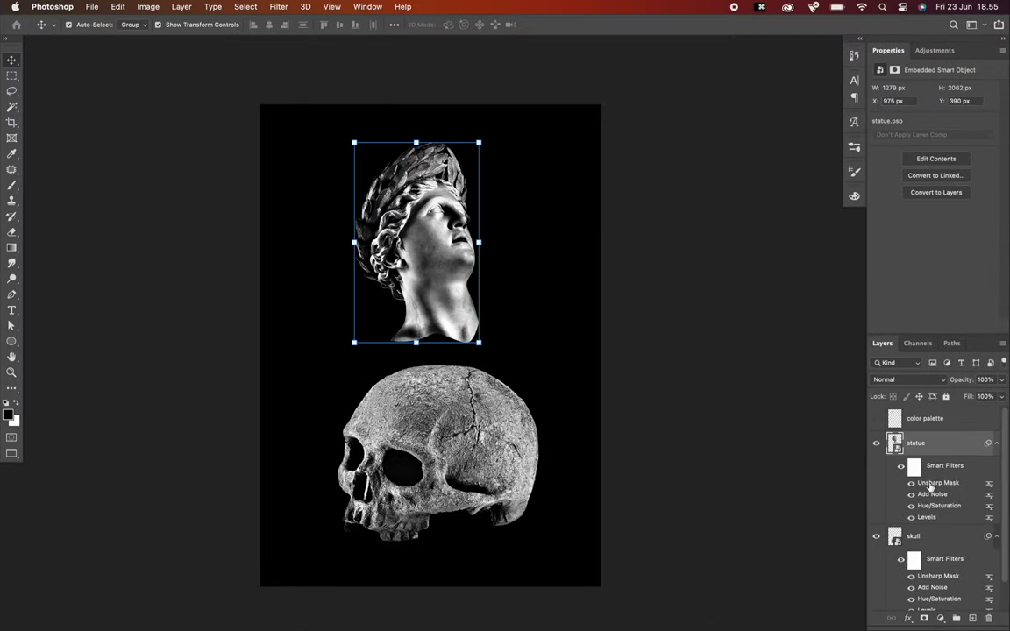
double_click(931, 517)
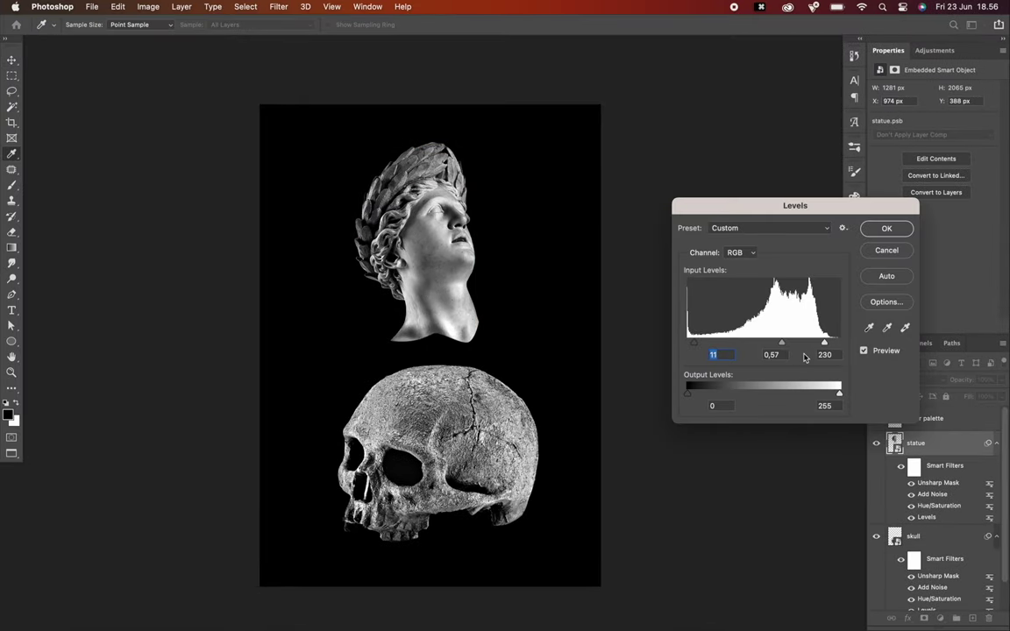
left_click_drag(824, 344, 786, 344)
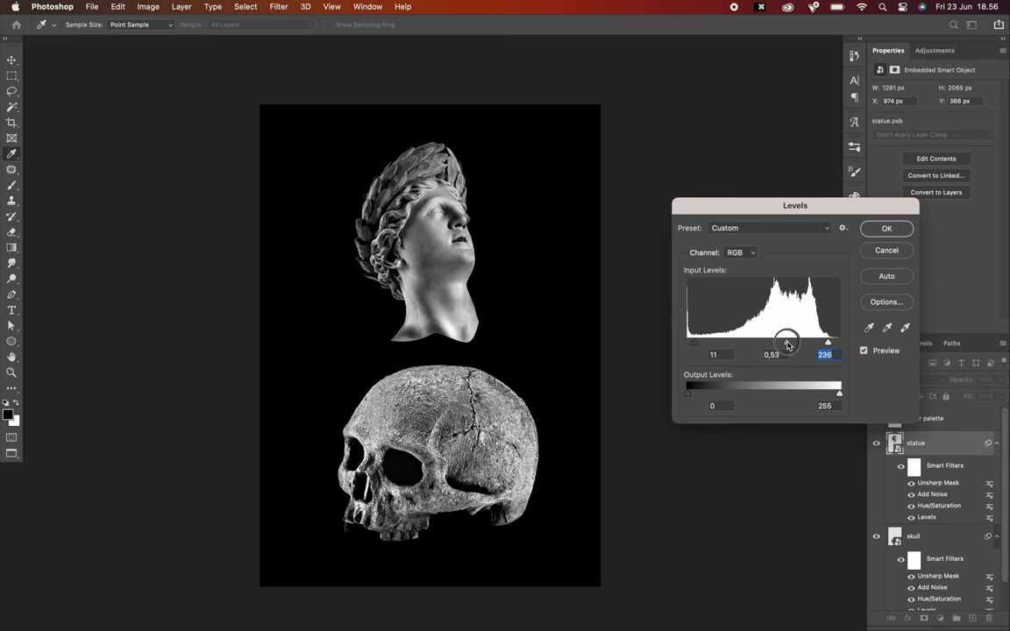
left_click(902, 228)
key("v")
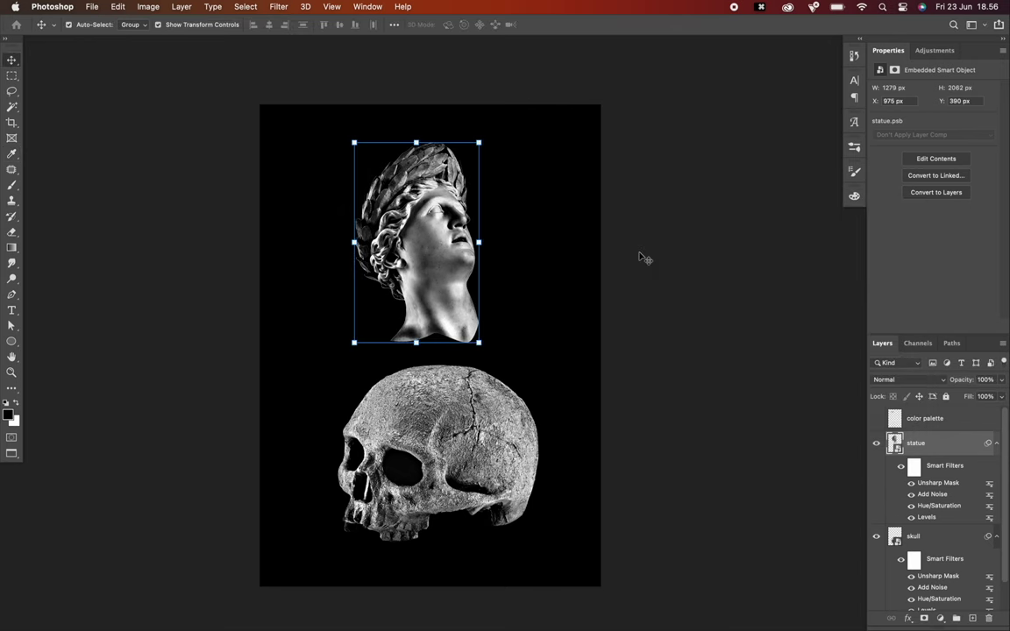
- Collapse the smart filter lists of the skull and statue layers
scroll(644, 254, "up", 3)
scroll(644, 254, "down", 4)
left_click(667, 360)
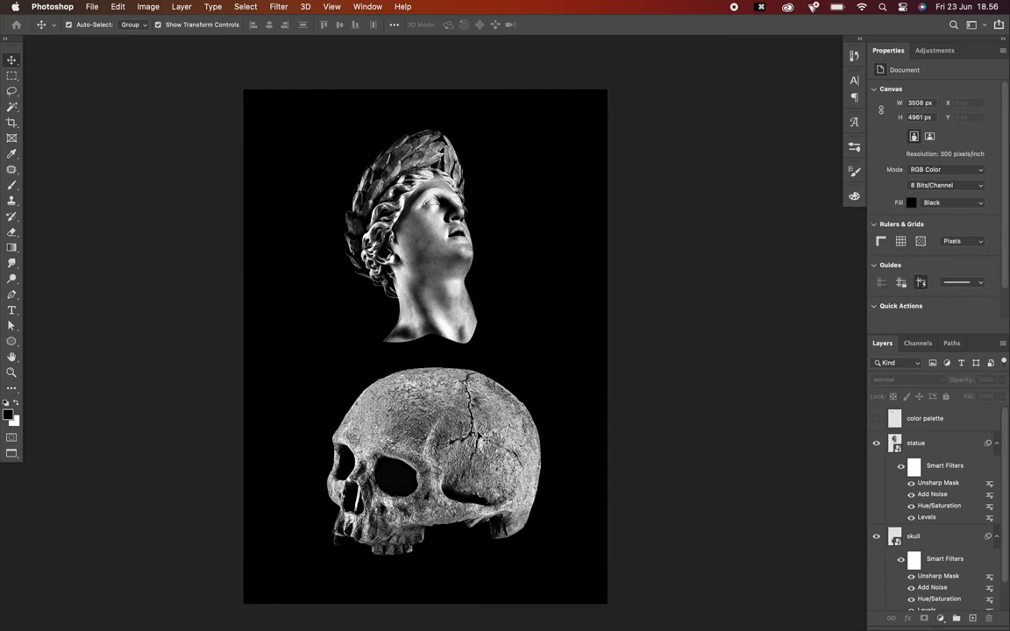
scroll(478, 437, "up", 1)
left_click(479, 437)
left_click(558, 371)
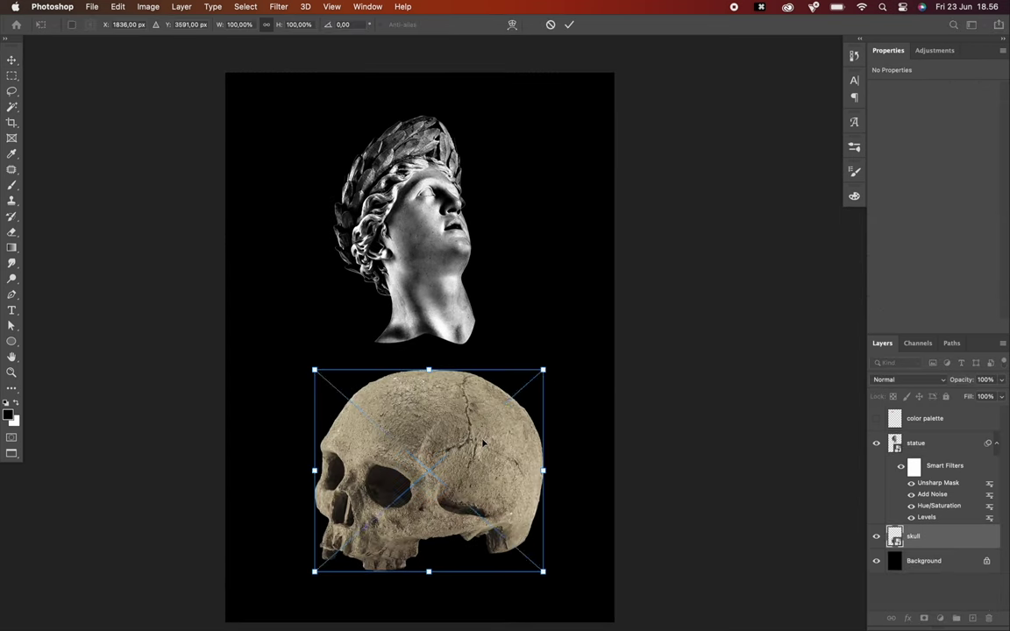
key("Return")
left_click(666, 447)
left_click(996, 536)
left_click(996, 446)
- Rotate the skull about 48° counterclockwise and move the statue down so it overlaps the skull
left_click(508, 425)
left_click_drag(559, 361, 428, 308)
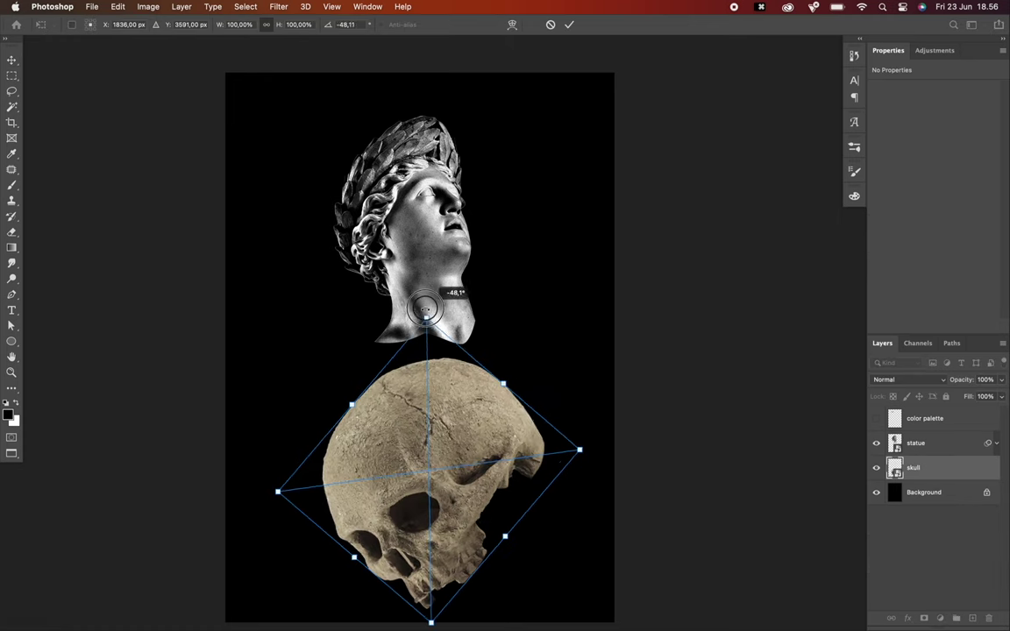
key("Return")
left_click(426, 222)
left_click_drag(425, 223, 448, 359)
key("super+minus")
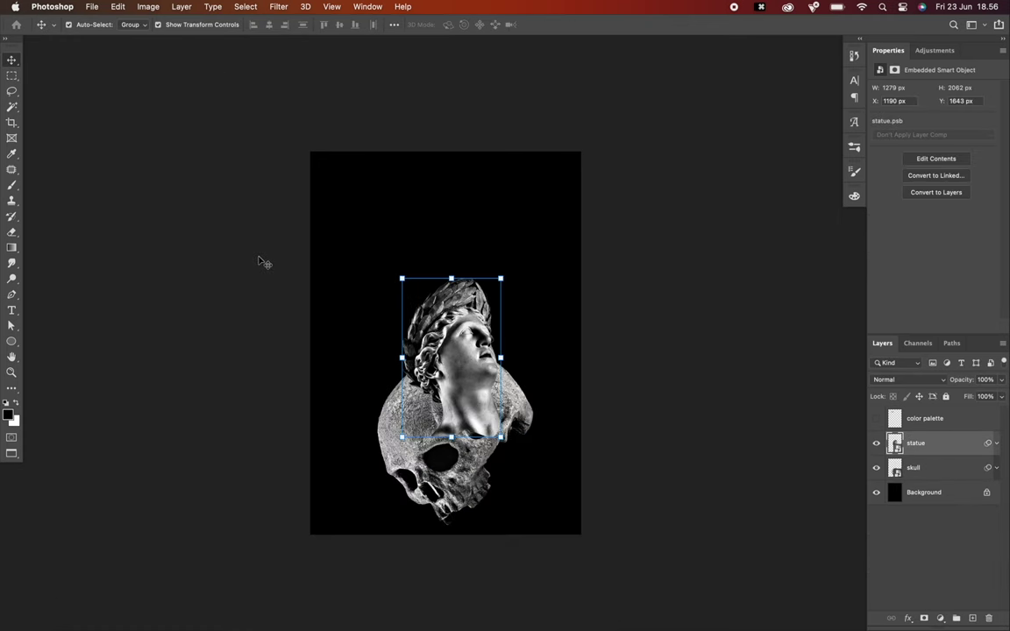
- Select the statue and skull together and scale both up to about 112%
left_click_drag(264, 262, 474, 412)
left_click_drag(378, 279, 431, 240)
left_click_drag(532, 238, 541, 225)
key("Return")
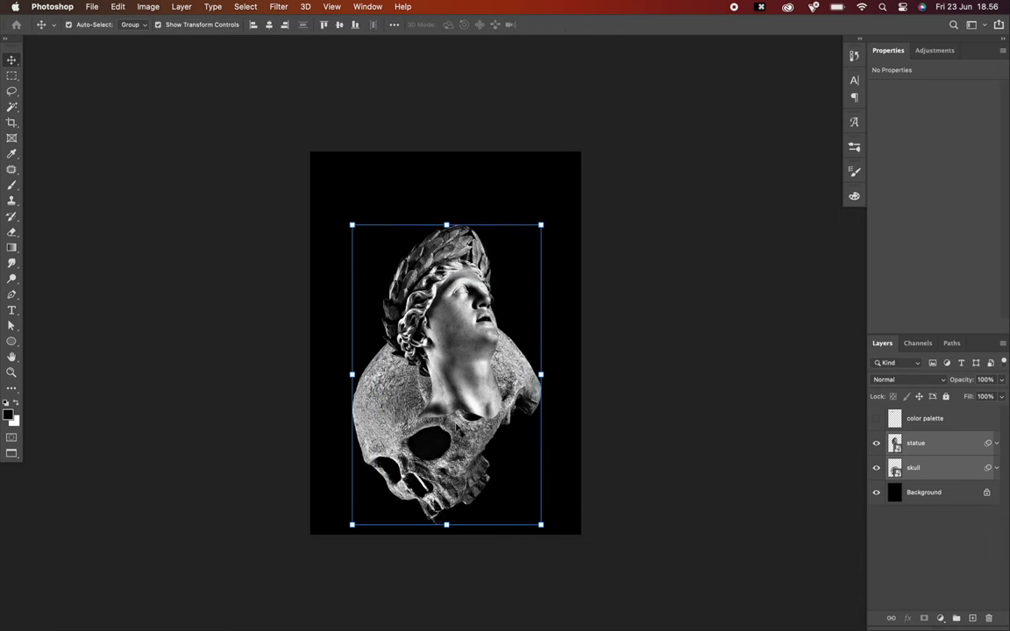
- Fine-tune the skull's position and rotation behind the statue's neck
key("super+plus")
left_click_drag(456, 426, 450, 398)
left_click(518, 366)
left_click_drag(555, 421, 544, 416)
left_click_drag(424, 473, 424, 490)
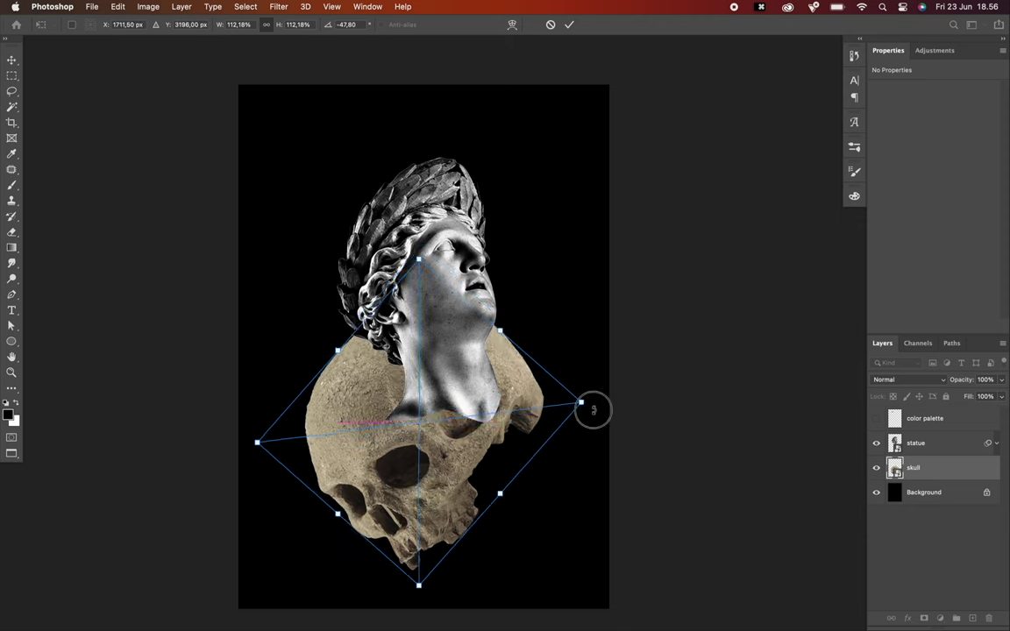
left_click_drag(592, 410, 591, 396)
key("Return")
- Enlarge the statue to about 1662 by 2680 px and place its neck over the skull just above the eye socket
left_click_drag(436, 249, 436, 270)
left_click_drag(502, 445, 507, 453)
left_click_drag(454, 384, 460, 384)
left_click_drag(340, 180, 327, 171)
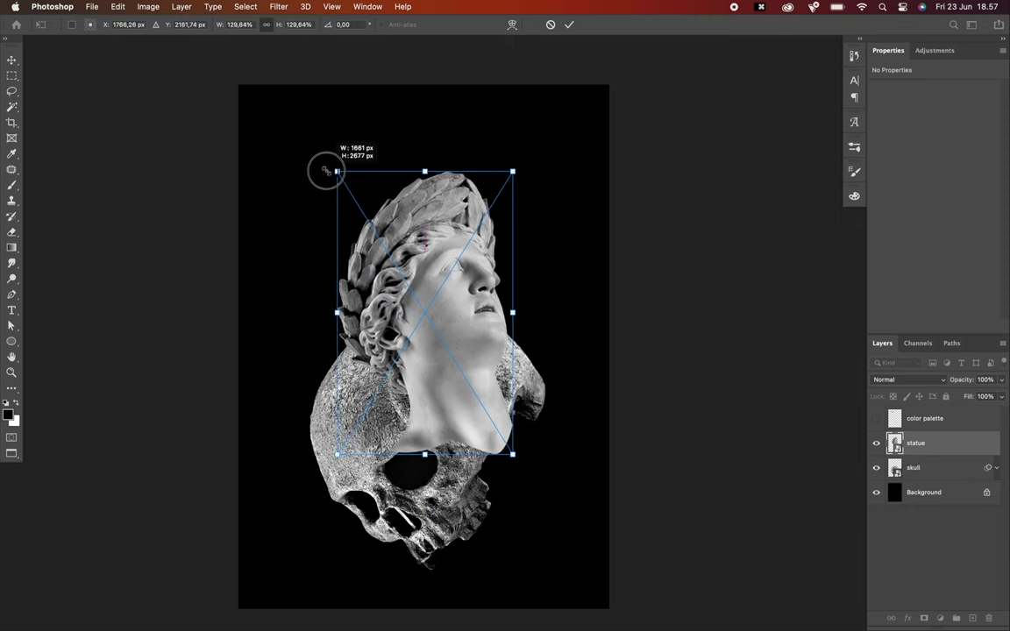
left_click_drag(426, 324, 424, 331)
key("shift+Left")
left_click(706, 343)
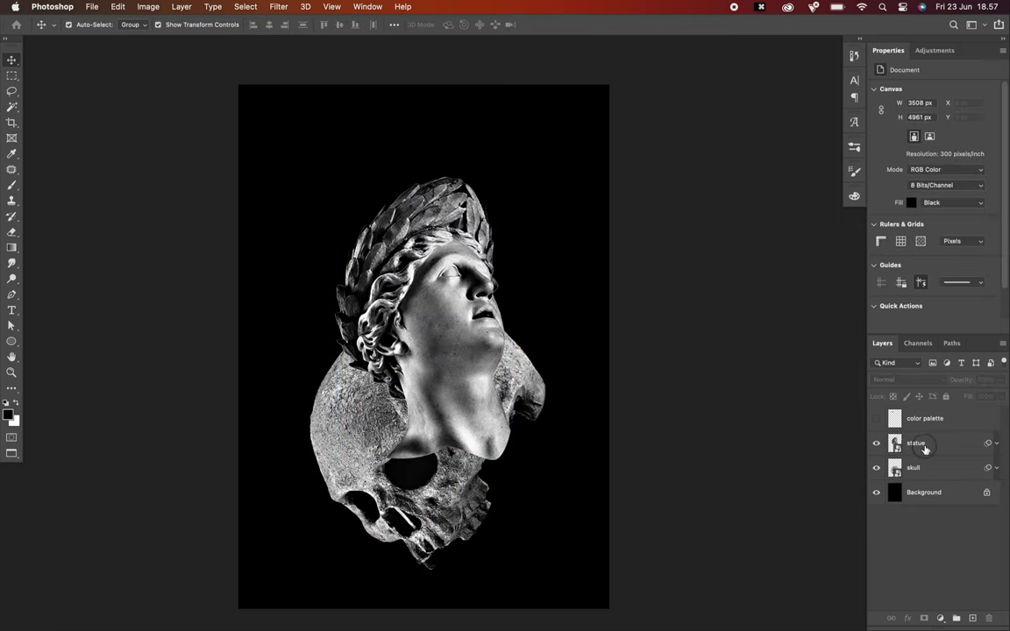
- Add a layer mask to the statue layer and lower its fill to 50%
left_click(924, 445)
left_click(923, 618)
scroll(469, 452, "up", 3)
left_click_drag(970, 396, 943, 397)
- Mask out the bottom of the statue's neck along the skull's contour using the Eraser with 97% flow
scroll(474, 454, "up", 4)
key("e")
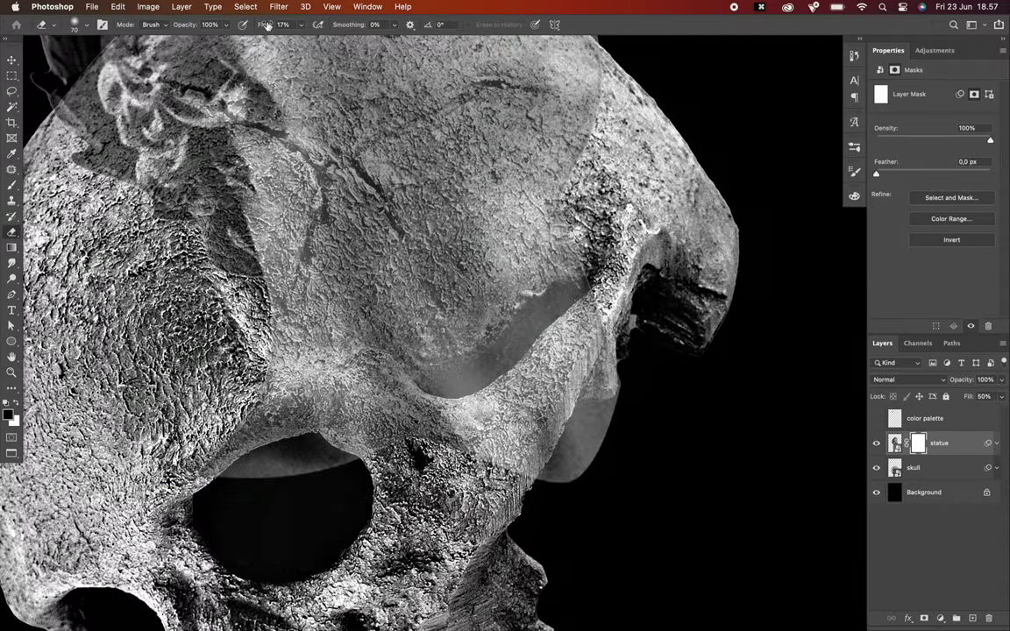
left_click_drag(267, 25, 338, 25)
left_click(86, 24)
double_click(79, 194)
key("bracketright")
key("bracketright")
key("bracketright")
key("bracketright")
key("bracketright")
key("x")
mouse_move(286, 383)
left_mouse_down()
mouse_move(420, 425)
mouse_move(632, 290)
left_mouse_up()
key("bracketright")
key("bracketright")
key("bracketright")
key("bracketright")
left_click_drag(648, 368, 229, 482)
mouse_move(276, 378)
left_mouse_down()
mouse_move(375, 406)
mouse_move(507, 337)
left_mouse_up()
- Restore the statue's fill to 100% and paint the neck's lower edge back in on the mask to meet the skull
left_click_drag(963, 398, 993, 398)
key("bracketleft")
key("bracketleft")
key("bracketleft")
key("bracketleft")
key("bracketleft")
key("bracketleft")
key("bracketleft")
key("bracketleft")
key("x")
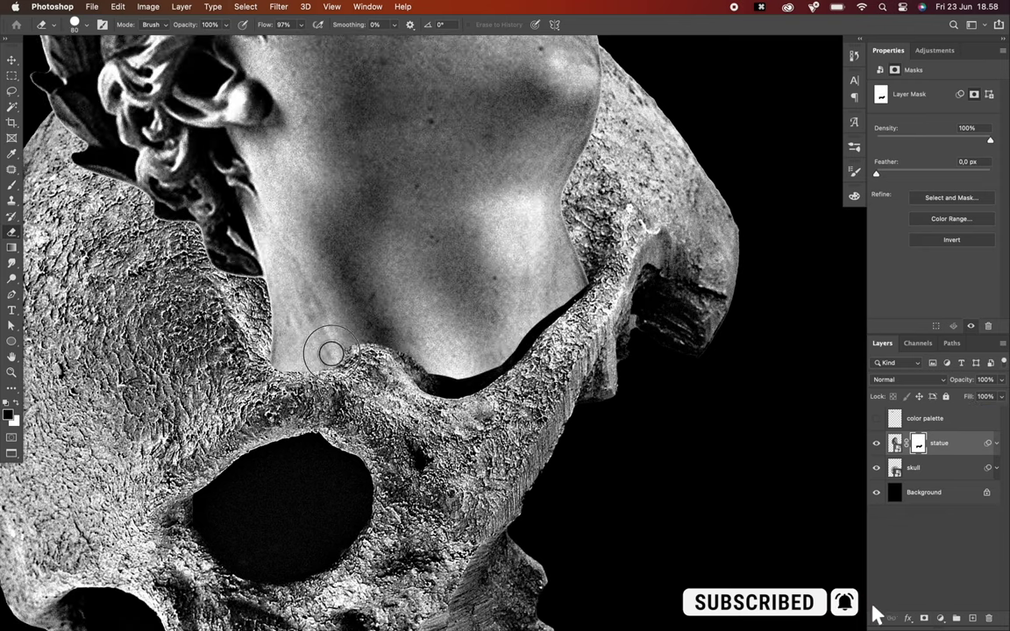
mouse_move(332, 352)
left_mouse_down()
mouse_move(405, 347)
mouse_move(428, 374)
mouse_move(457, 381)
mouse_move(440, 382)
mouse_move(489, 368)
mouse_move(535, 321)
mouse_move(548, 263)
left_mouse_up()
key("super+0")
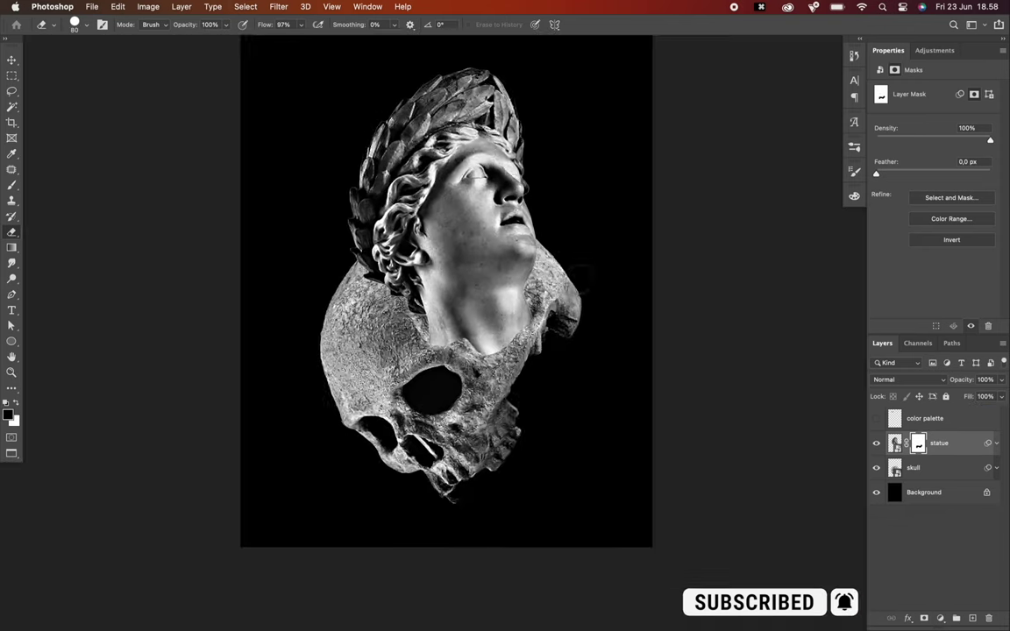
- Retouch the statue's mask where the lower edge of the neck meets the skull
scroll(580, 279, "down", 3)
key("v")
left_click(283, 223)
scroll(492, 379, "up", 5)
left_click(917, 445)
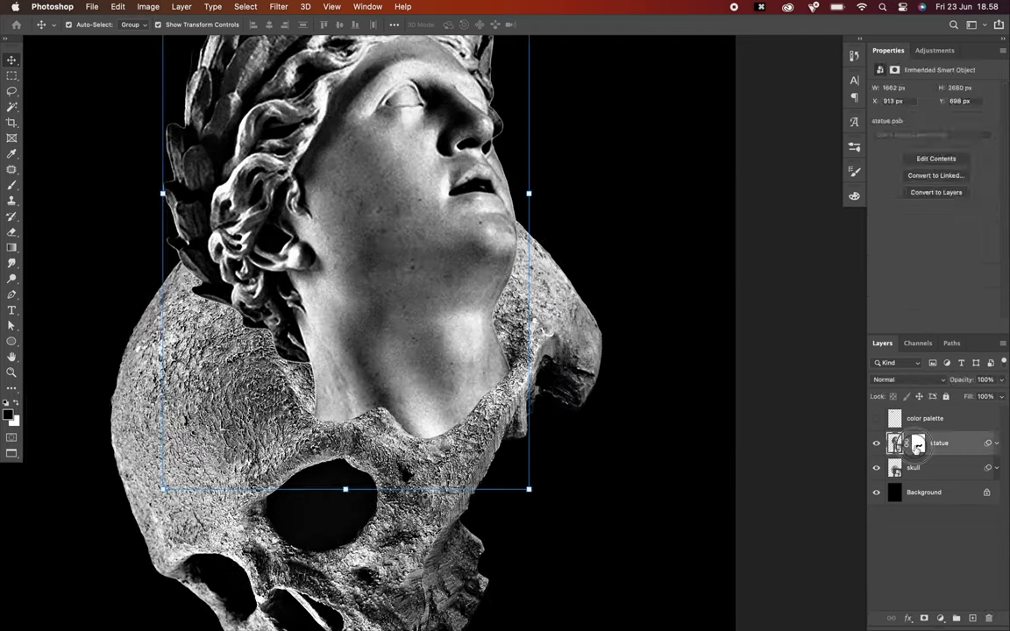
key("e")
key("bracketright")
key("bracketright")
key("bracketright")
key("super+z")
key("x")
left_click_drag(293, 425, 364, 426)
key("x")
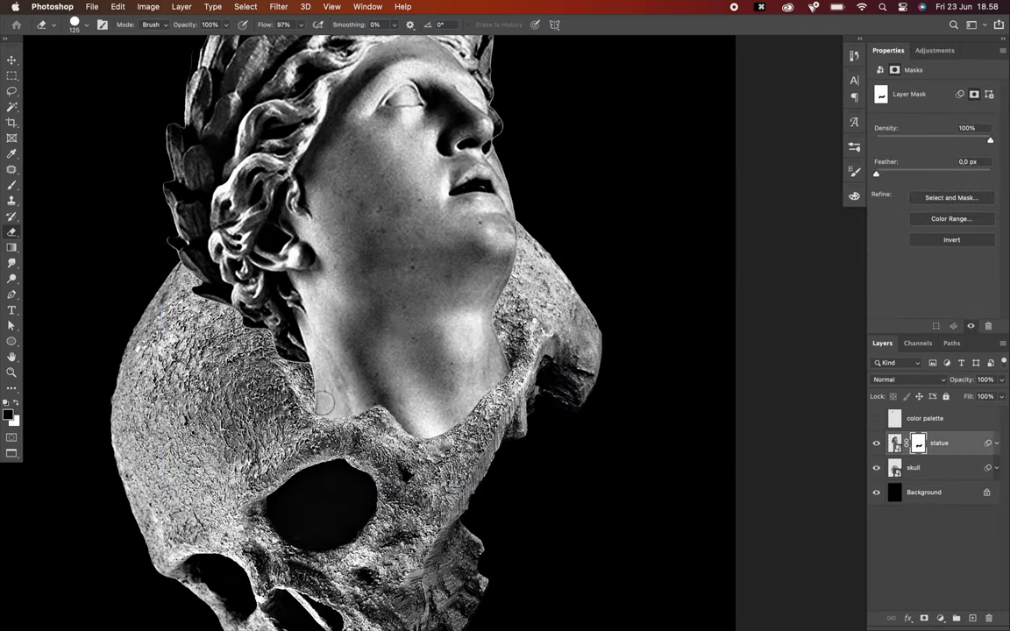
key("super+plus")
key("super+plus")
key("super+0")
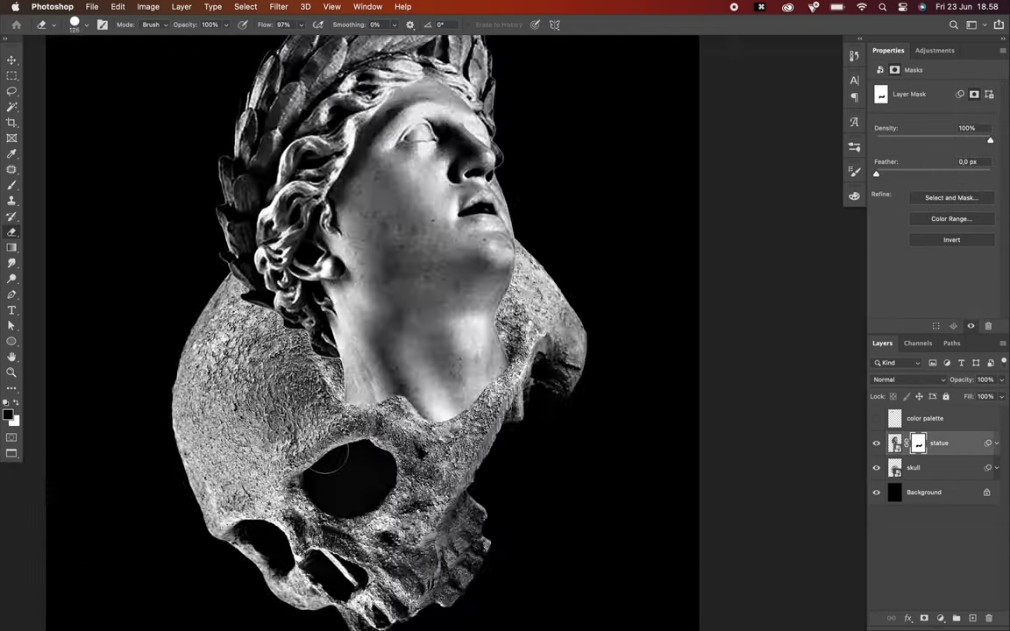
key("super+minus")
left_click(12, 60)
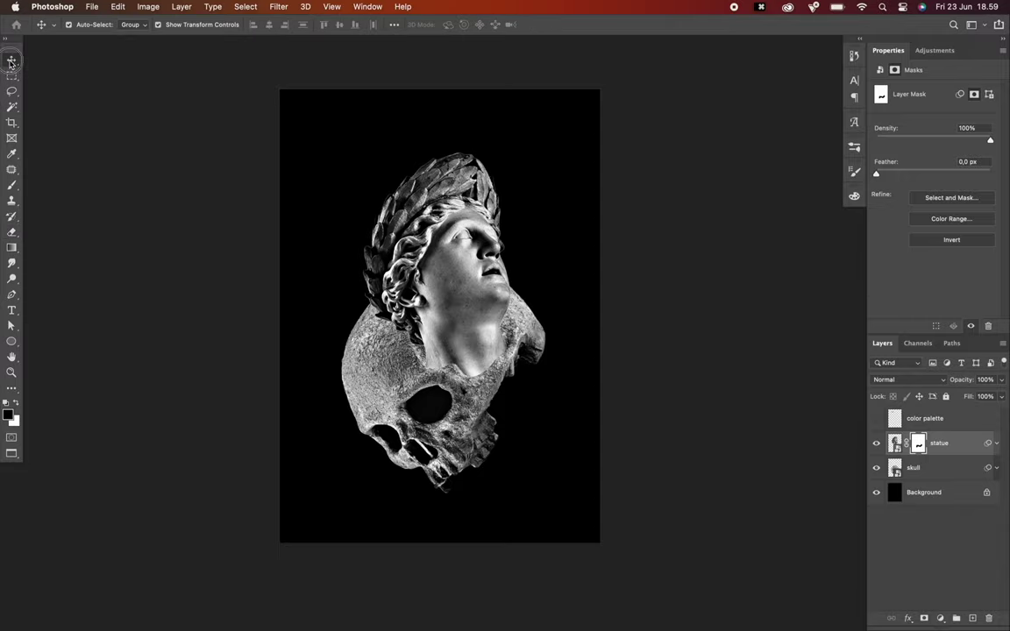
- Mask out the statue's eyeball inside the eyelids with a small eraser brush
scroll(496, 246, "up", 5)
key("e")
scroll(375, 192, "up", 2)
key("bracketleft")
key("bracketleft")
key("bracketleft")
key("bracketleft")
key("bracketleft")
key("bracketleft")
key("bracketleft")
key("bracketleft")
key("bracketleft")
key("bracketleft")
key("bracketleft")
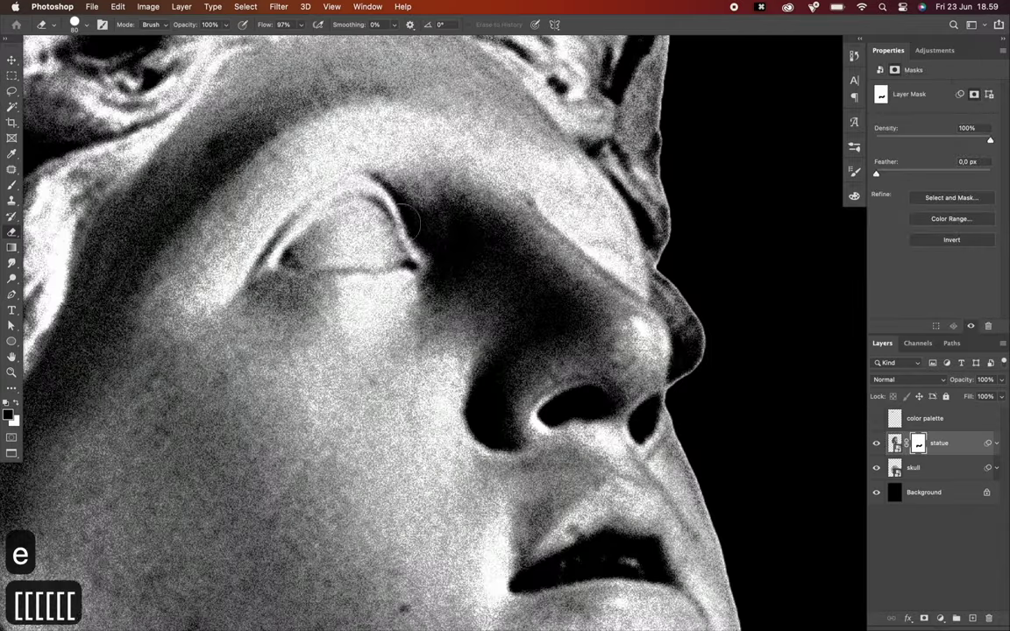
scroll(376, 192, "left", 1)
key("x")
mouse_move(322, 267)
left_mouse_down()
mouse_move(377, 233)
mouse_move(422, 262)
mouse_move(320, 270)
mouse_move(343, 235)
mouse_move(340, 247)
mouse_move(383, 221)
mouse_move(439, 274)
mouse_move(316, 274)
mouse_move(319, 262)
mouse_move(395, 256)
mouse_move(423, 263)
left_mouse_up()
key("bracketleft")
key("bracketleft")
key("bracketleft")
key("bracketleft")
key("bracketright")
key("bracketright")
key("bracketright")
key("bracketright")
key("bracketright")
key("super+z")
key("bracketleft")
key("bracketleft")
key("bracketleft")
key("bracketleft")
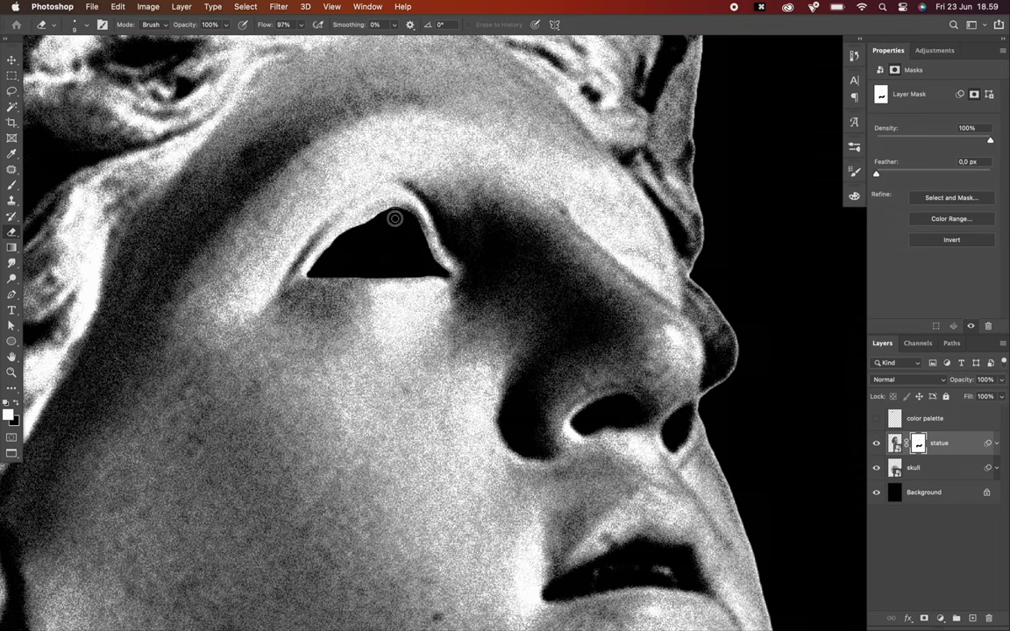
scroll(403, 212, "down", 8)
left_click(11, 60)
- Combine the statue and skull layers into a single Smart Object
scroll(759, 336, "up", 3)
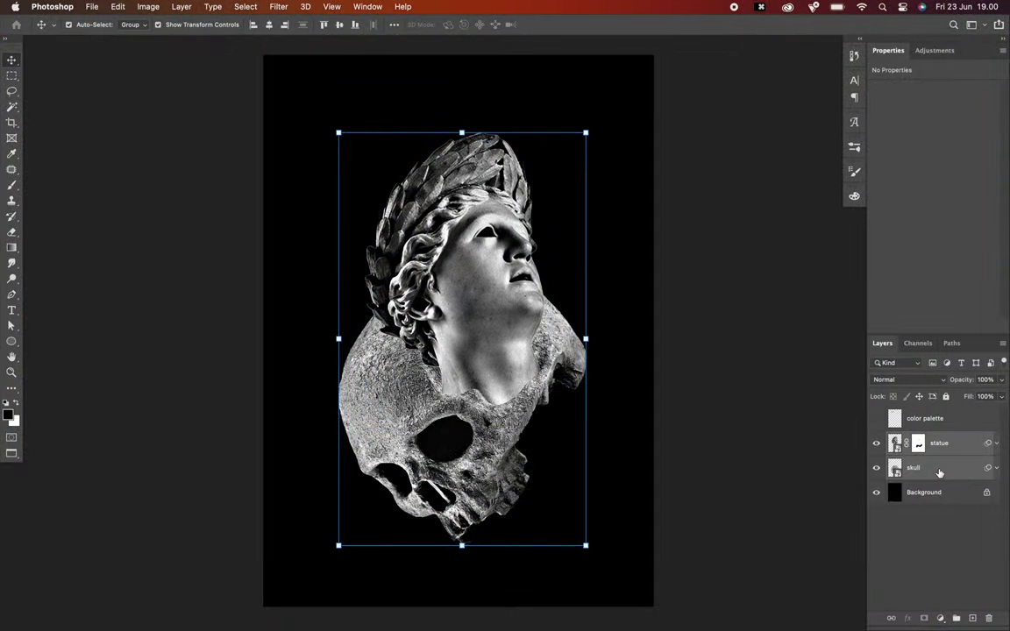
right_click(938, 469)
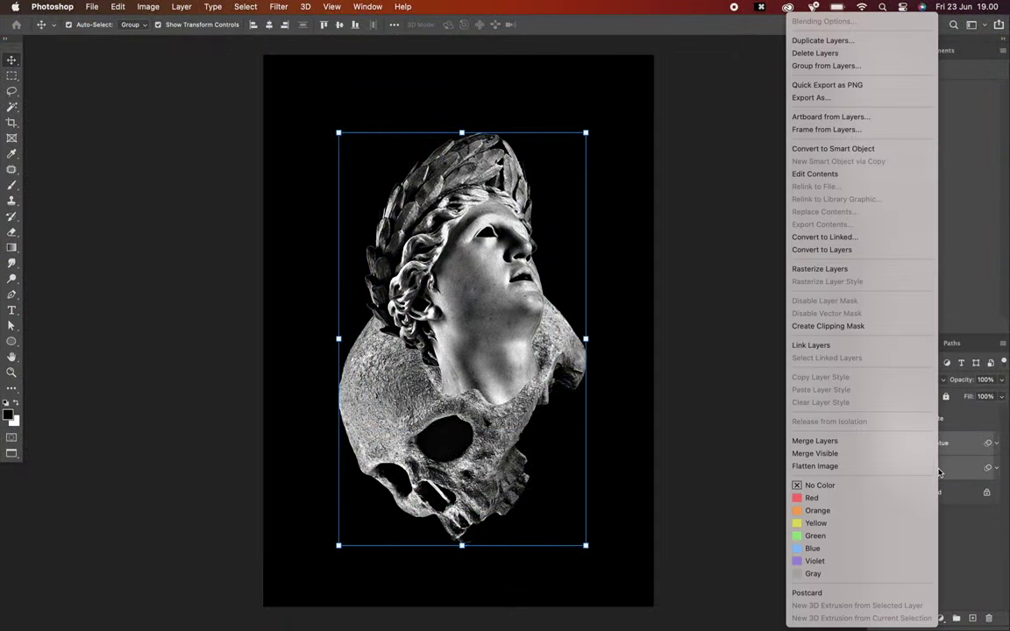
left_click(898, 152)
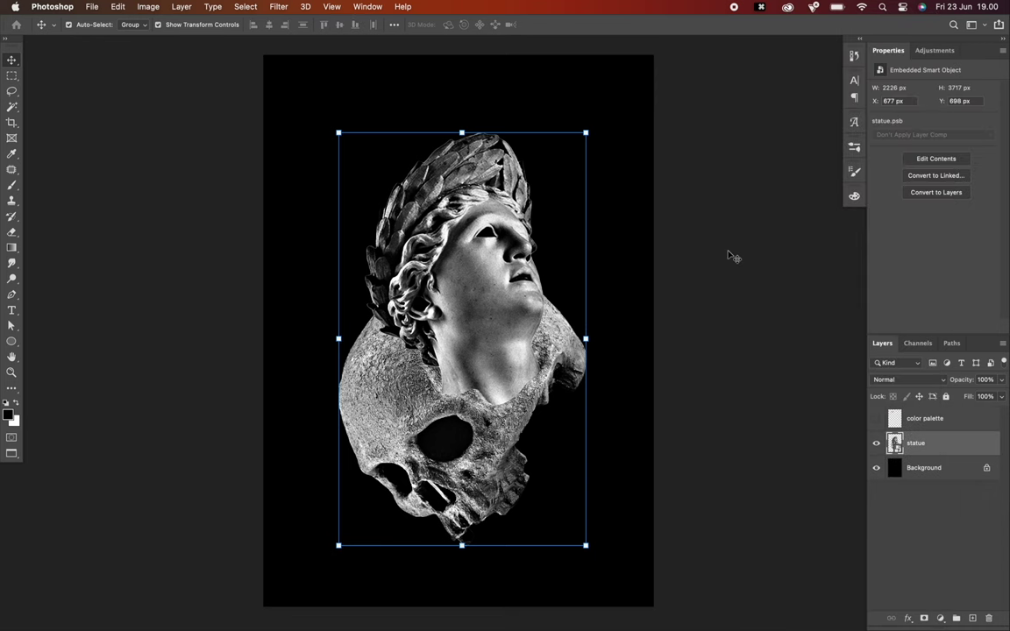
left_click(730, 255)
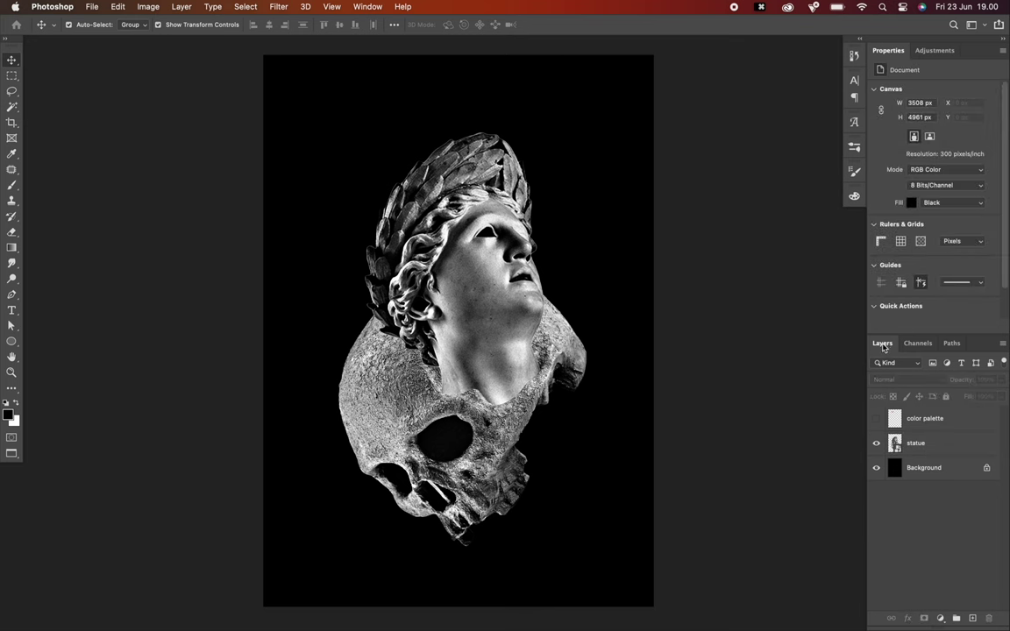
- Show the color palette layer and move its swatches down over the statue
left_click(876, 419)
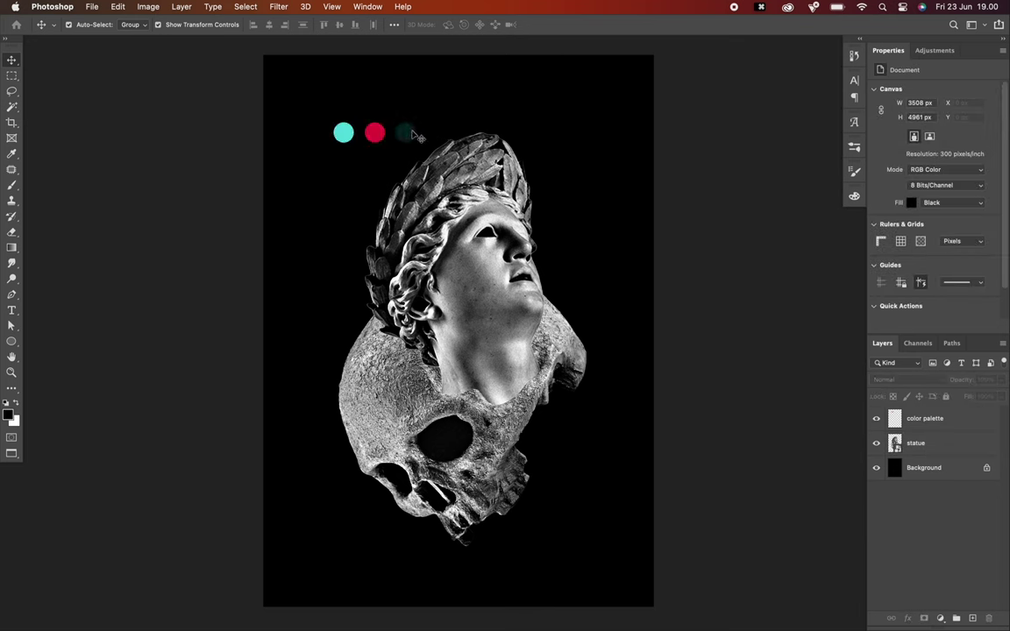
left_click_drag(414, 132, 500, 342)
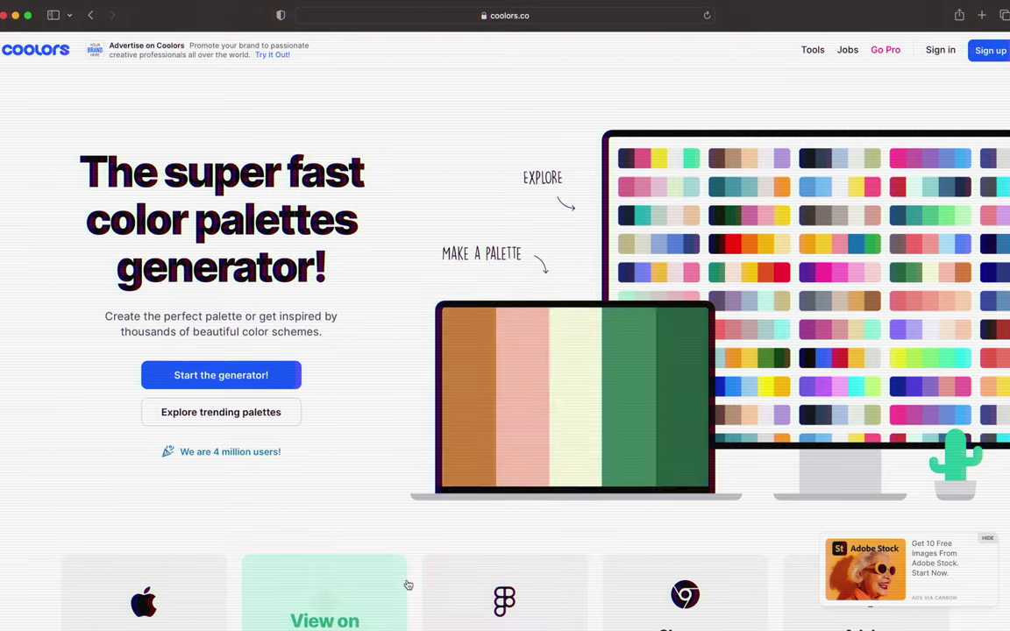
- Switch to the Coolors website, browse its trending palettes and copy the dark teal color 0F4C5C
left_click(265, 418)
scroll(366, 437, "down", 9)
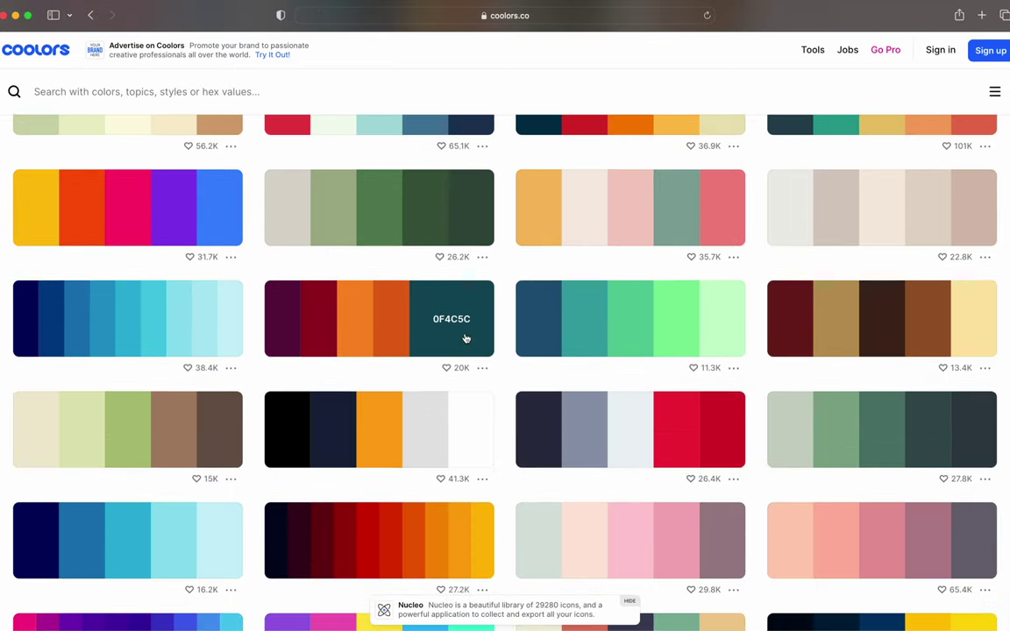
left_click(467, 338)
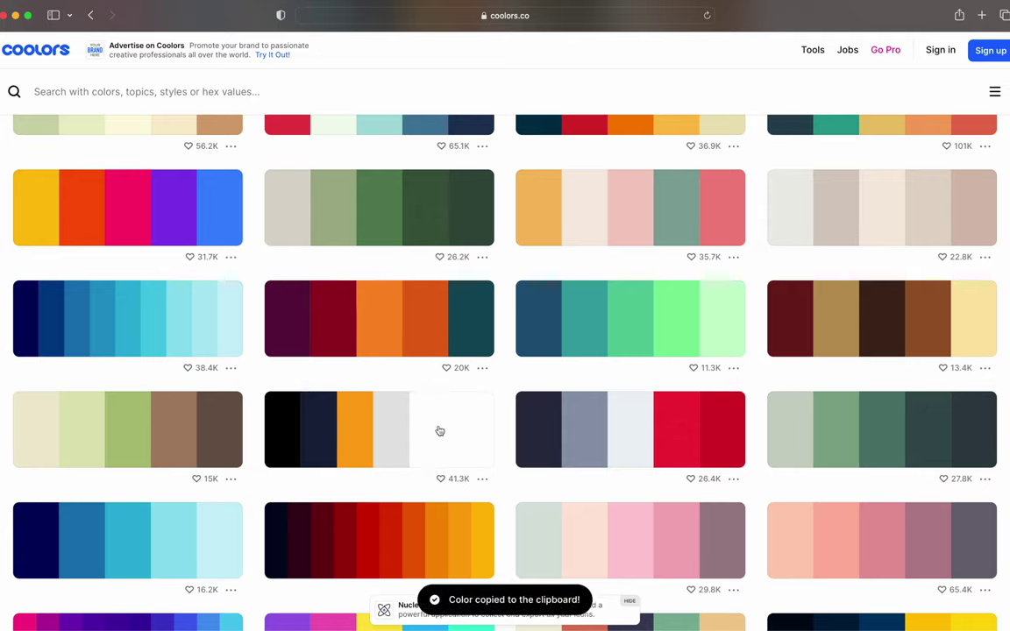
scroll(450, 482, "down", 5)
scroll(451, 482, "up", 7)
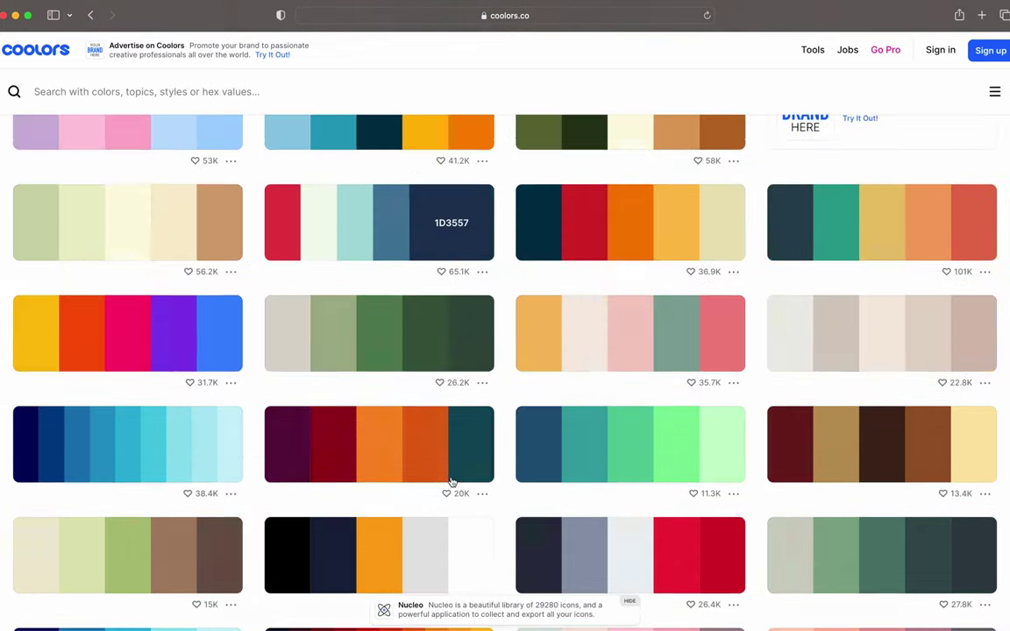
scroll(451, 482, "down", 18)
scroll(452, 481, "down", 8)
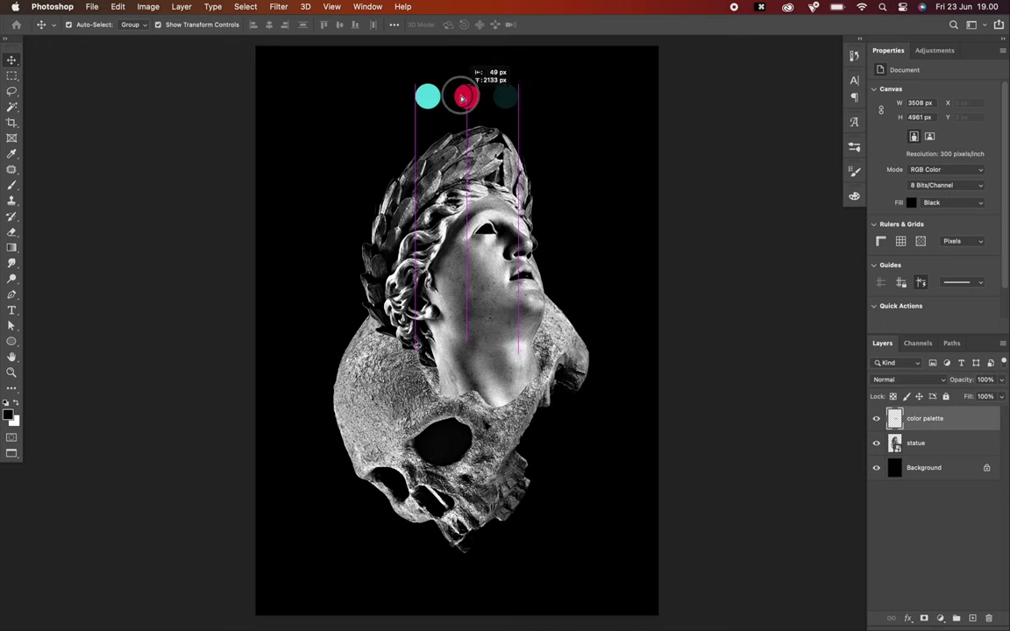
- Place the three color swatches above the statue's laurel wreath and select the statue layer
left_click_drag(461, 98, 465, 88)
left_click(708, 179)
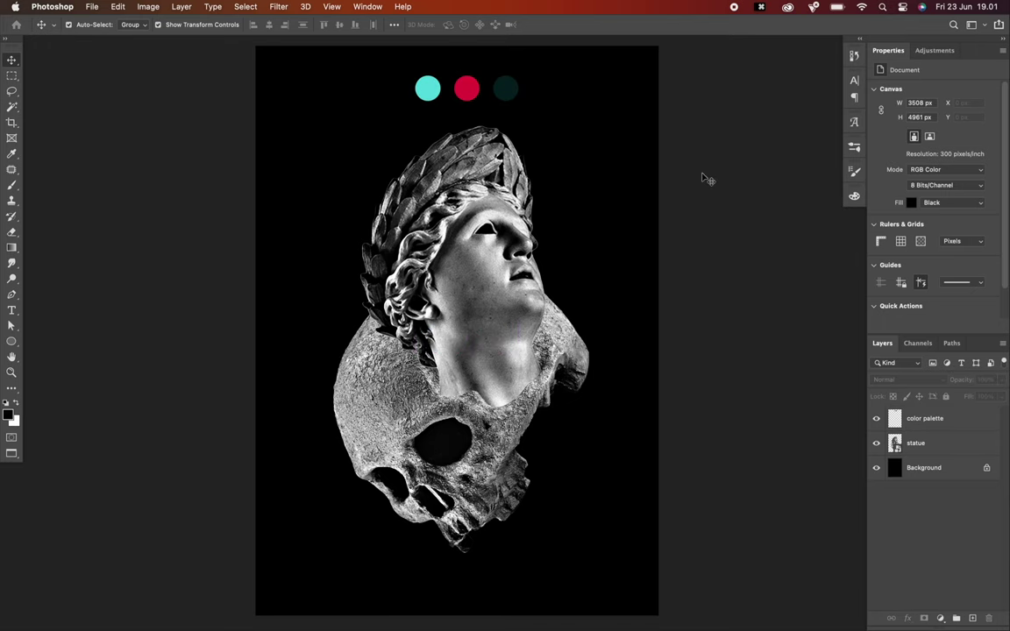
left_click(955, 449)
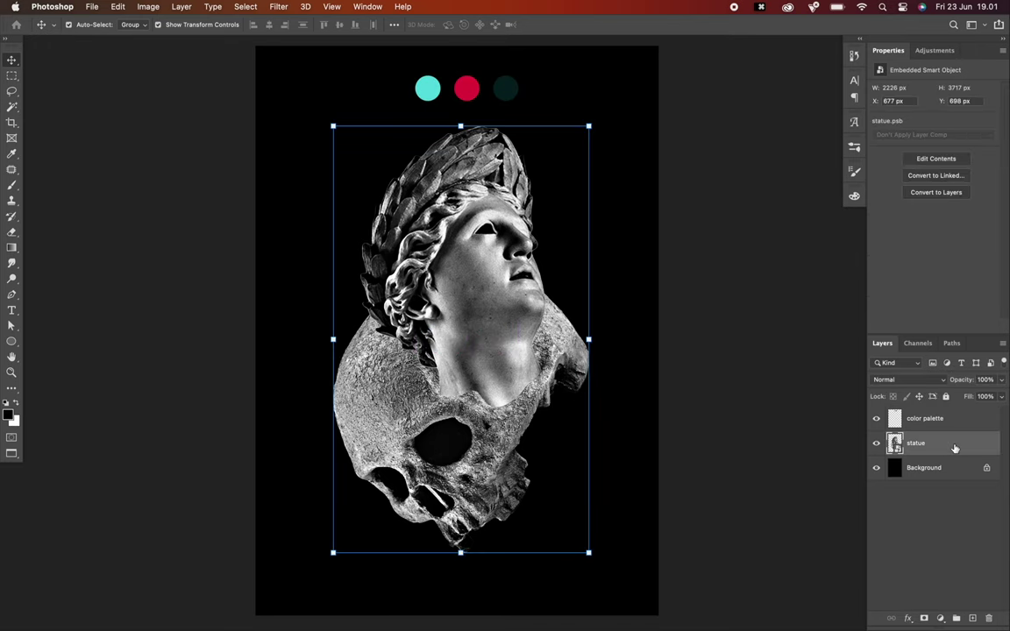
- Duplicate the statue layer three times, hide all statue layers, and make only the first copy visible and selected
key("super+j")
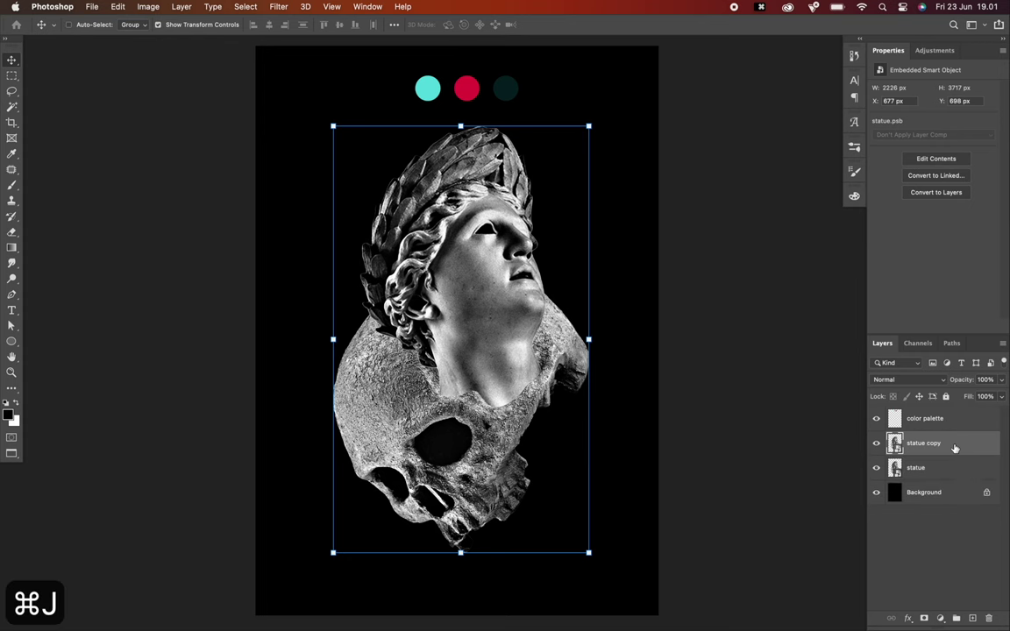
key("super+j")
key("super+j")
left_click_drag(876, 516, 876, 442)
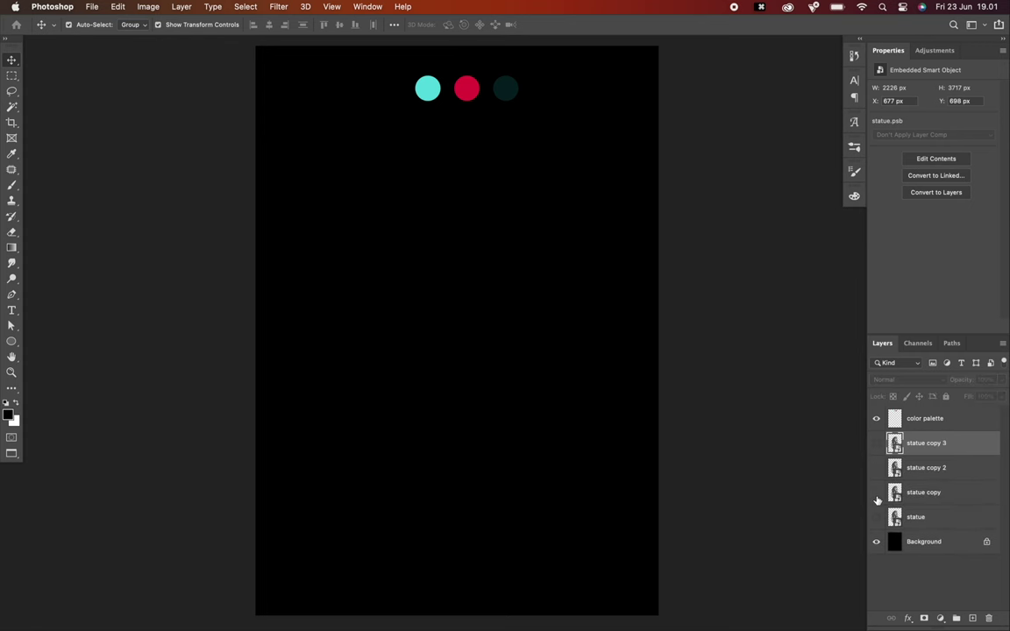
left_click(875, 494)
left_click(922, 495)
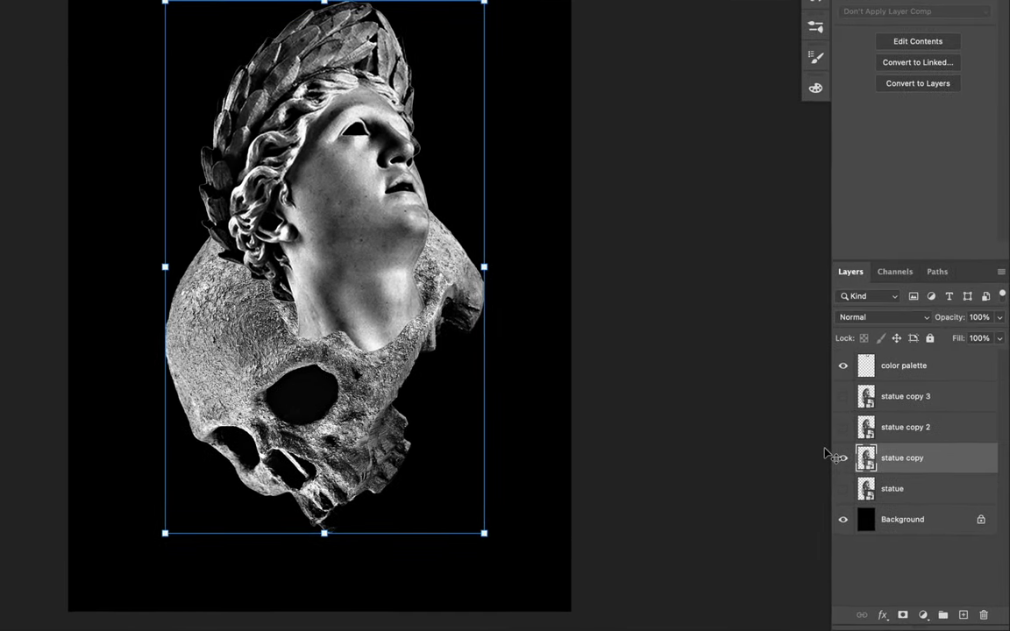
- Add a Threshold adjustment at level 31 above the statue copy layer and clip it to that layer
left_click(924, 617)
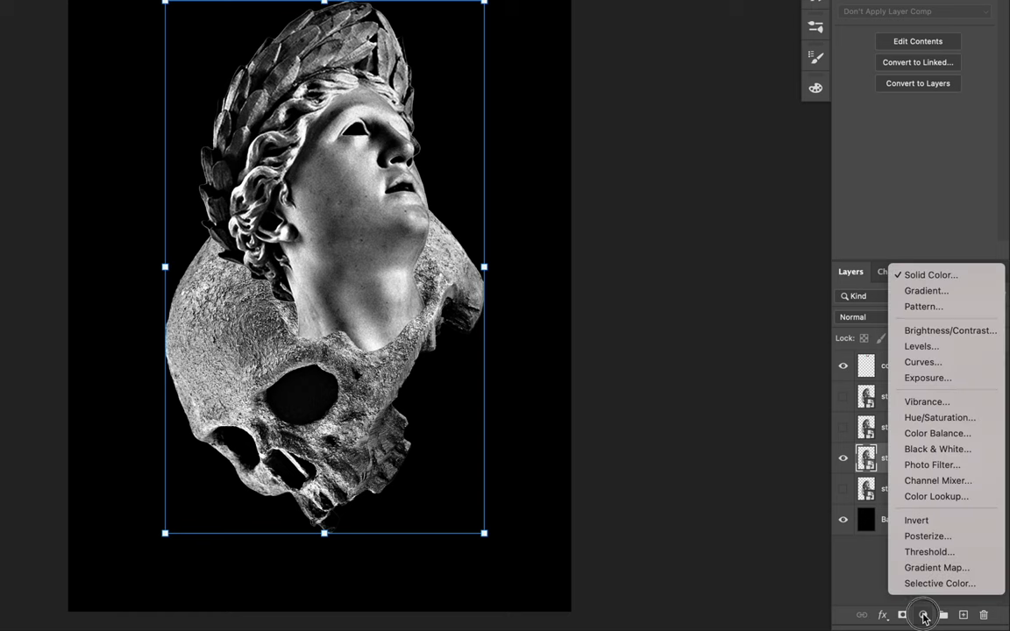
left_click(928, 551)
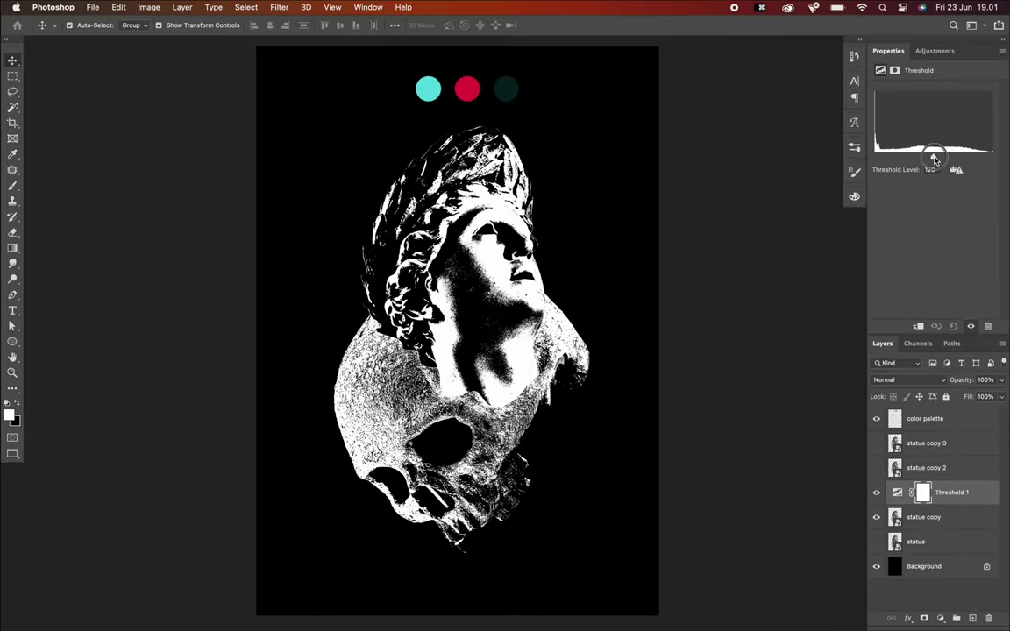
left_click_drag(934, 158, 895, 169)
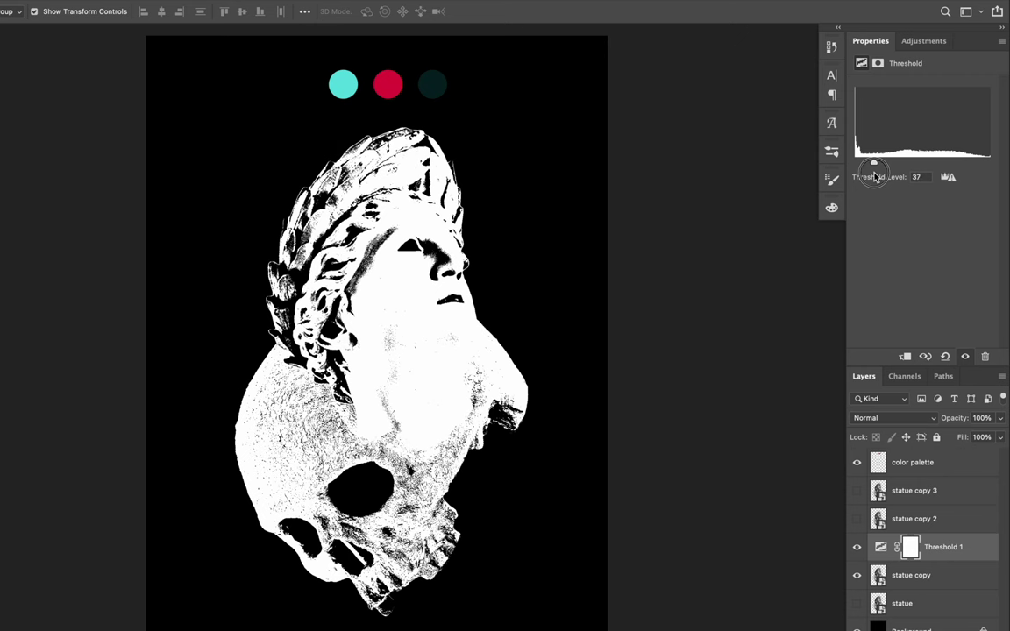
left_click_drag(874, 177, 871, 177)
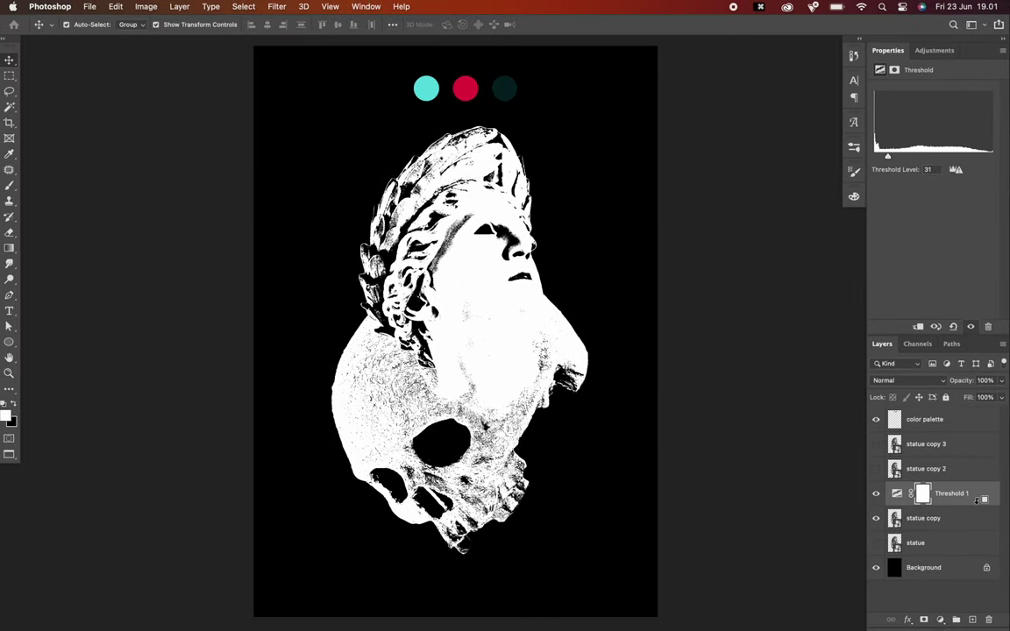
right_click(974, 502)
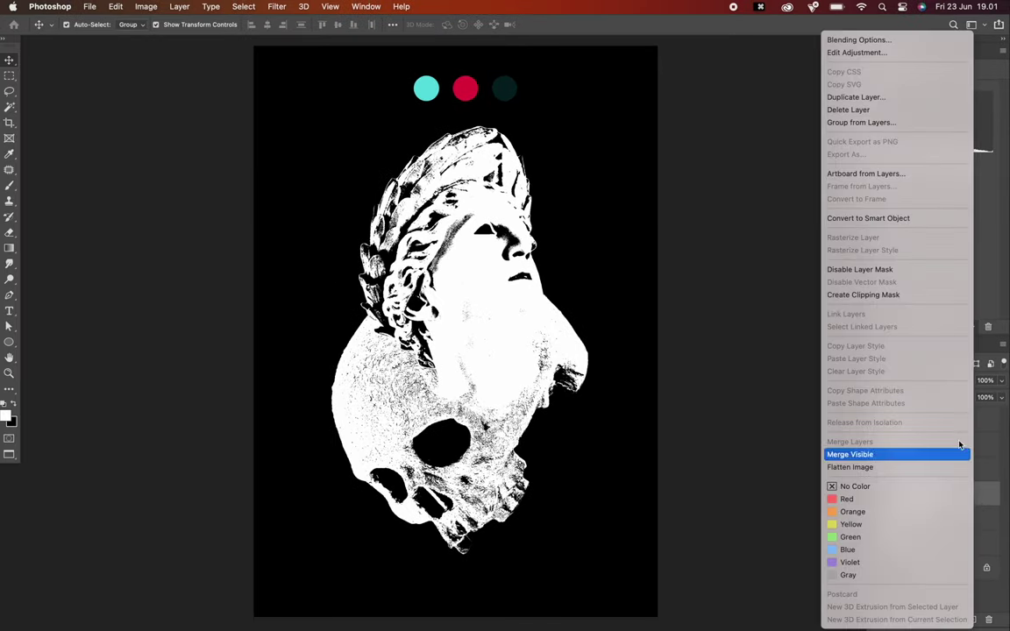
left_click(912, 294)
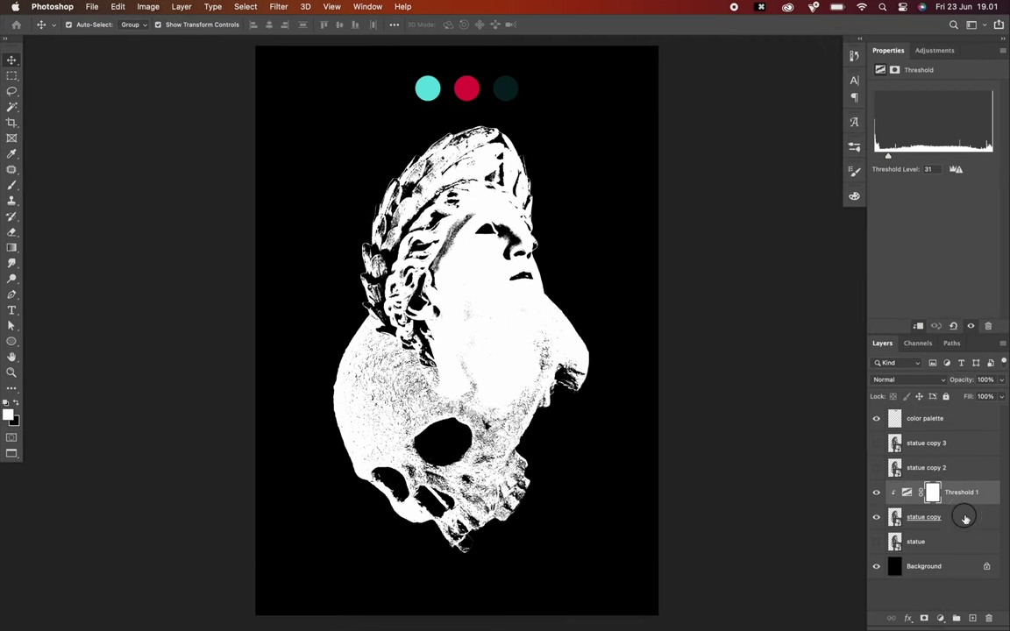
- Combine the Threshold adjustment and statue copy into one Smart Object and rename it "dark color"
left_click(964, 519)
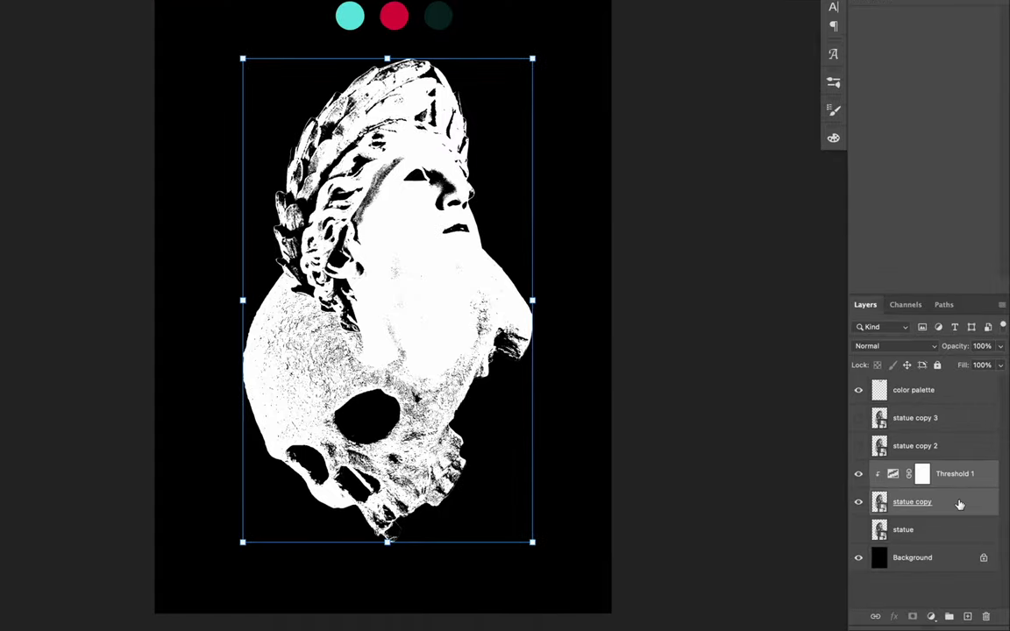
right_click(964, 519)
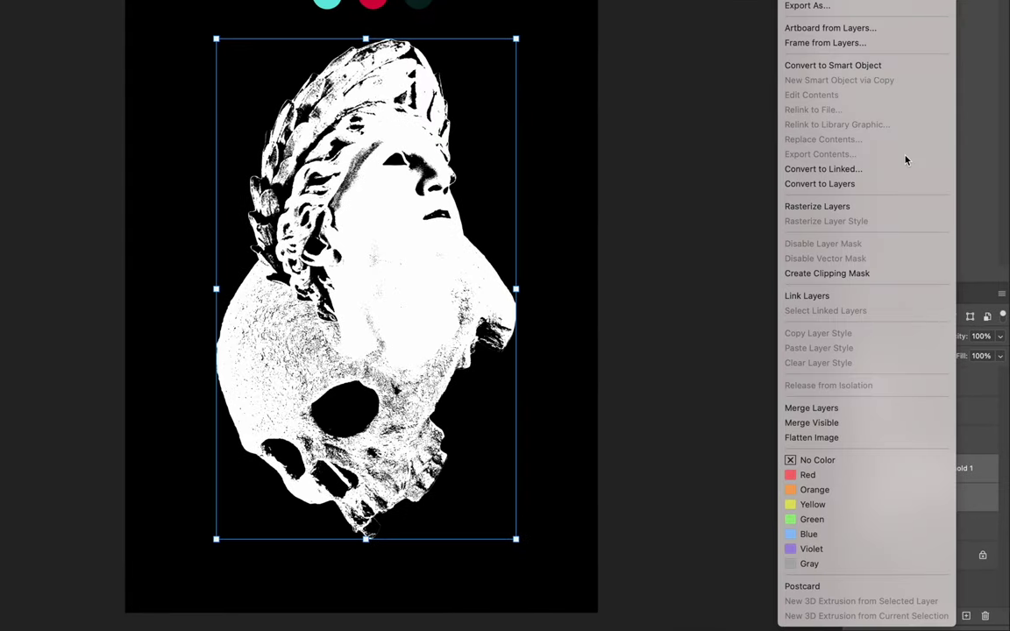
left_click(890, 71)
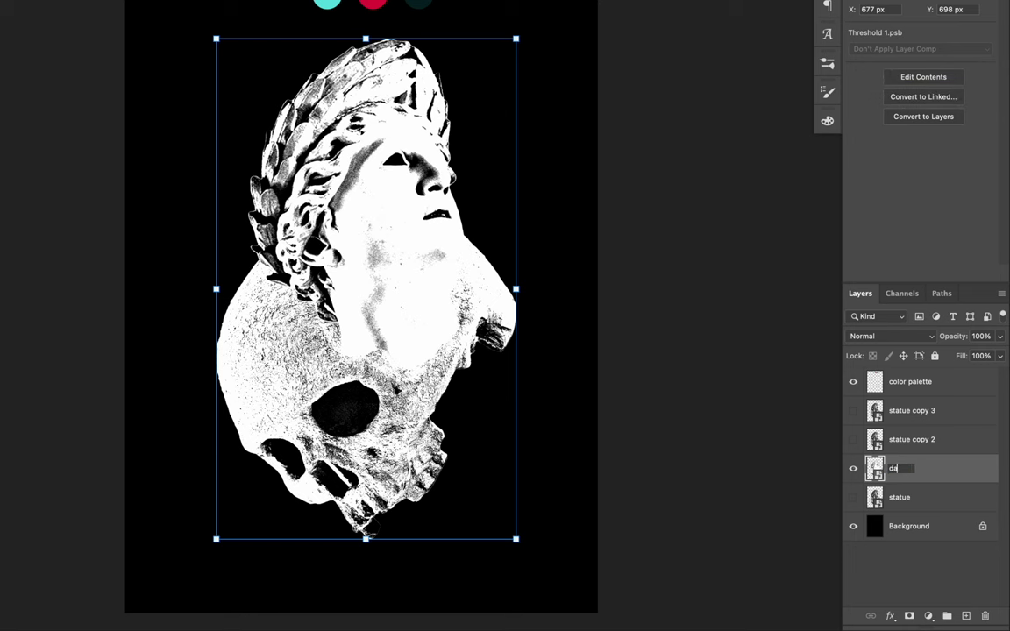
type("rk colo")
key("Return")
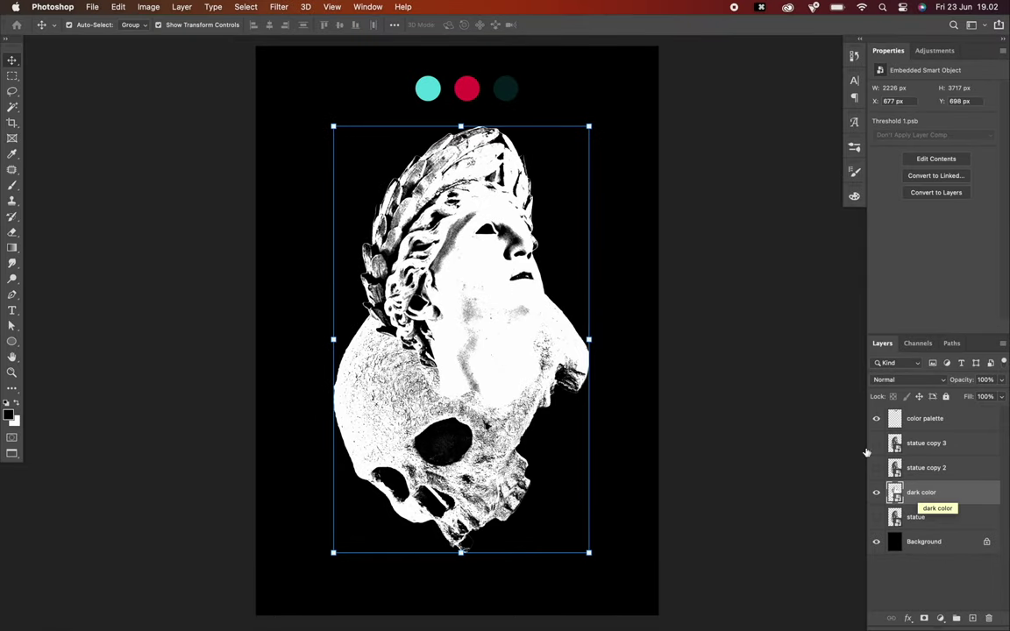
- Select the white areas using Color Range with fuzziness 200 and turn the selection into a mask on the dark color layer
left_click(245, 6)
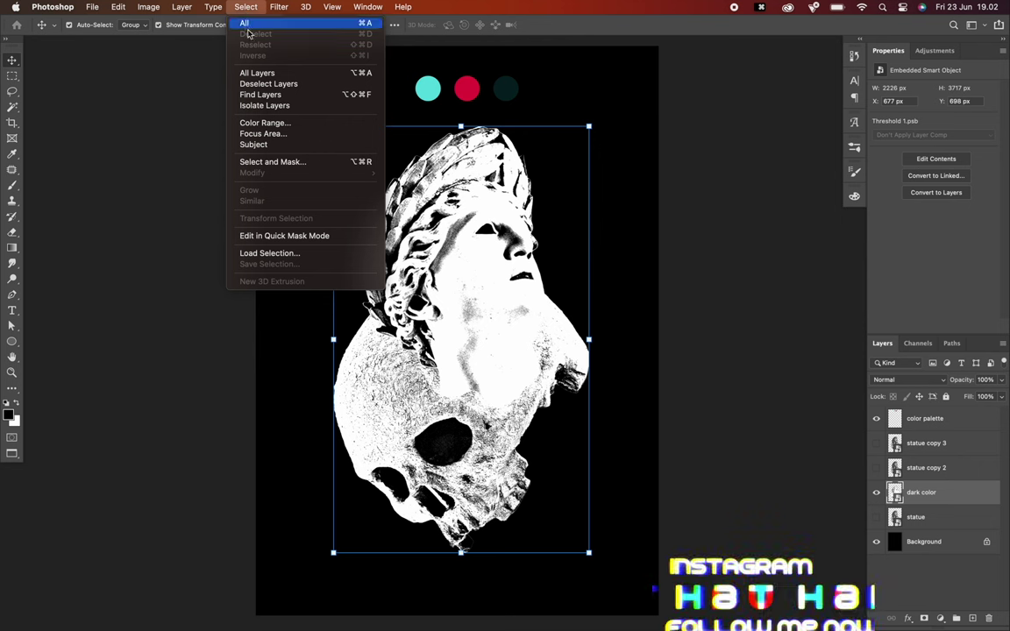
left_click(264, 123)
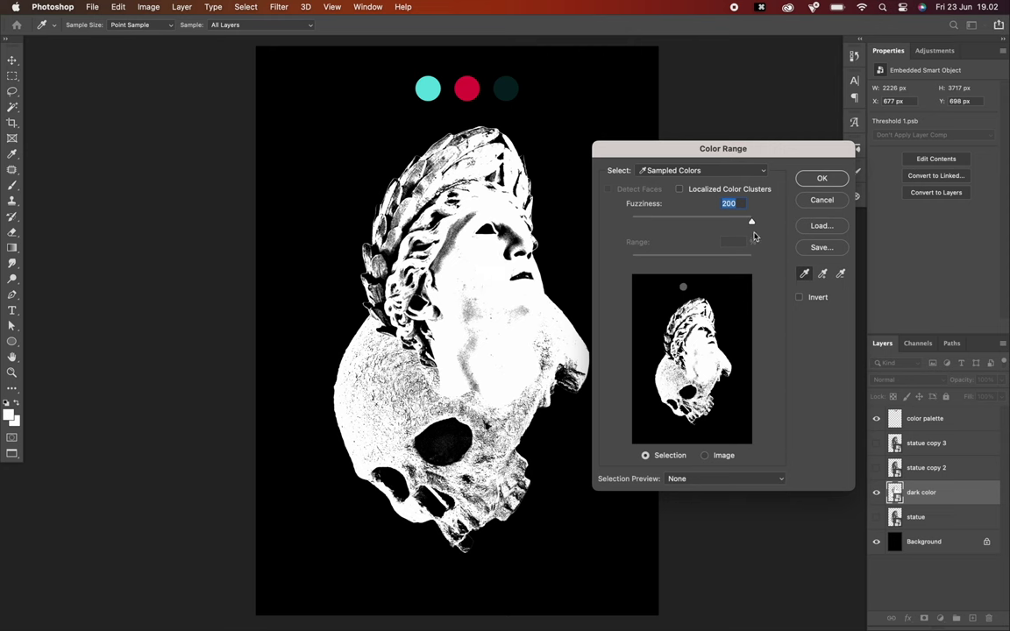
mouse_move(752, 224)
left_mouse_down()
mouse_move(654, 221)
mouse_move(766, 221)
left_mouse_up()
left_click(820, 179)
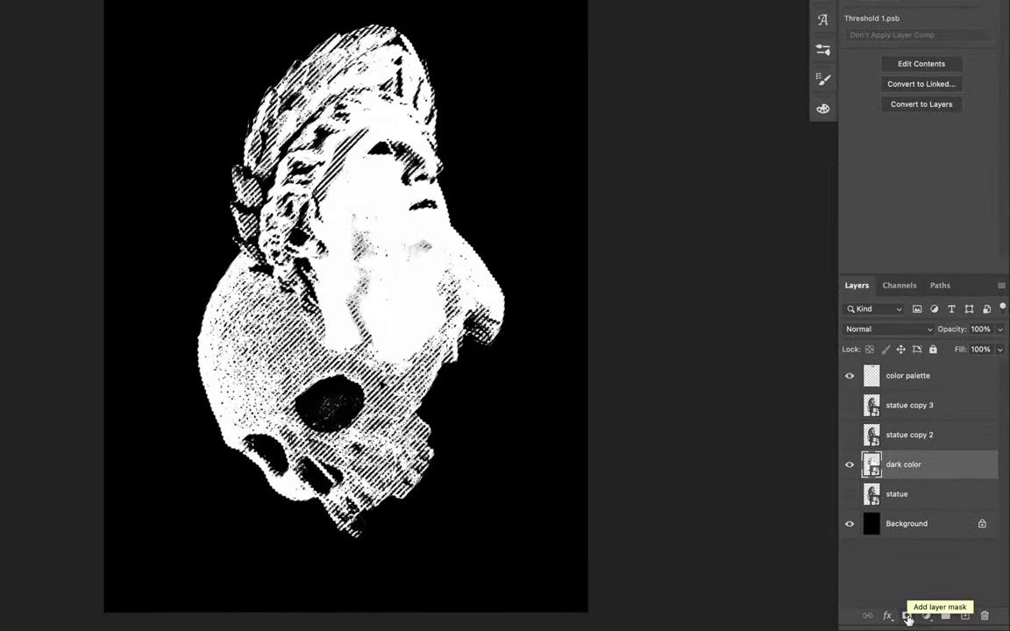
left_click(907, 617)
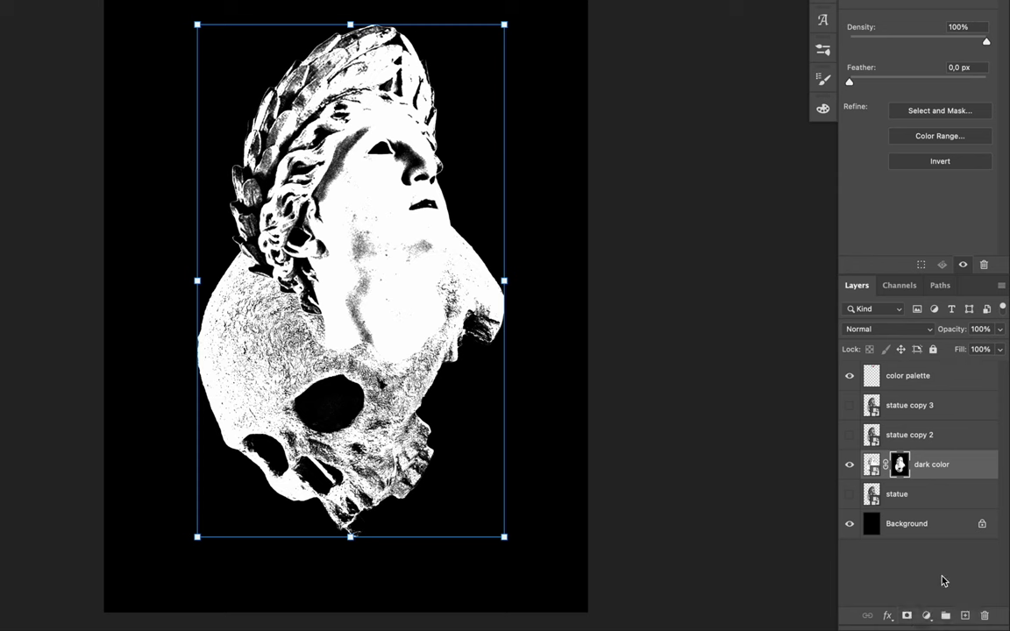
- Add a Solid Color fill sampled from the darkest palette swatch and clip it to the dark color layer
left_click(929, 617)
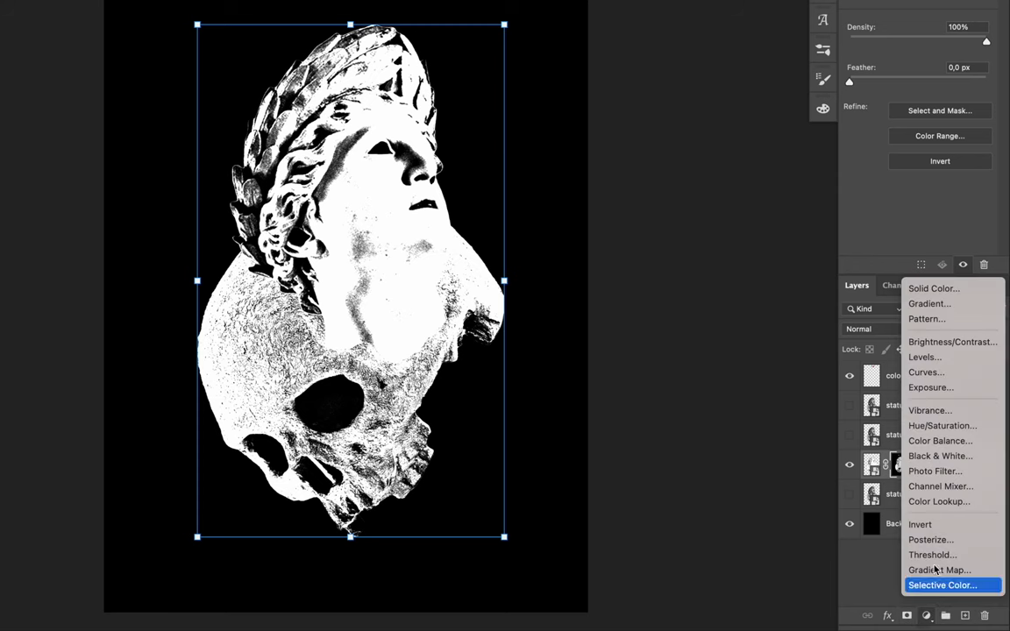
left_click(964, 297)
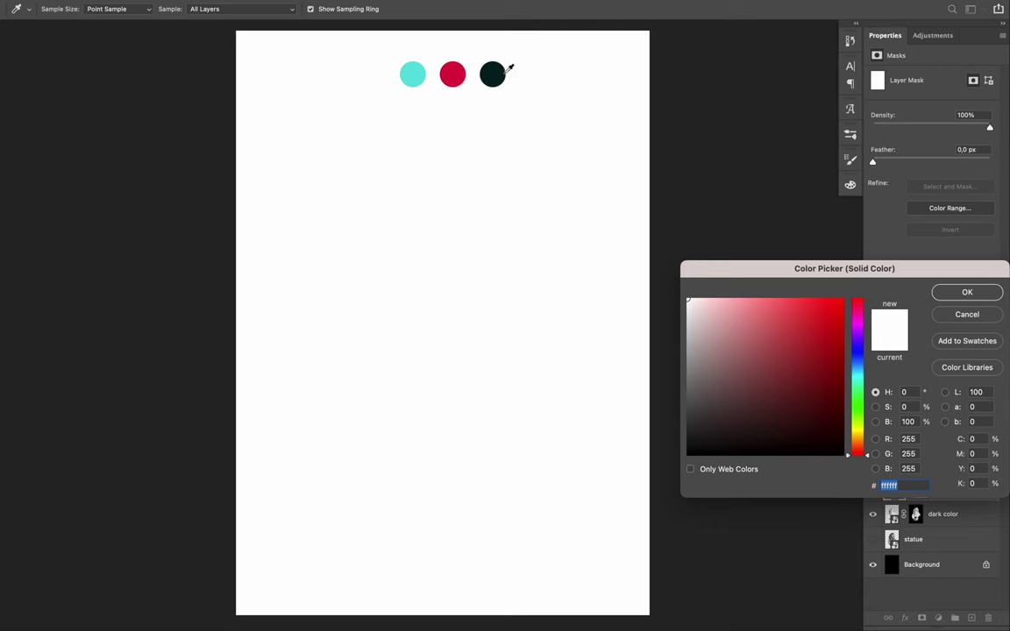
left_click(495, 77)
left_click(953, 296)
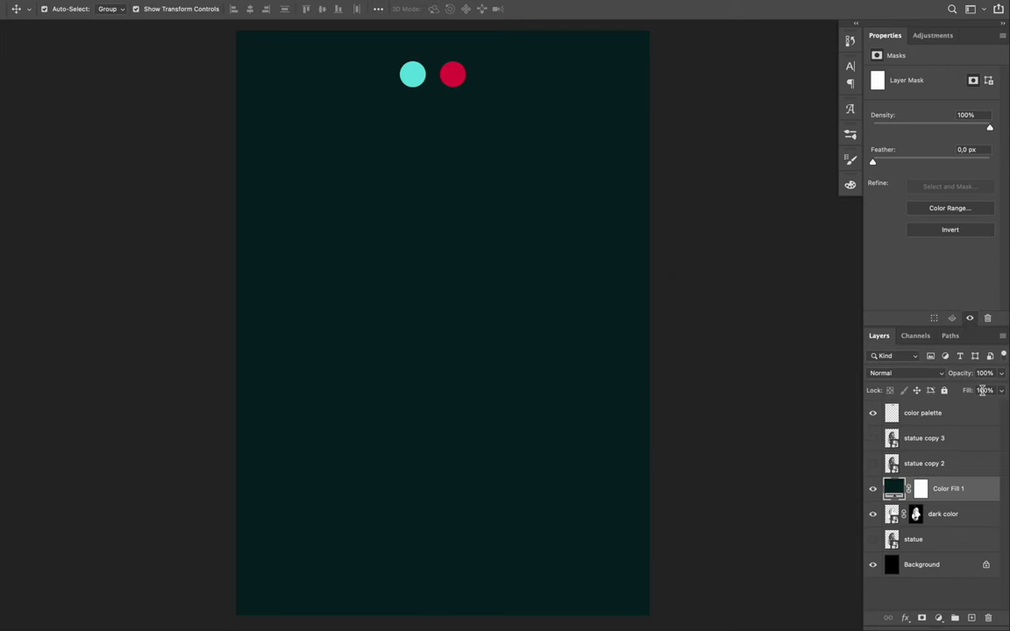
right_click(965, 494)
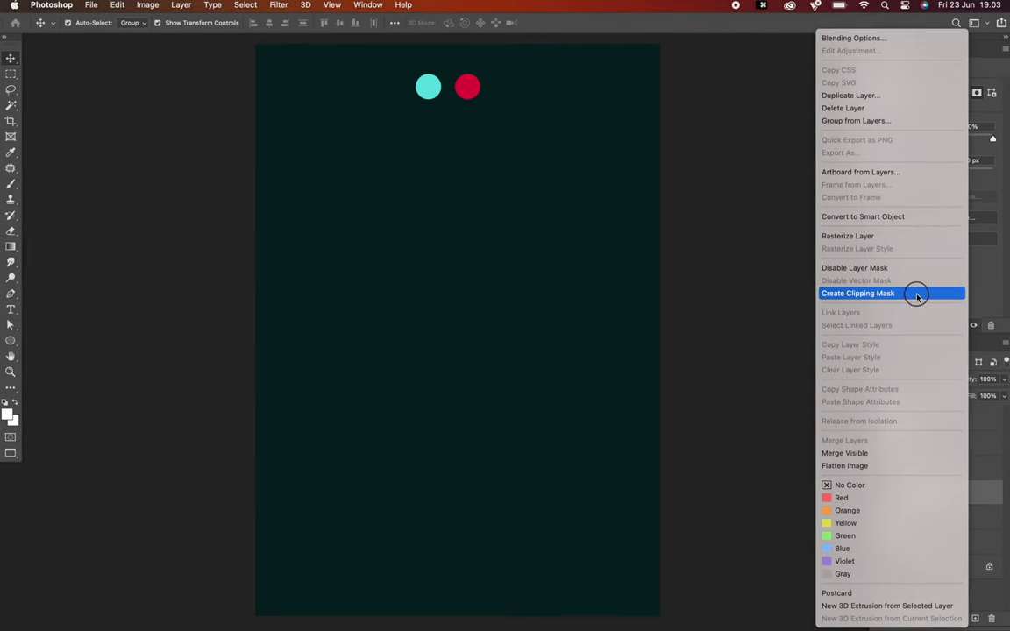
left_click(916, 296)
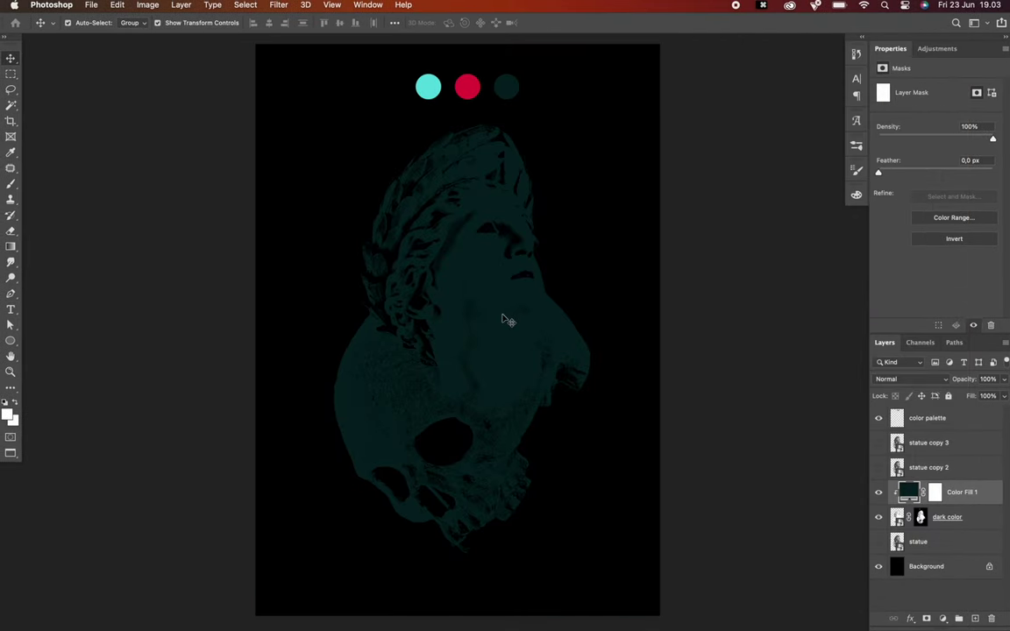
- Hide the Background layer and examine the dark teal statue and skull on transparency
scroll(507, 320, "up", 1)
left_click(879, 568)
scroll(574, 429, "up", 1)
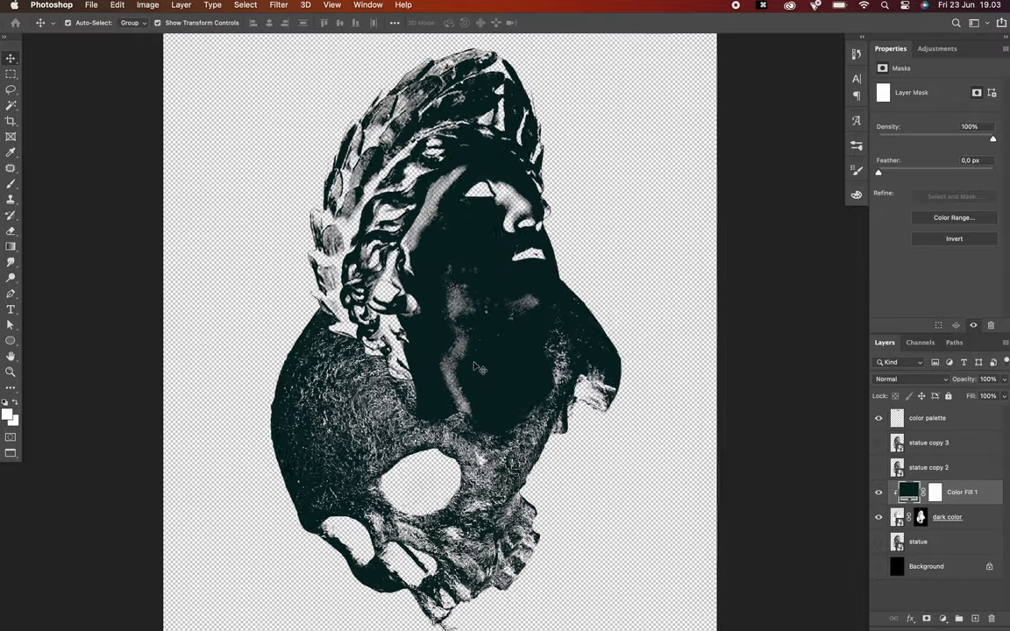
scroll(526, 394, "down", 2)
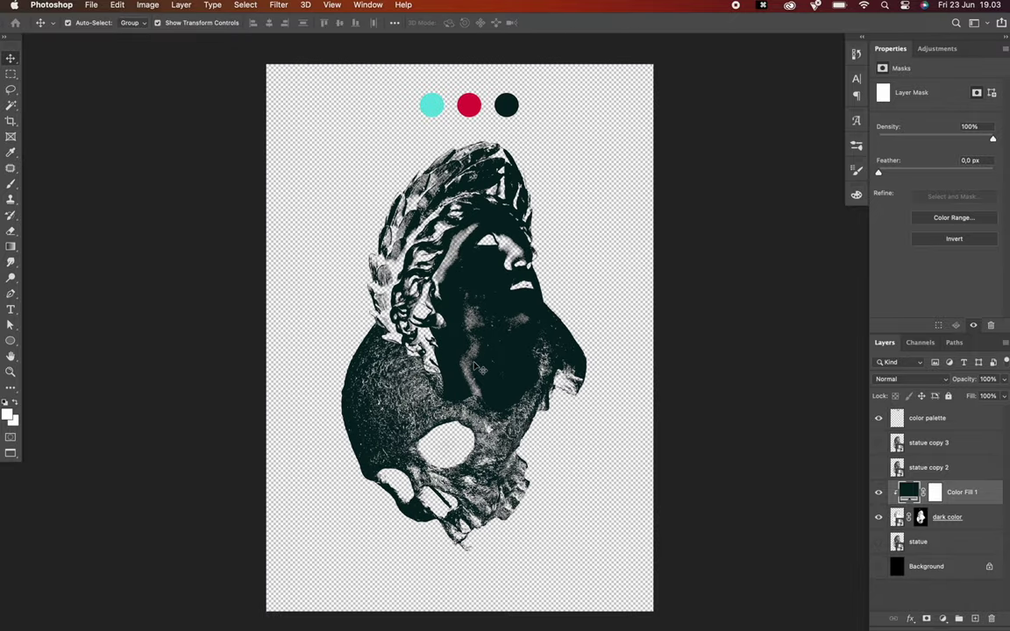
- Hide the dark color layer, show and select statue copy 2, and make the Background visible again
left_click(878, 516)
left_click(878, 467)
left_click(926, 468)
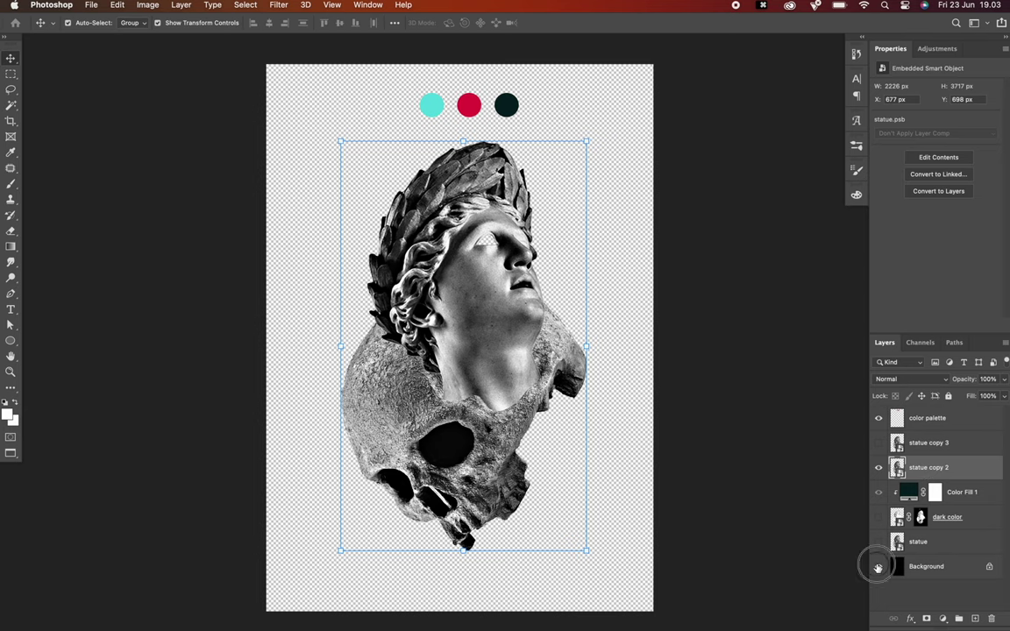
left_click(878, 567)
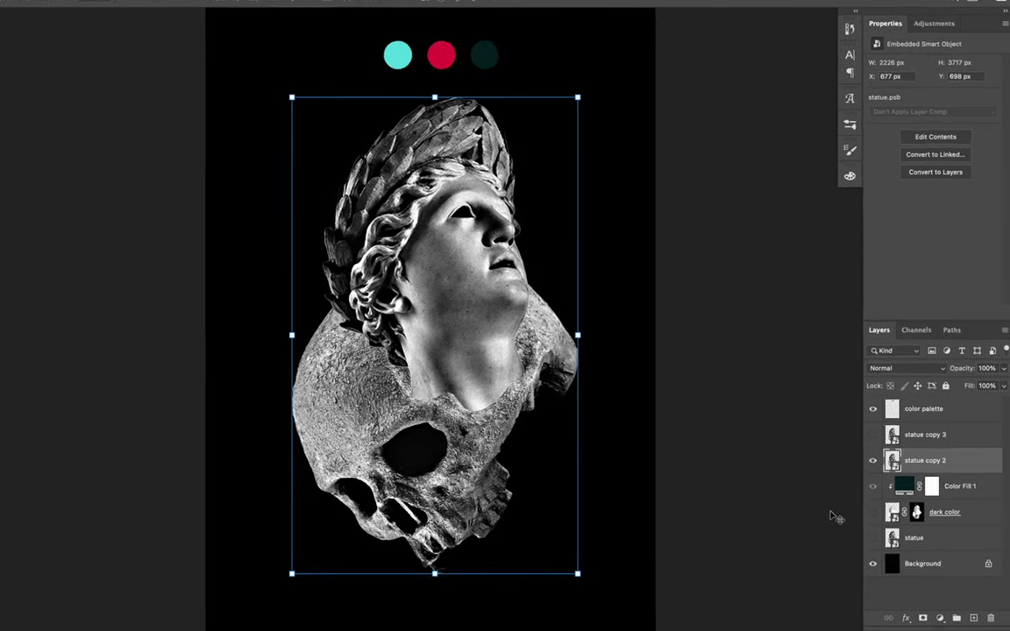
- Add a Threshold adjustment at level 127 above statue copy 2 and clip it to that layer
left_click(931, 617)
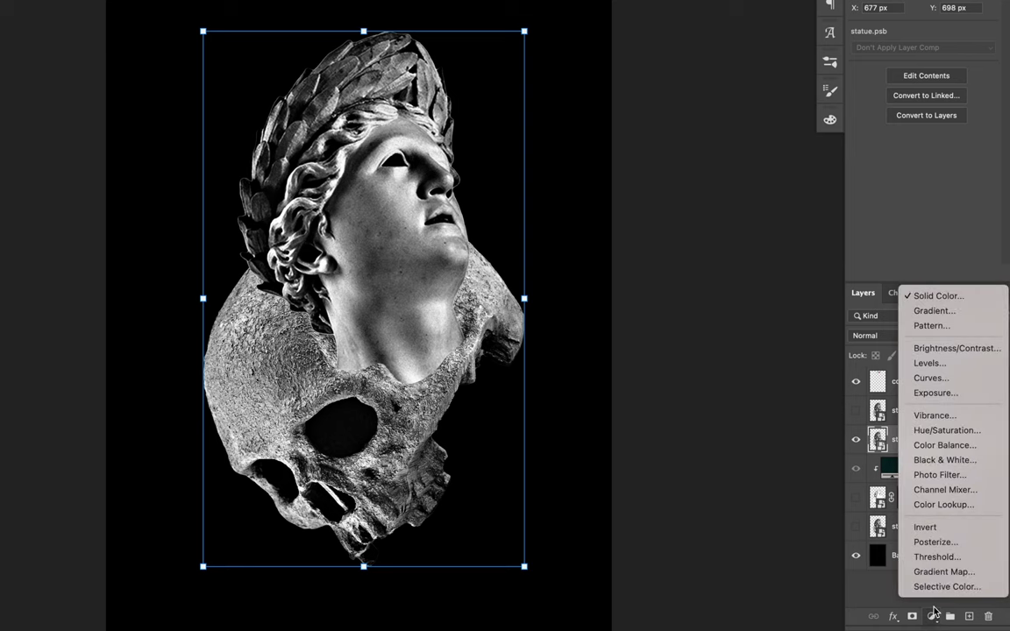
left_click(944, 557)
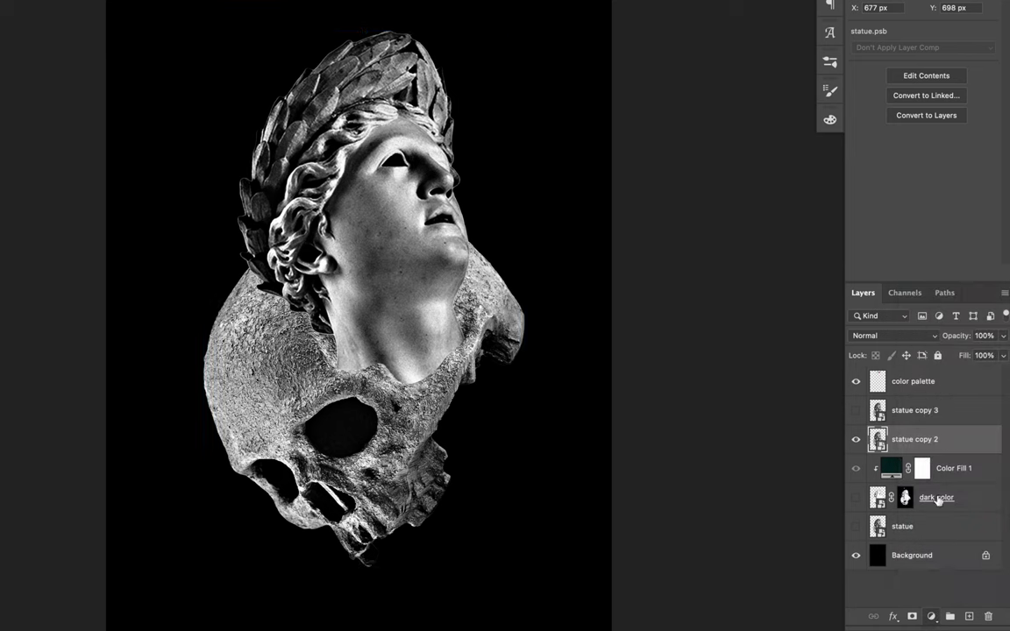
left_click_drag(922, 73, 922, 73)
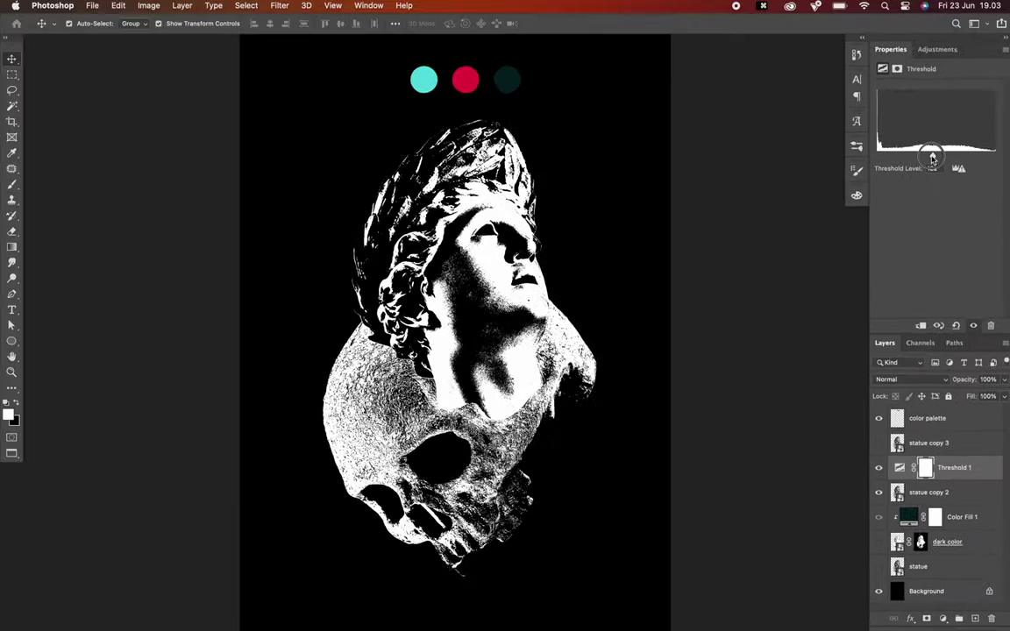
mouse_move(933, 158)
left_mouse_down()
mouse_move(924, 158)
mouse_move(944, 157)
mouse_move(921, 157)
mouse_move(936, 158)
left_mouse_up()
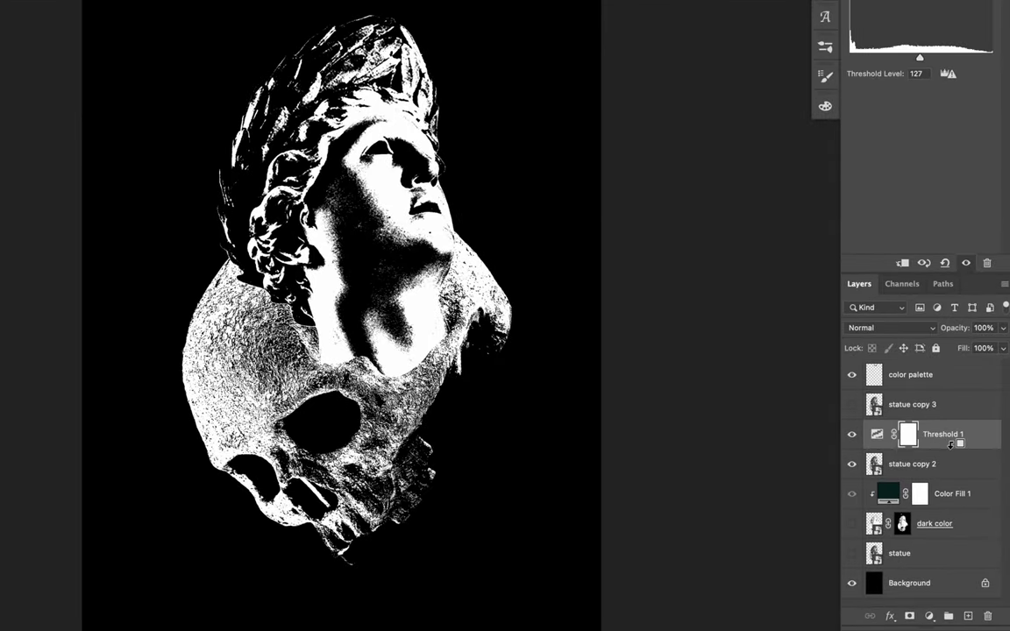
left_click(951, 445, "alt")
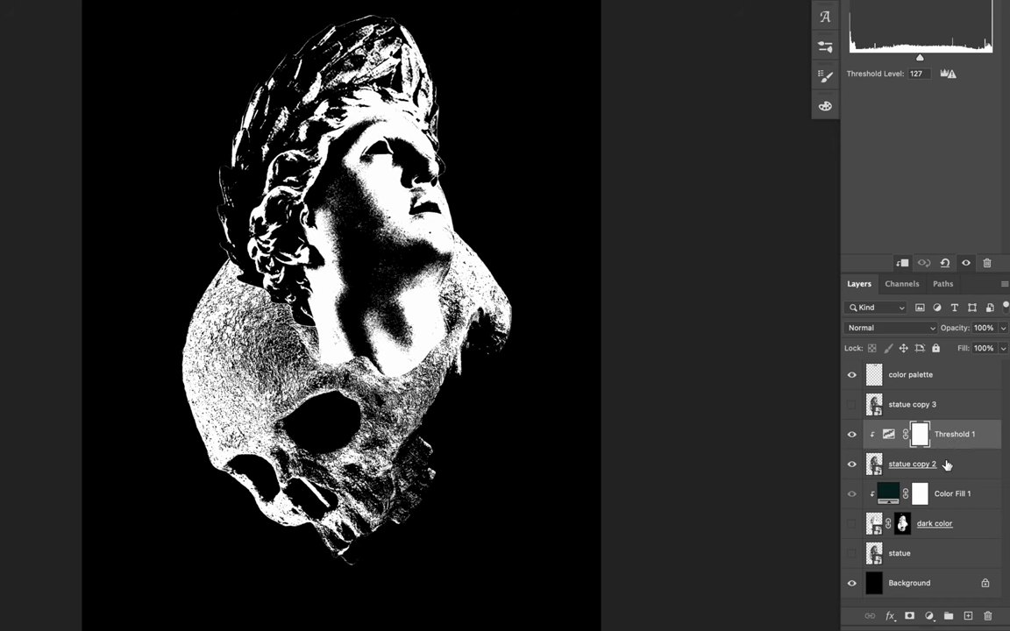
- Combine the clipped Threshold adjustment and statue copy 2 into a single Smart Object
left_click(946, 464)
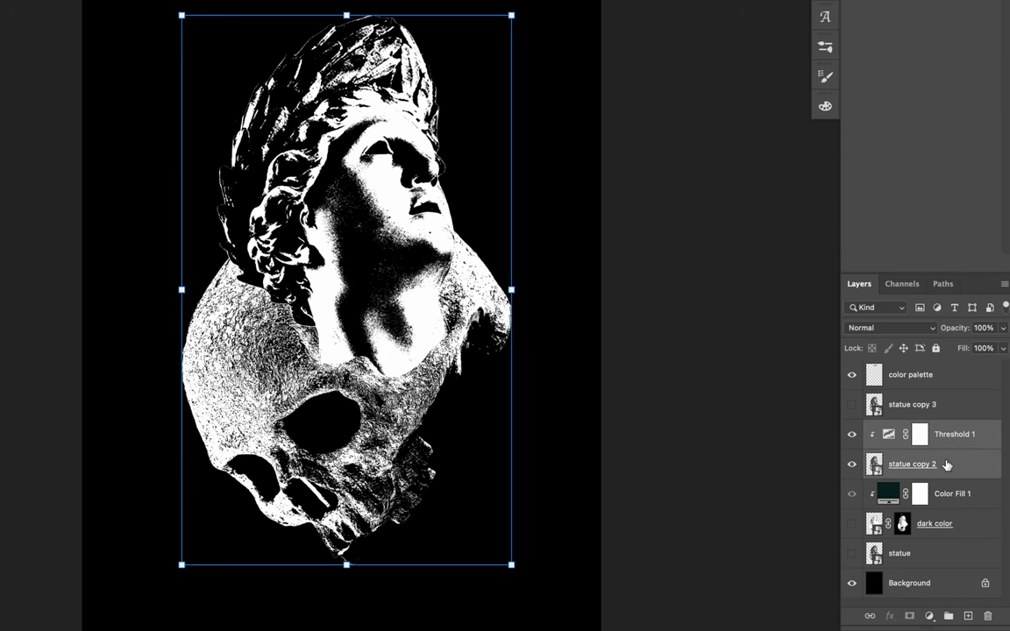
right_click(947, 465)
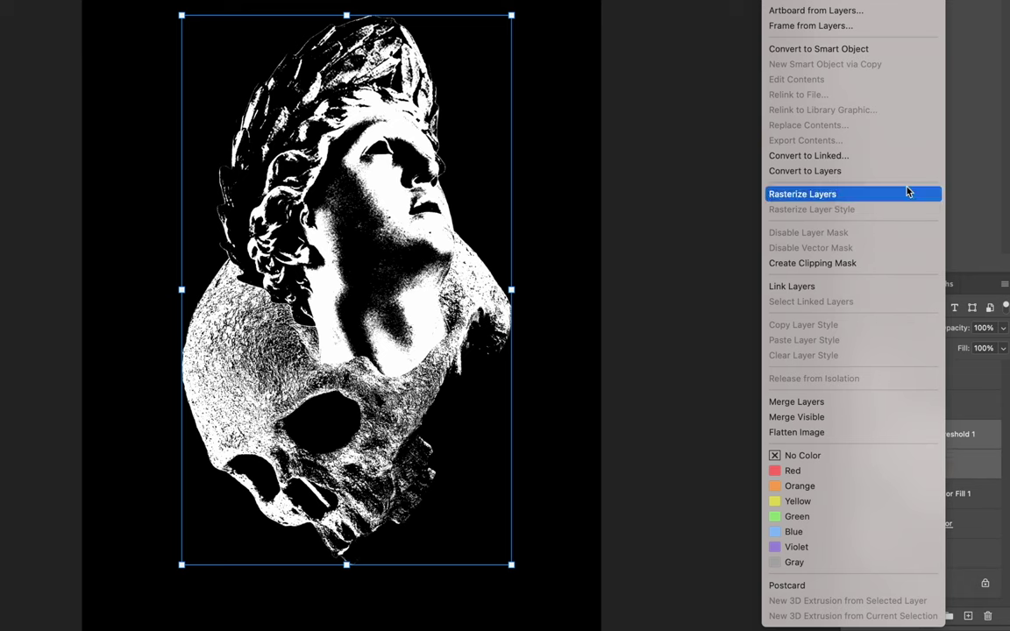
left_click(891, 52)
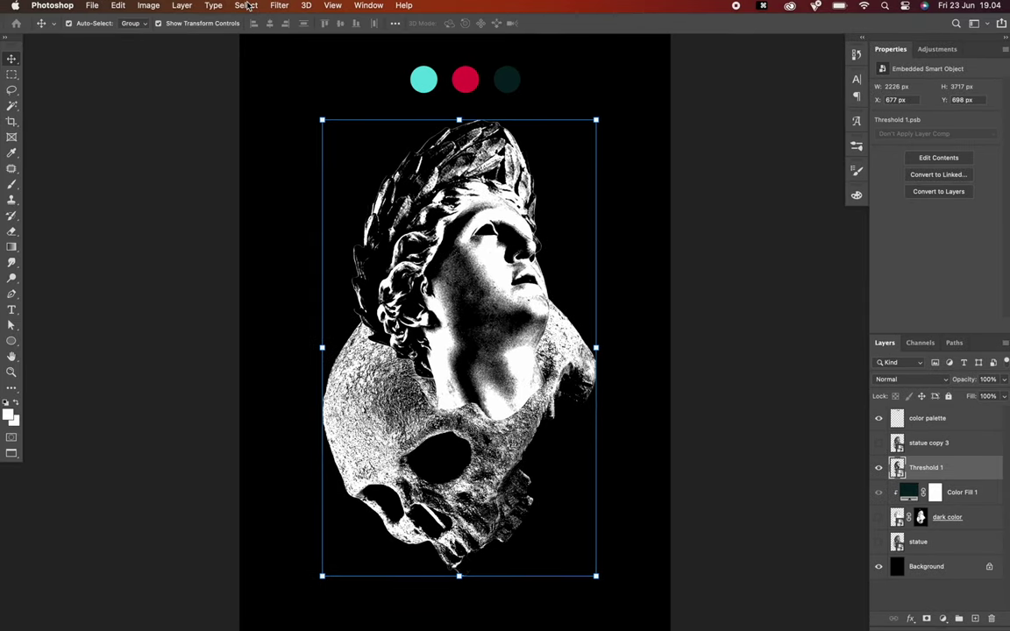
- Select the white tones of the Threshold 1 Smart Object with Color Range at fuzziness 200 and turn the selection into its layer mask
left_click(247, 5)
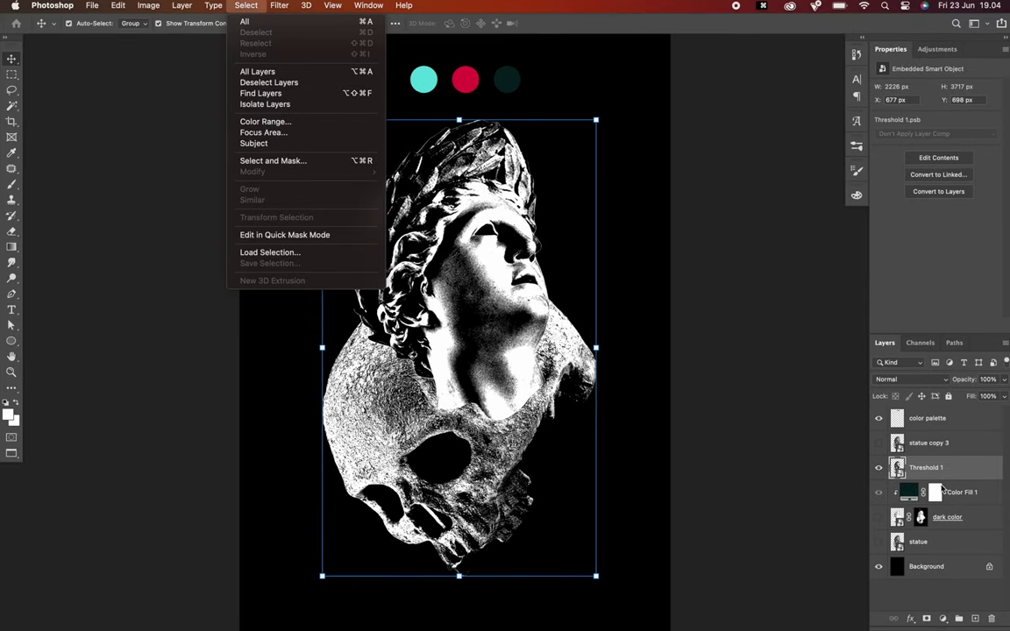
left_click(308, 129)
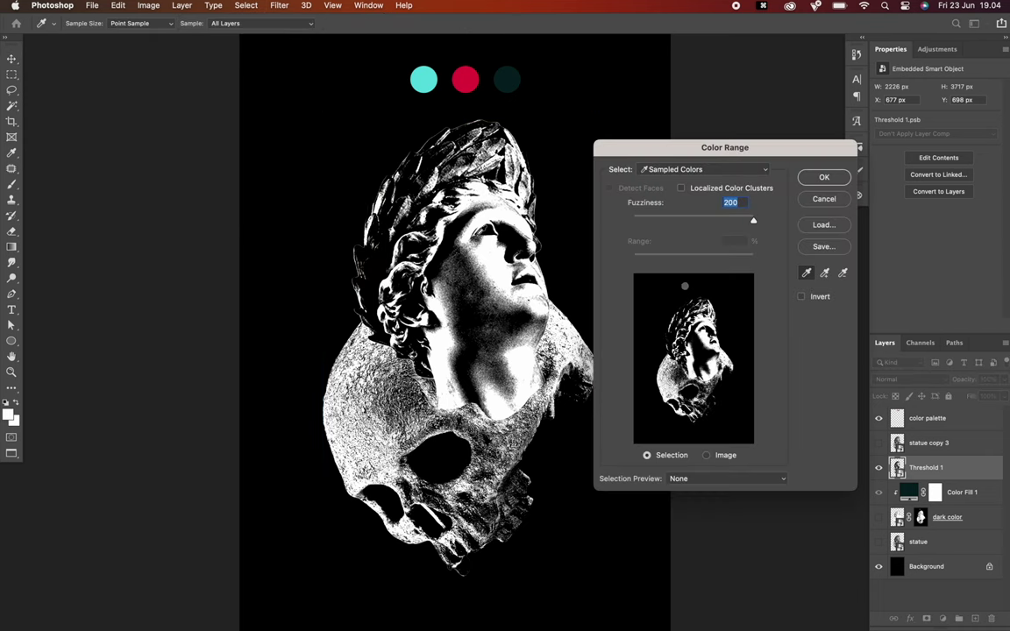
left_click(824, 178)
key("v")
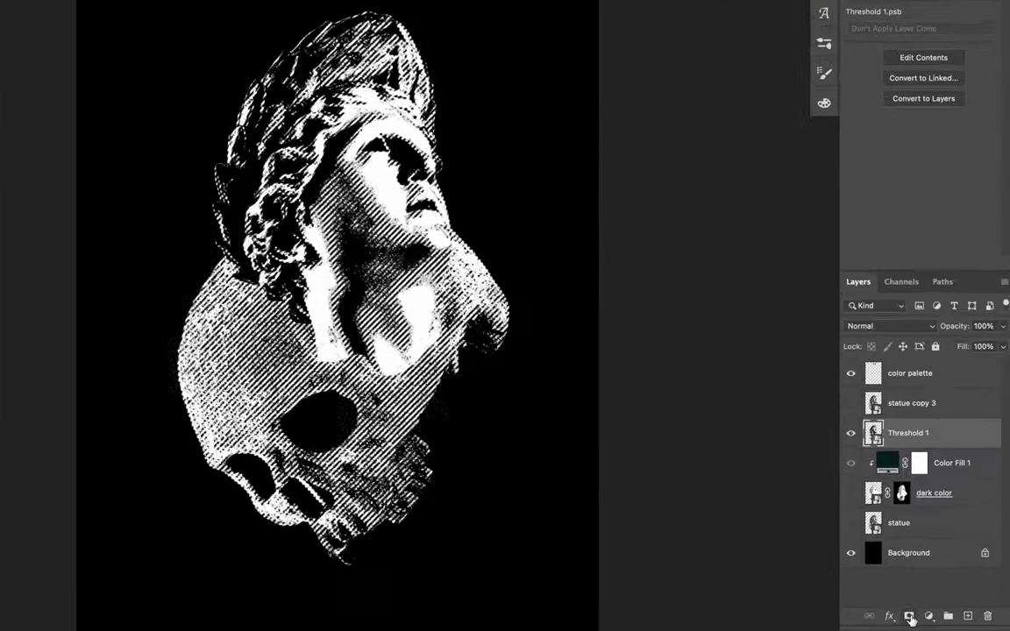
left_click(910, 619)
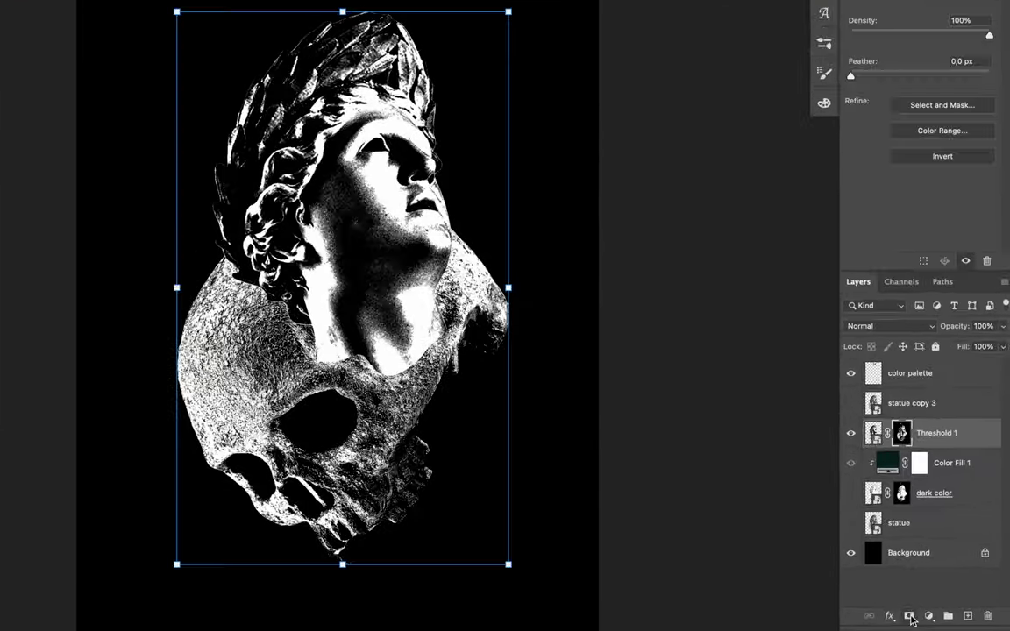
- Rename the masked Threshold 1 layer as mid color
double_click(938, 433)
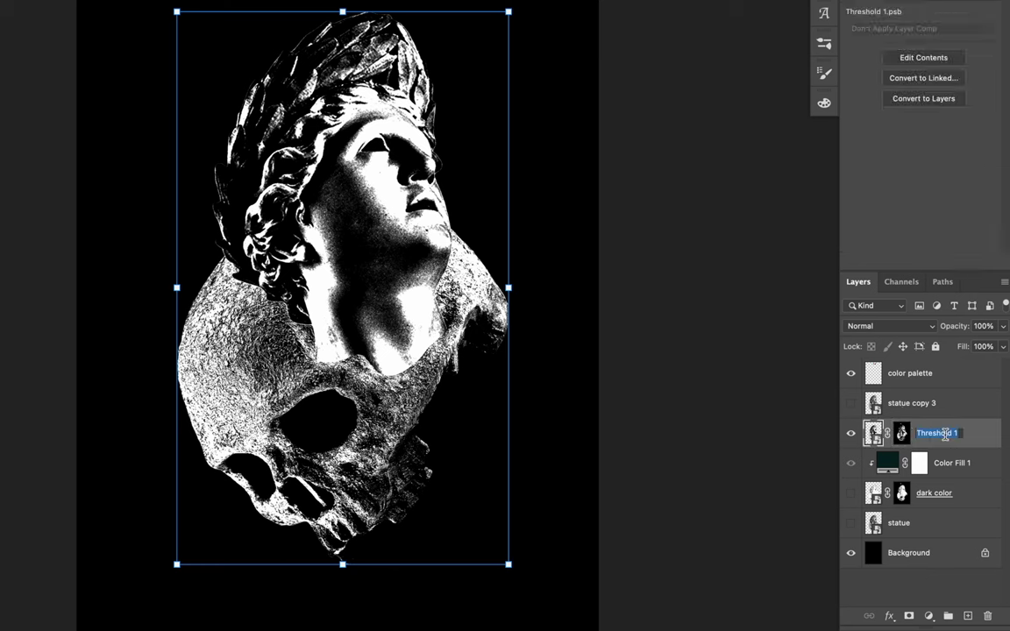
type("mid color")
key("Return")
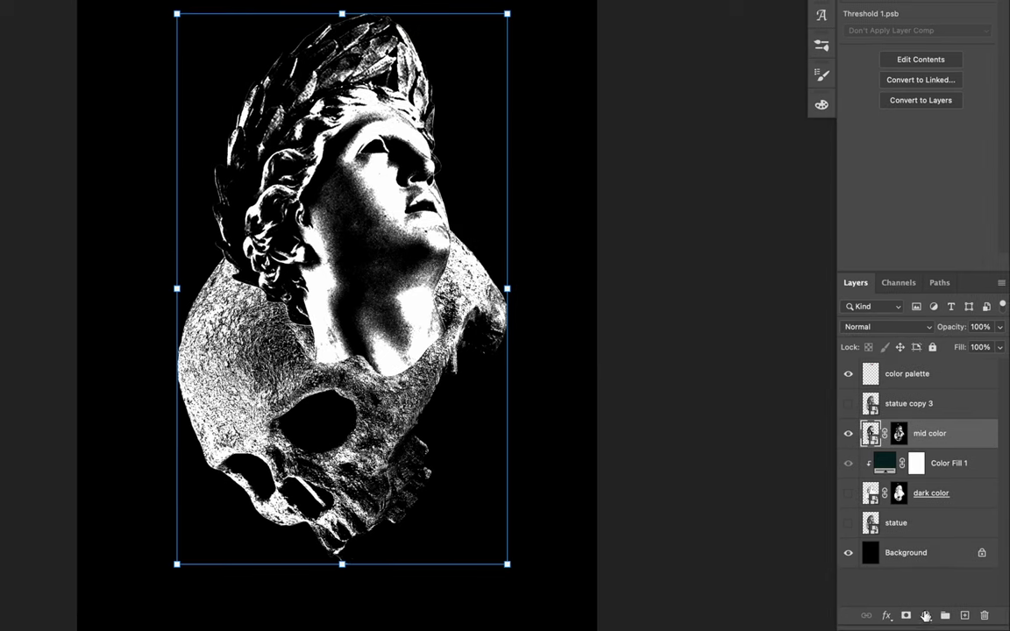
- Add a Solid Color fill in the palette's red (e00f41) above the mid color layer and clip it to that layer
left_click(925, 616)
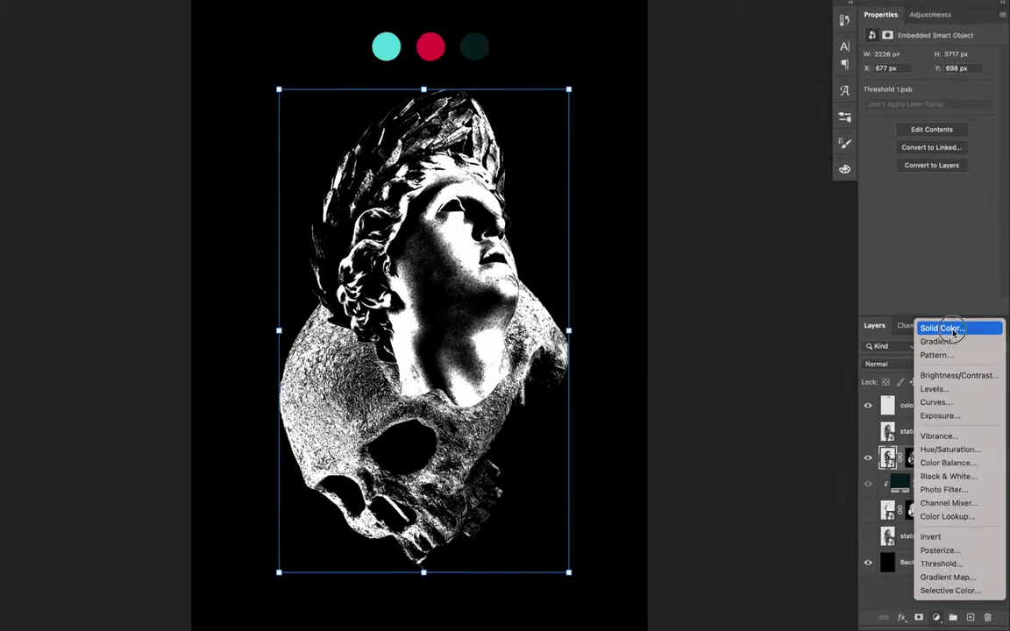
left_click(924, 284)
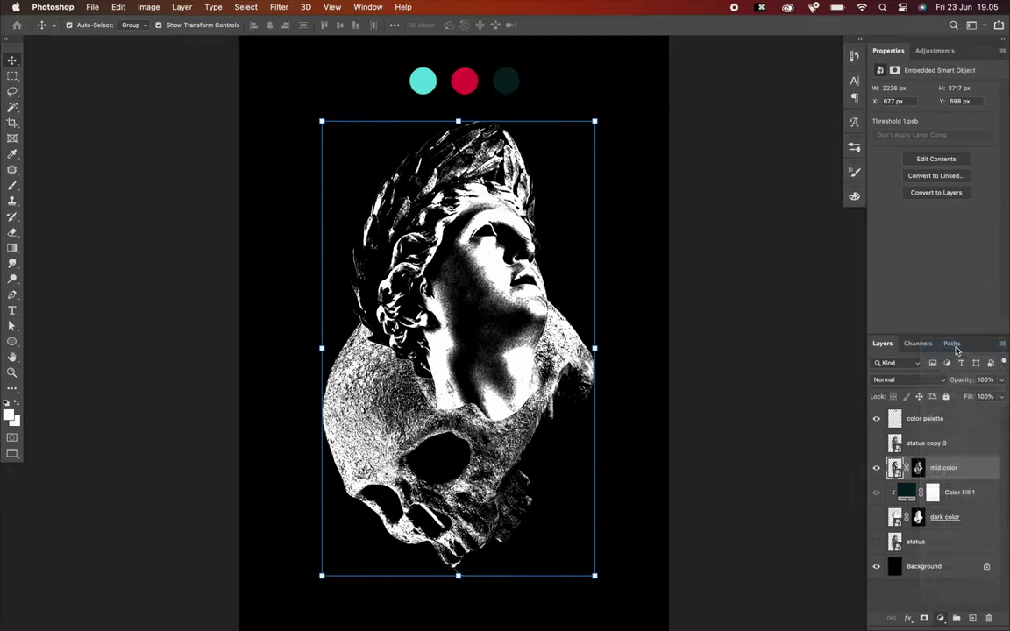
left_click(468, 80)
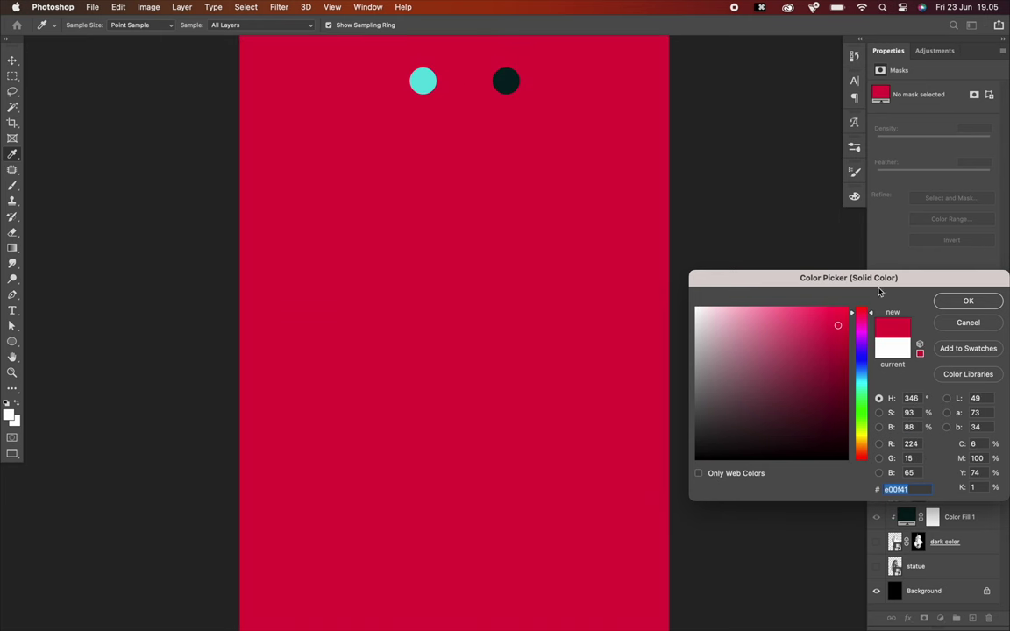
left_click(943, 301)
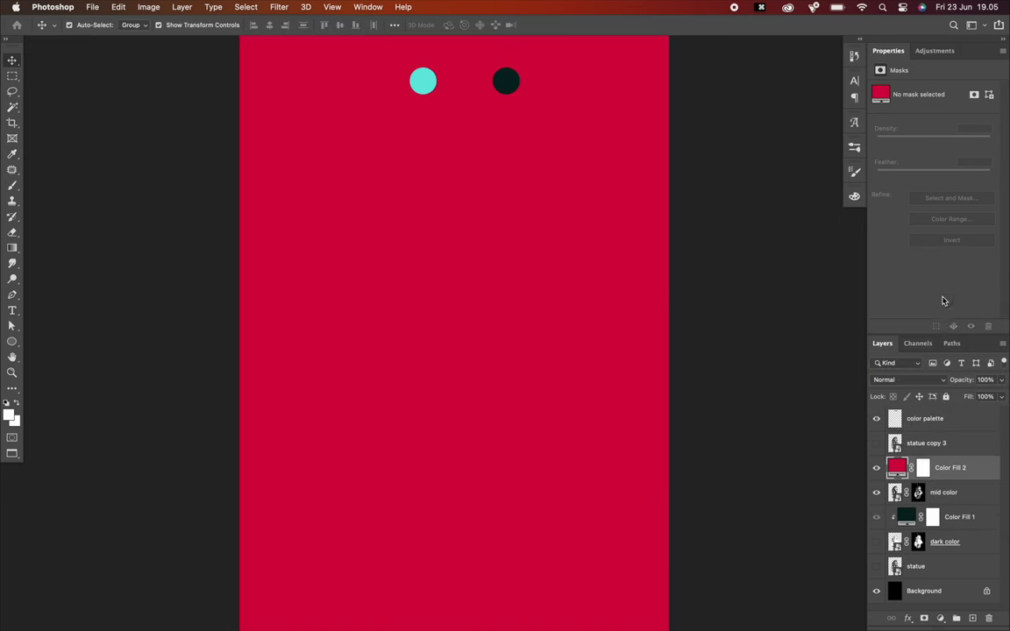
right_click(973, 479)
left_click(787, 274)
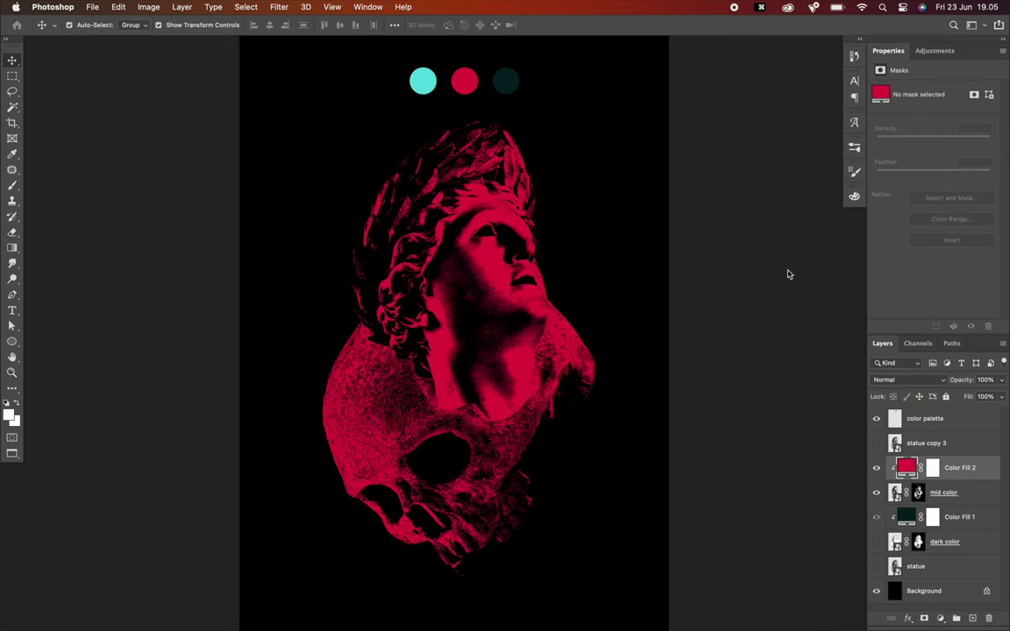
- Preview the dark color layer beneath the red tones, hide both the mid color and dark color layers, and show statue copy 3
left_click(876, 541)
left_click(876, 542)
left_click(876, 542)
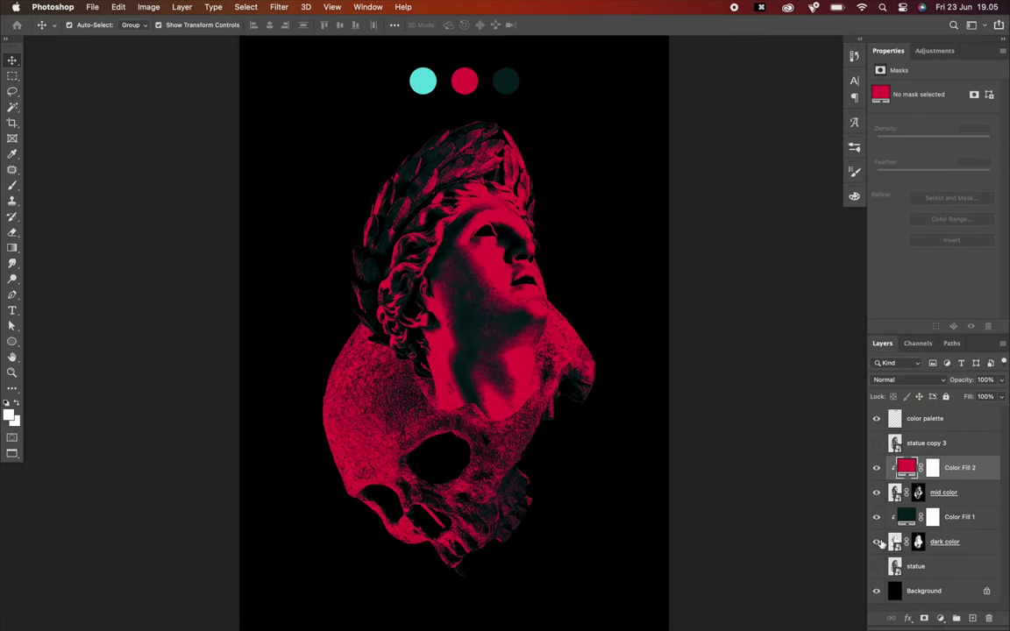
left_click(877, 493)
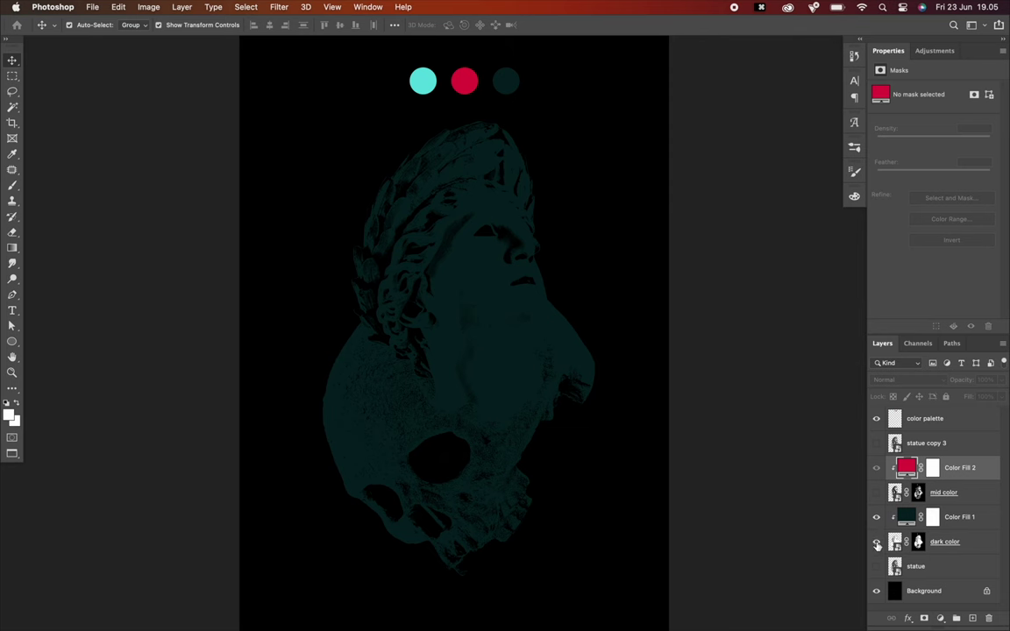
left_click(876, 541)
left_click(876, 443)
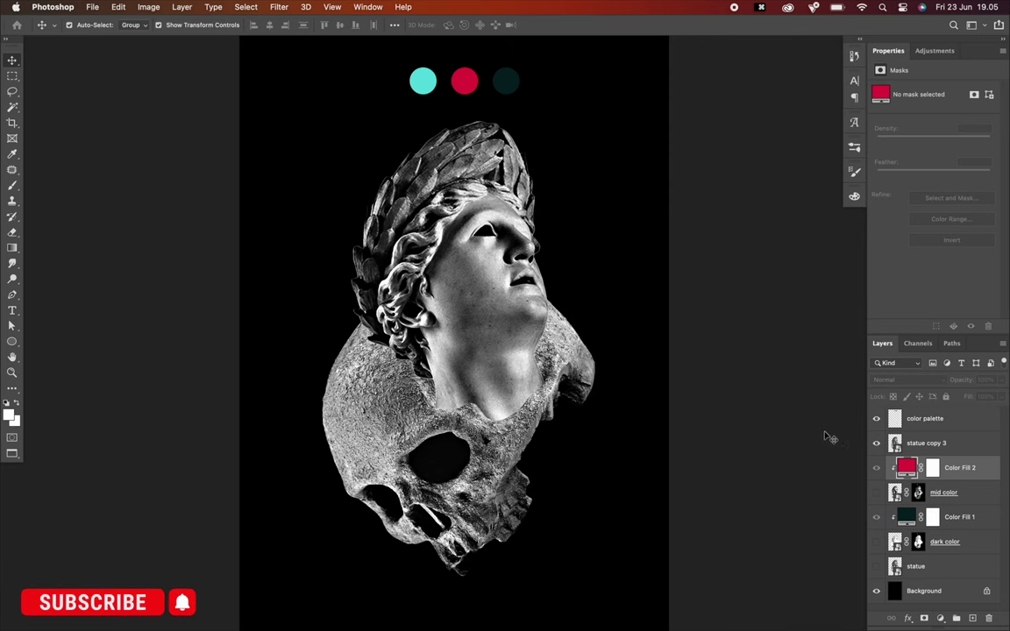
- Add a Threshold adjustment at level 220 above statue copy 3 and clip it to that layer
left_click(927, 444)
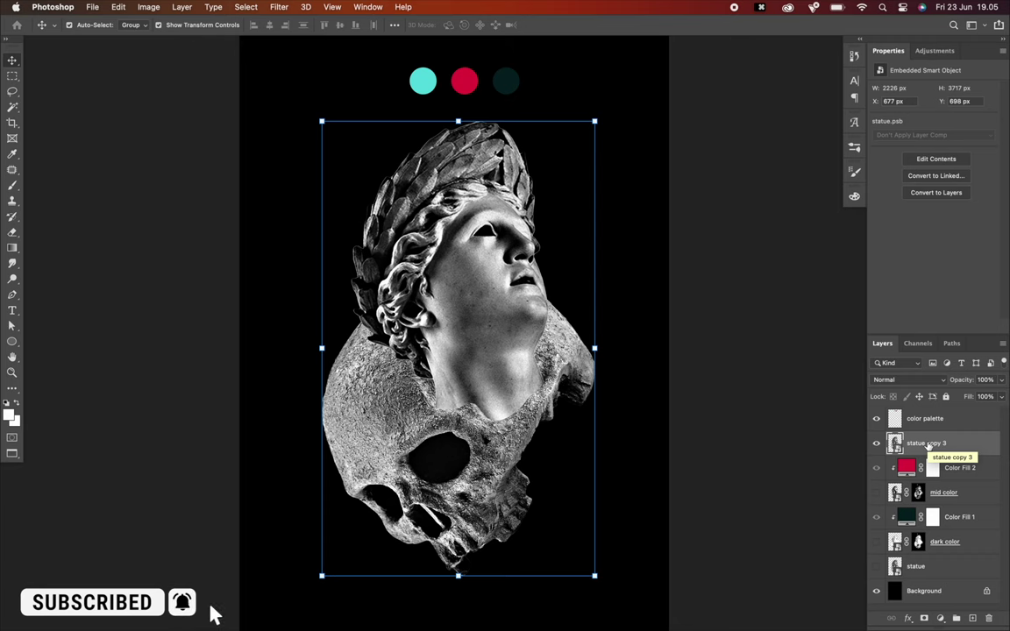
left_click(940, 618)
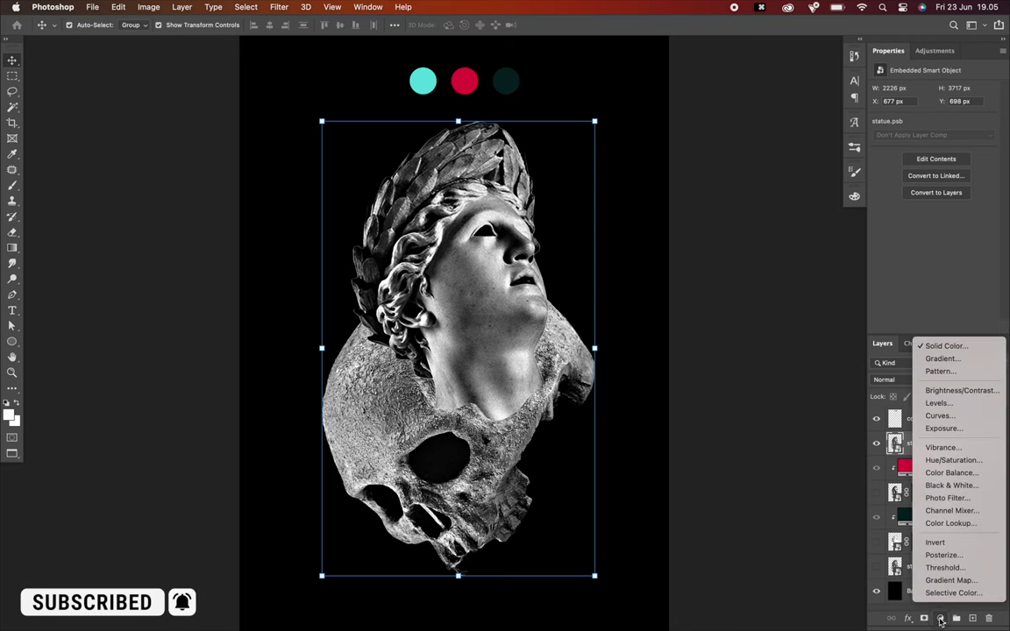
left_click(945, 568)
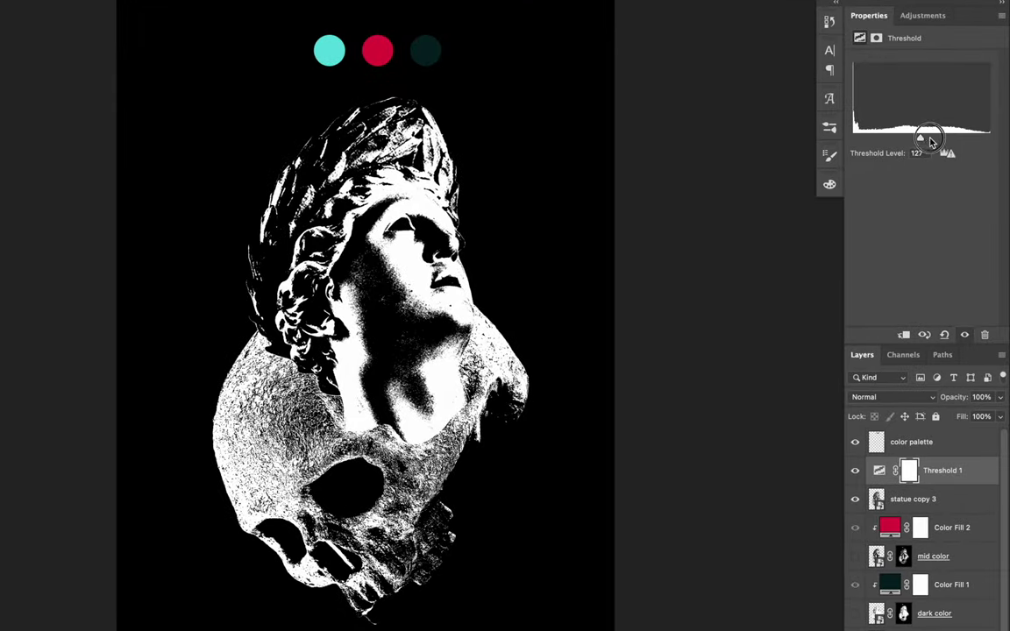
left_click_drag(920, 141, 973, 142)
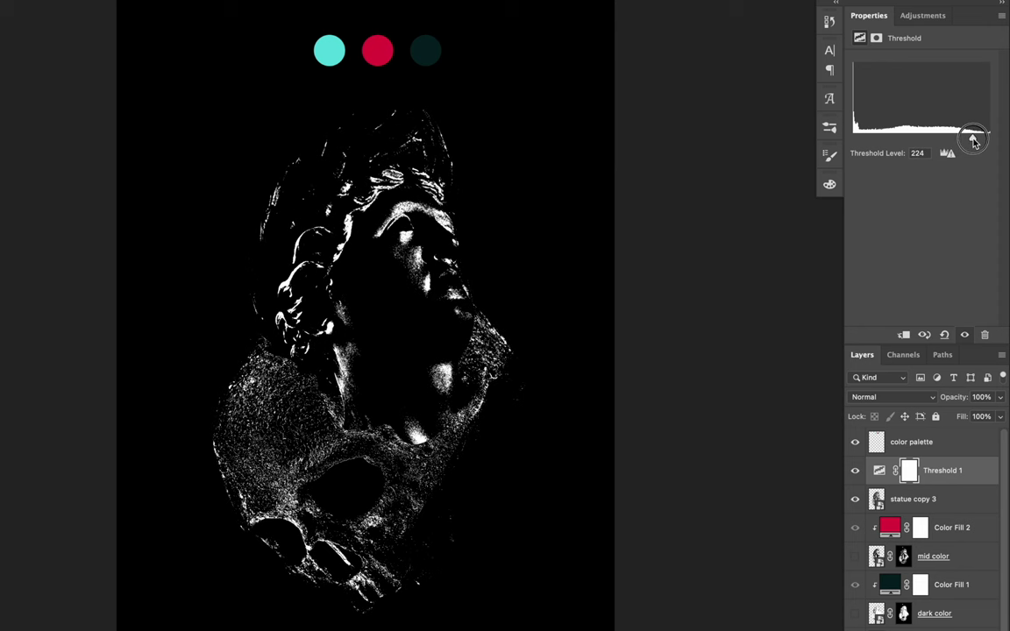
mouse_move(973, 142)
left_mouse_down()
mouse_move(982, 139)
mouse_move(969, 142)
left_mouse_up()
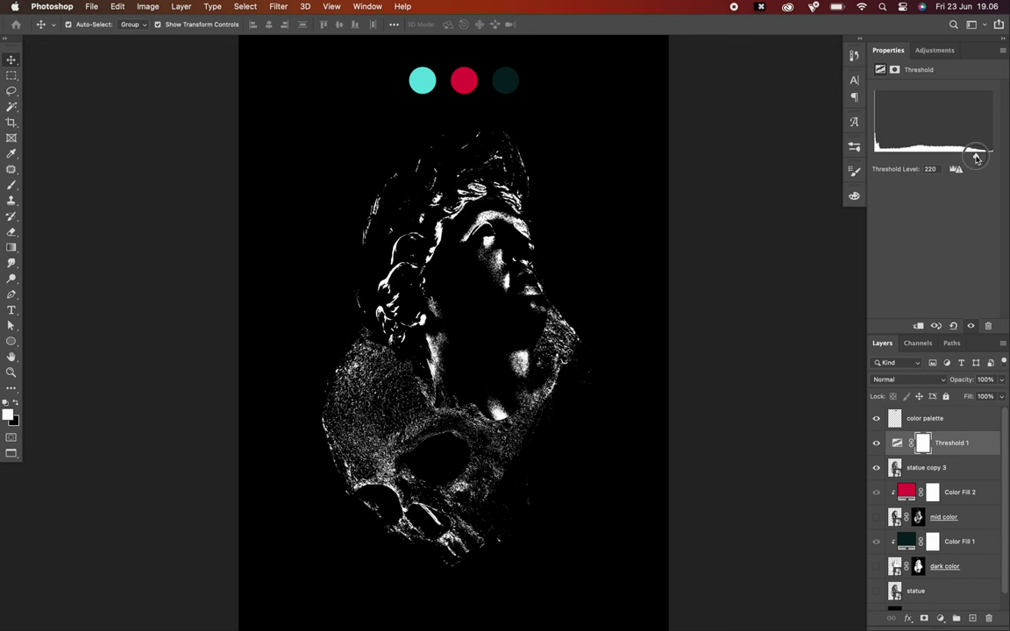
left_click(978, 454, "alt")
- Combine the clipped Threshold adjustment and statue copy 3 into a single Smart Object
left_click(967, 471)
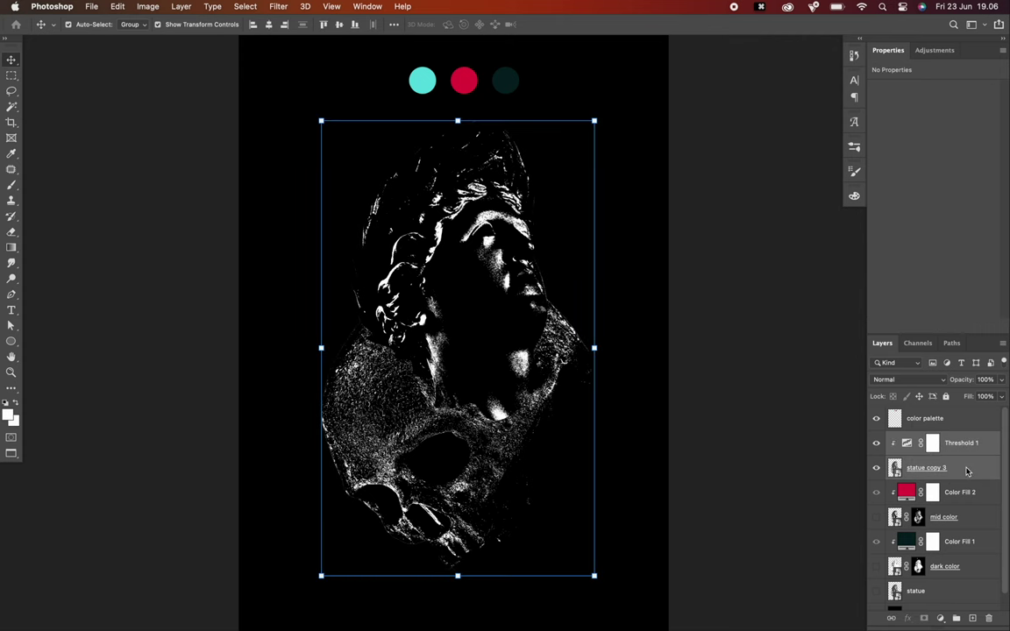
right_click(966, 471)
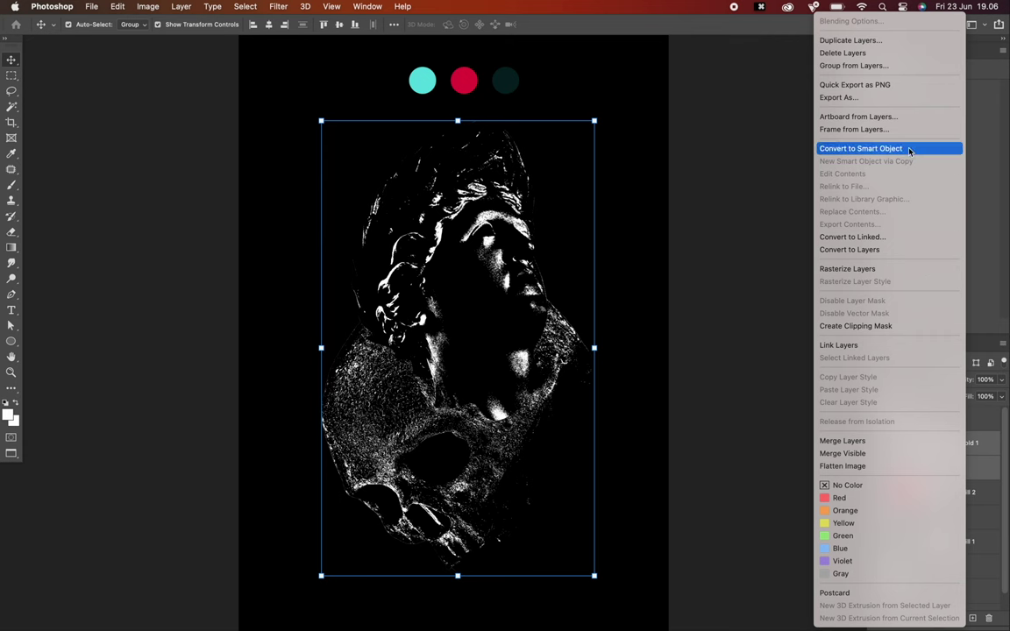
left_click(854, 148)
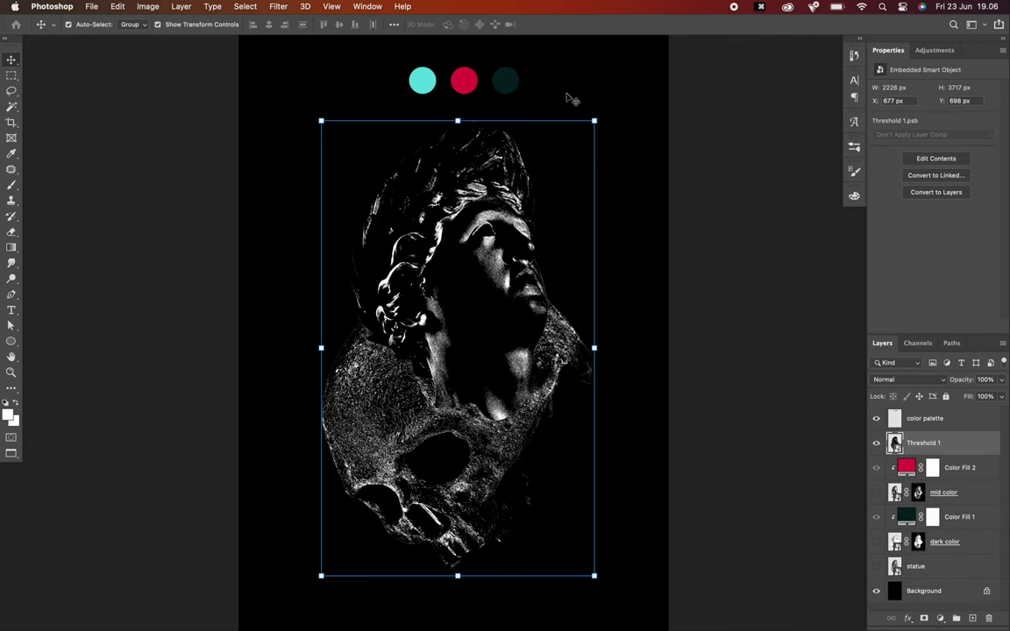
- Select the highlights of the new Smart Object with Color Range at fuzziness 200 and add a layer mask from the selection
left_click(246, 7)
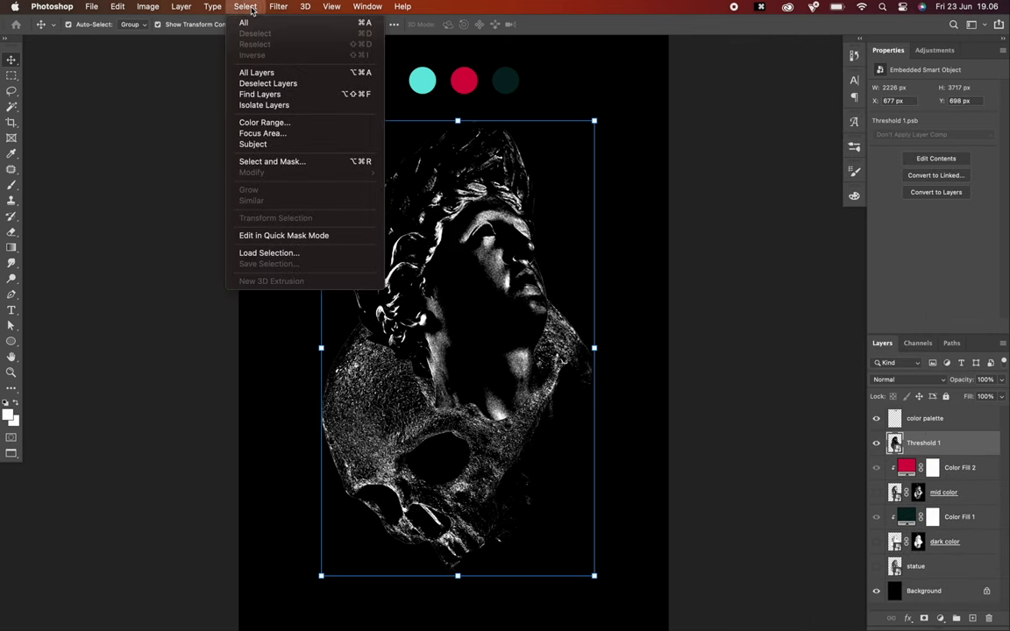
left_click(265, 122)
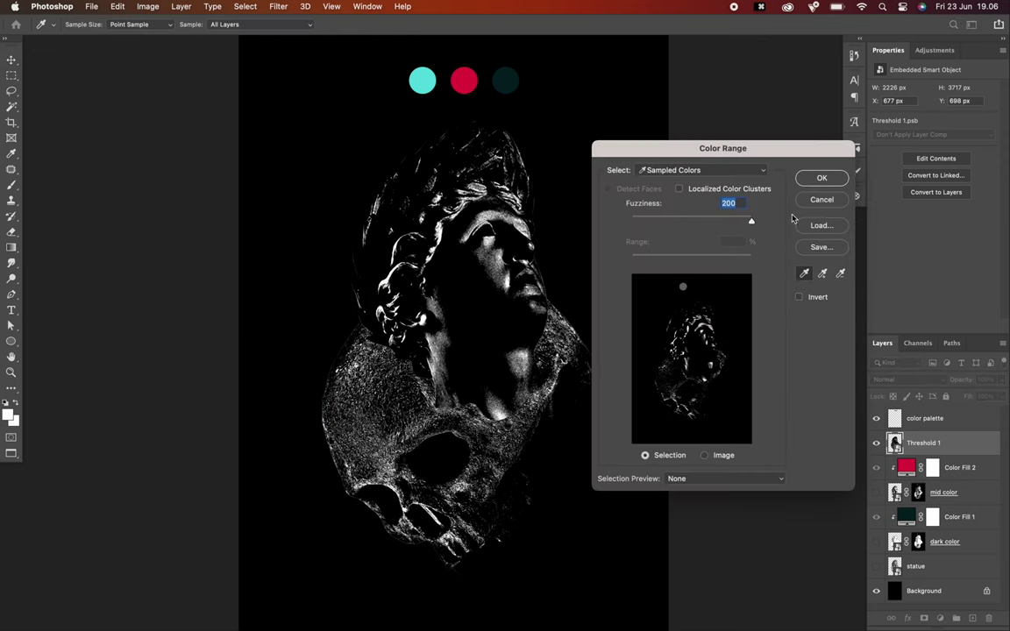
left_click(821, 178)
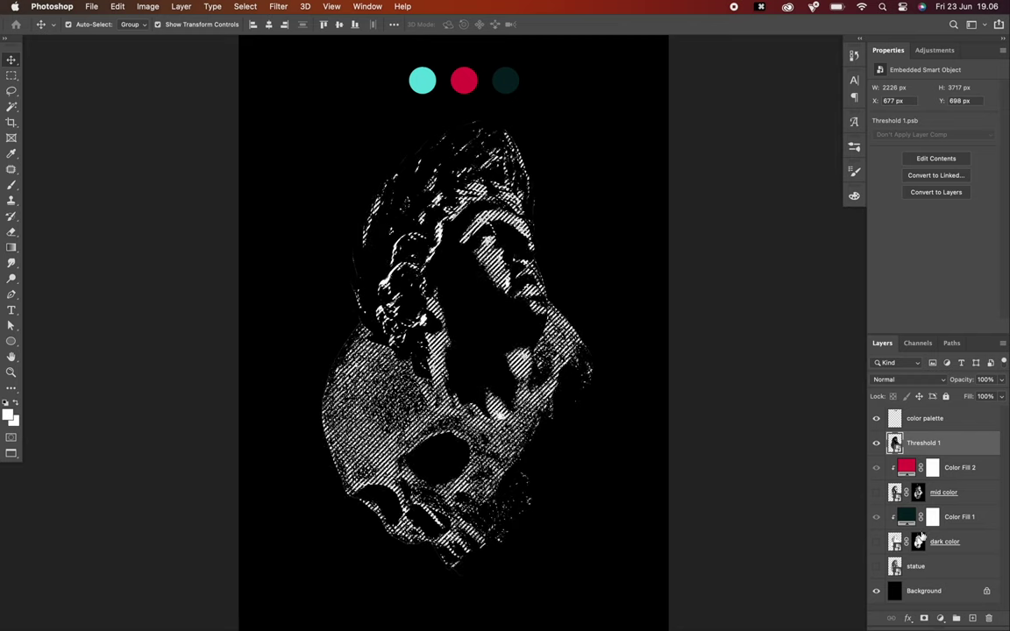
left_click(924, 619)
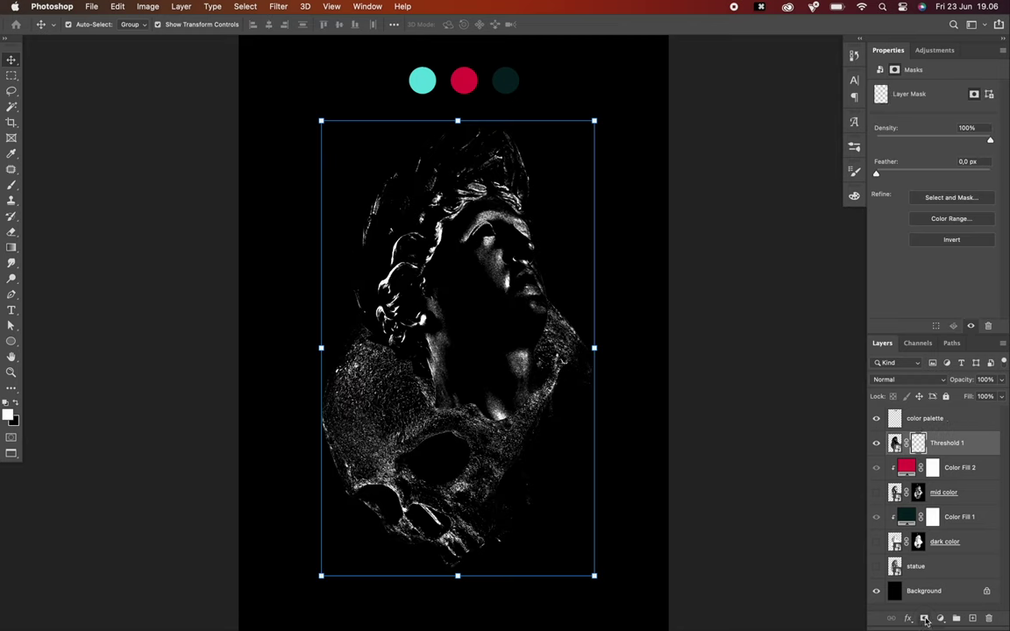
- Rename the masked highlight layer as light color
double_click(954, 444)
type("light_color")
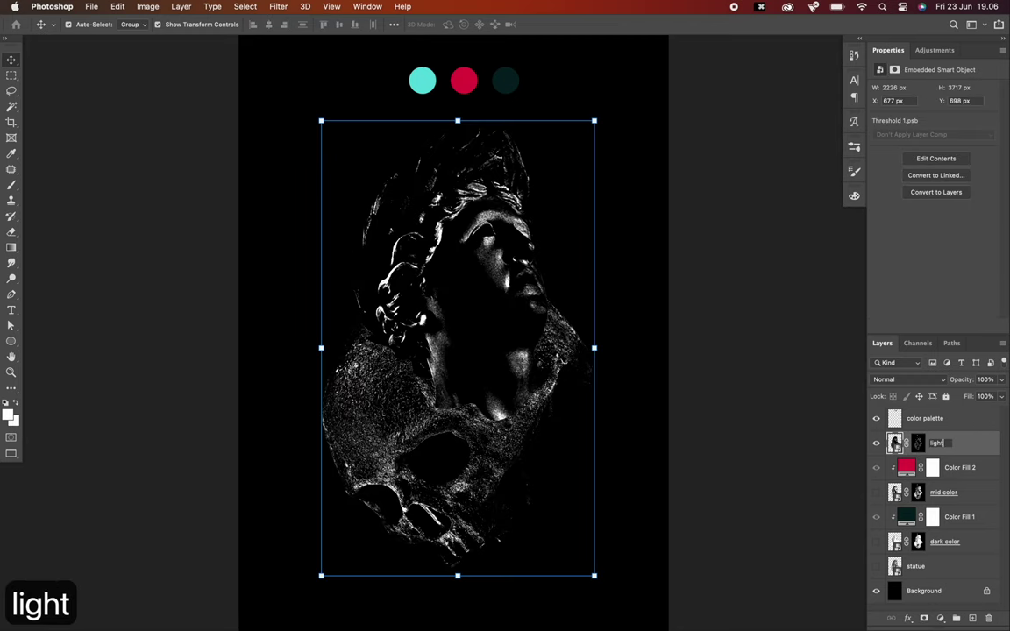
key("Return")
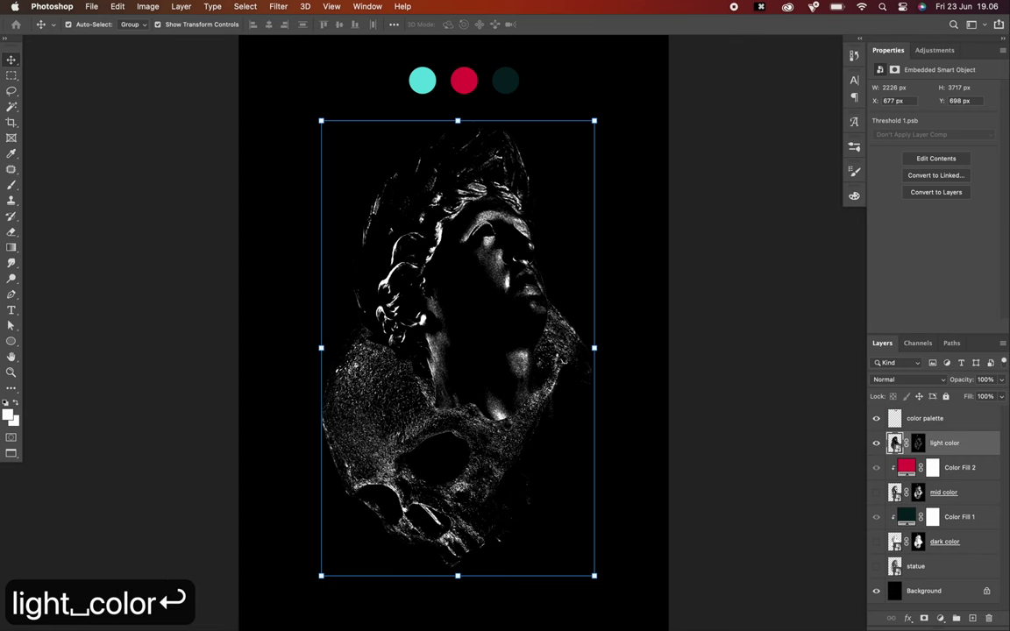
- Add a Solid Color fill in the palette's light turquoise (5bdee0) and clip it to the light color layer
left_click(940, 618)
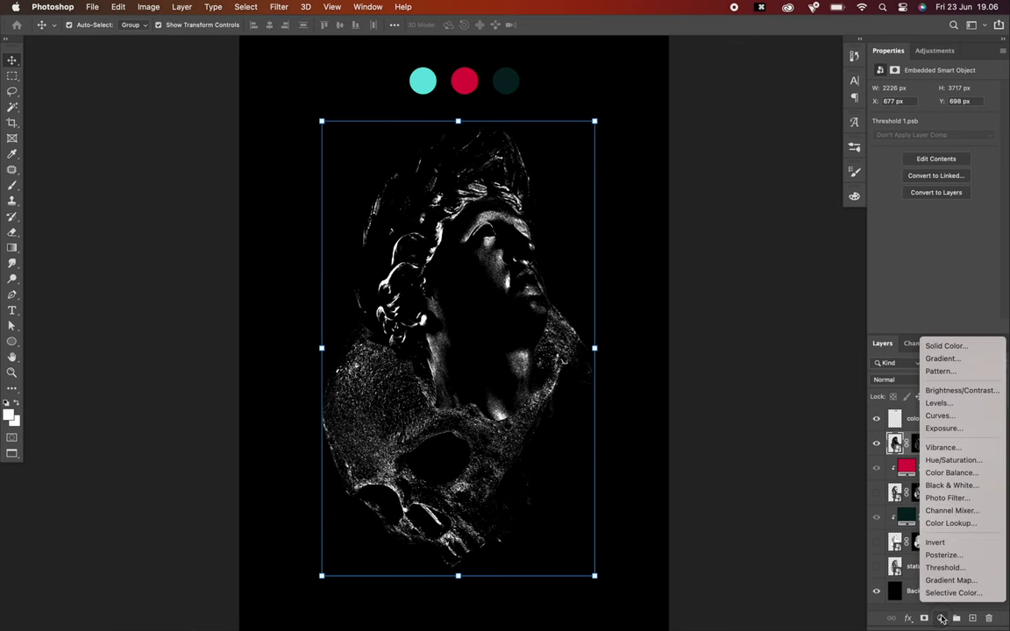
left_click(954, 346)
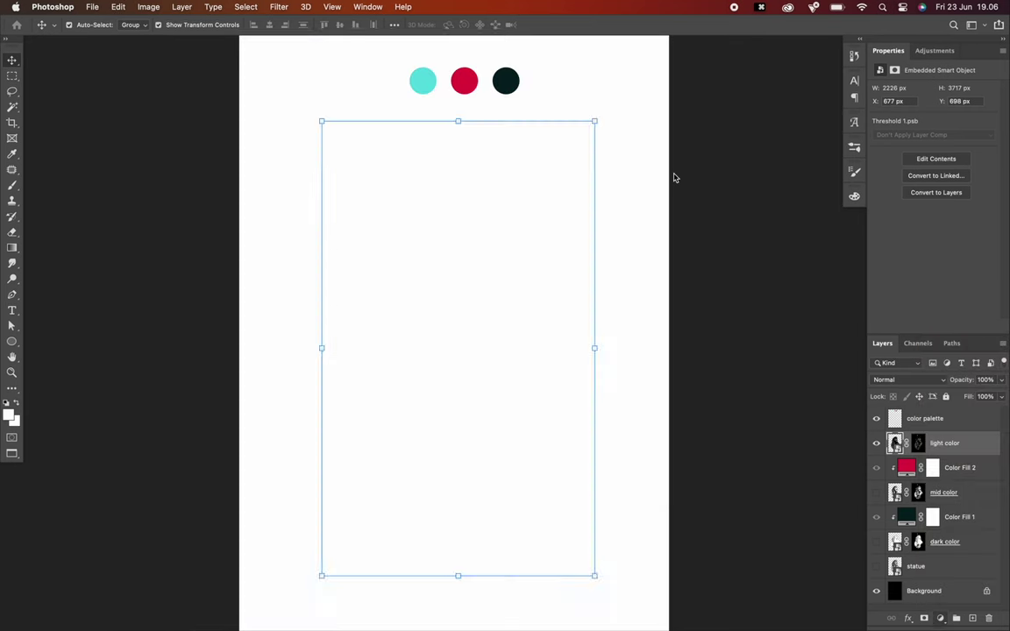
left_click(424, 79)
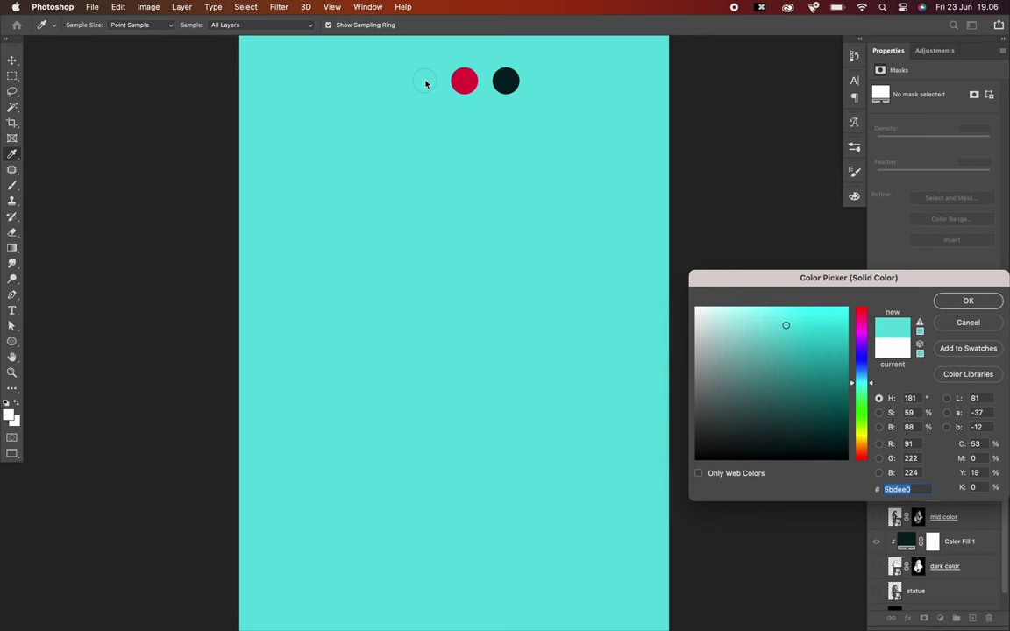
left_click(968, 300)
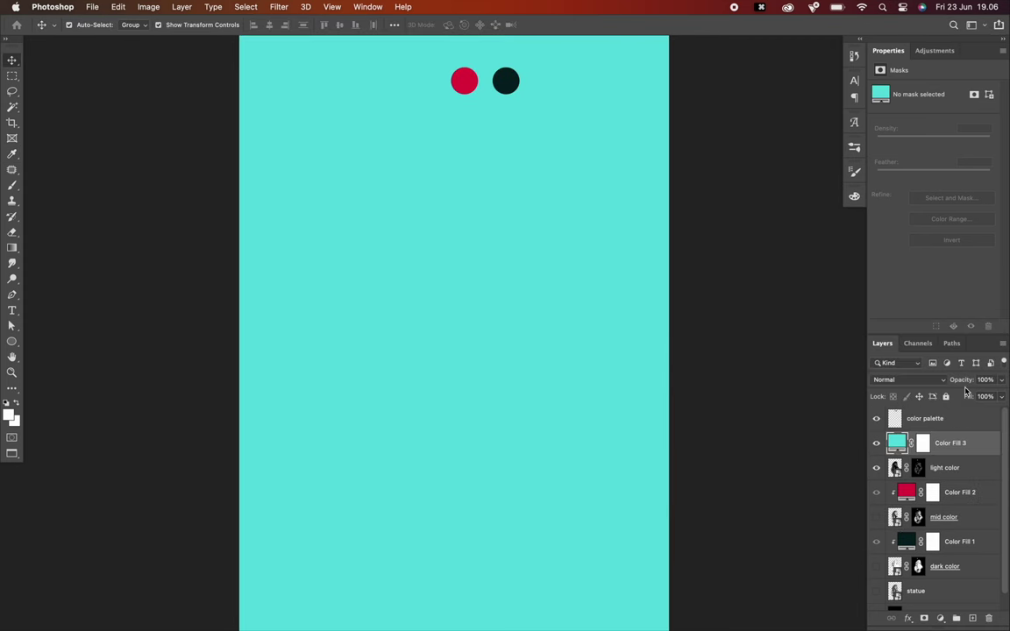
left_click(969, 452, "alt")
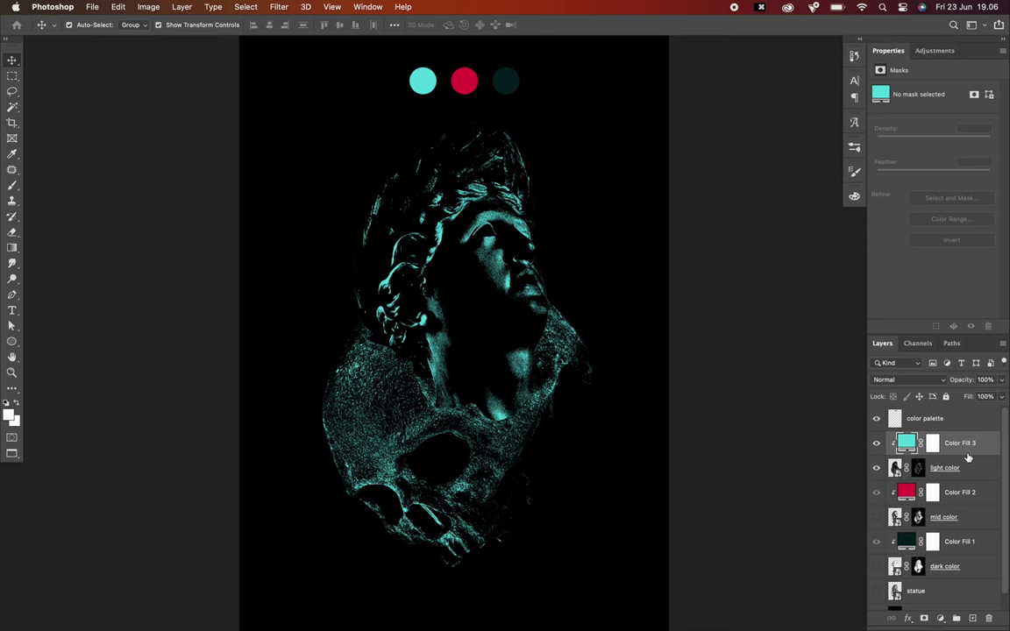
- Make the mid color and dark color layers visible again and inspect the combined three-color artwork
left_click(876, 517)
left_click(875, 566)
scroll(498, 393, "up", 2)
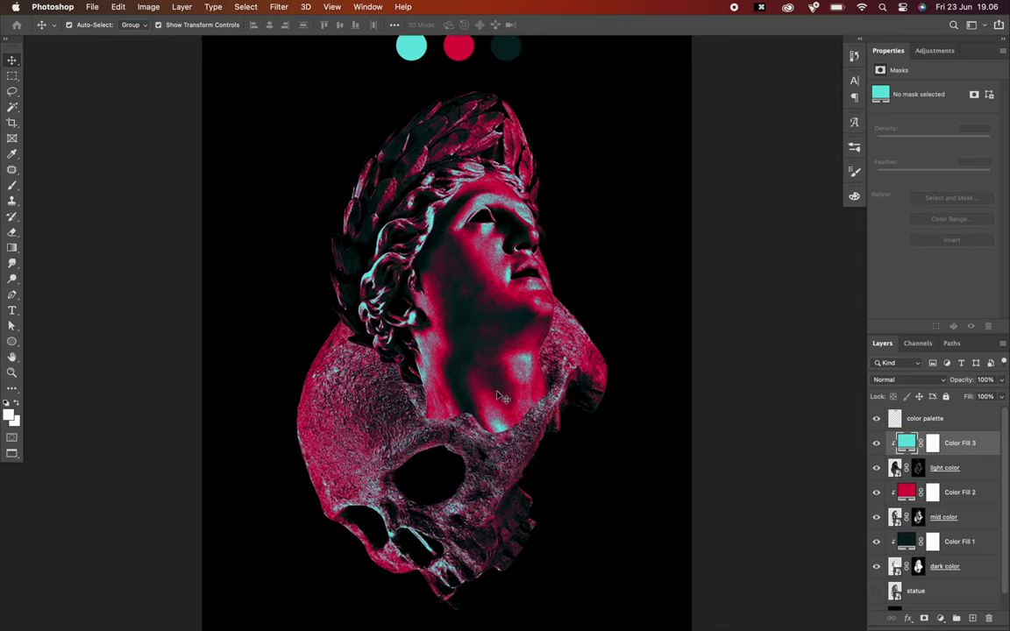
scroll(498, 393, "down", 2)
- Change the red of Color Fill 2 on the mid color layer to a slightly darker shade
double_click(905, 492)
left_click_drag(829, 343, 831, 365)
key("Return")
double_click(906, 542)
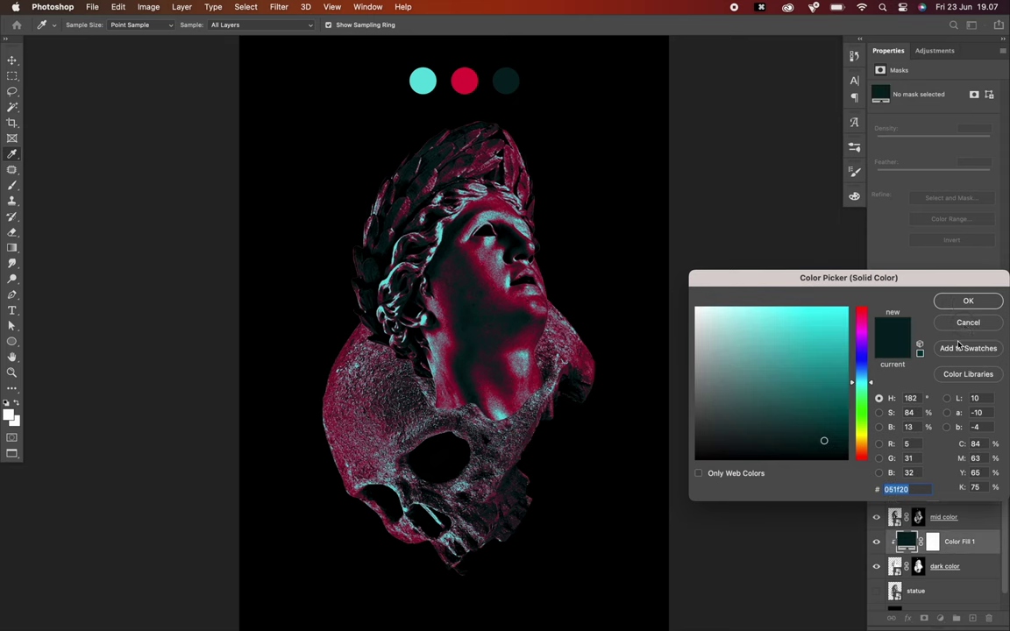
left_click(965, 324)
key("super+z")
left_click(699, 449, "super")
scroll(505, 263, "down", 2)
scroll(505, 211, "up", 3)
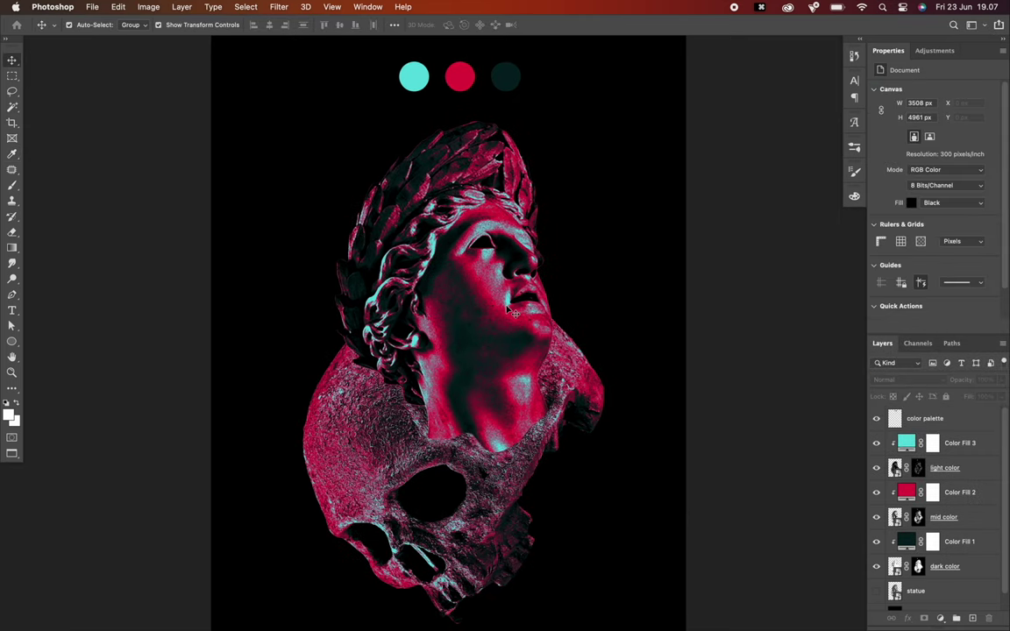
- Examine the light, mid and dark color layers by toggling their visibility with the Background hidden and shown
scroll(939, 541, "down", 2)
left_click(875, 598)
left_click(876, 451)
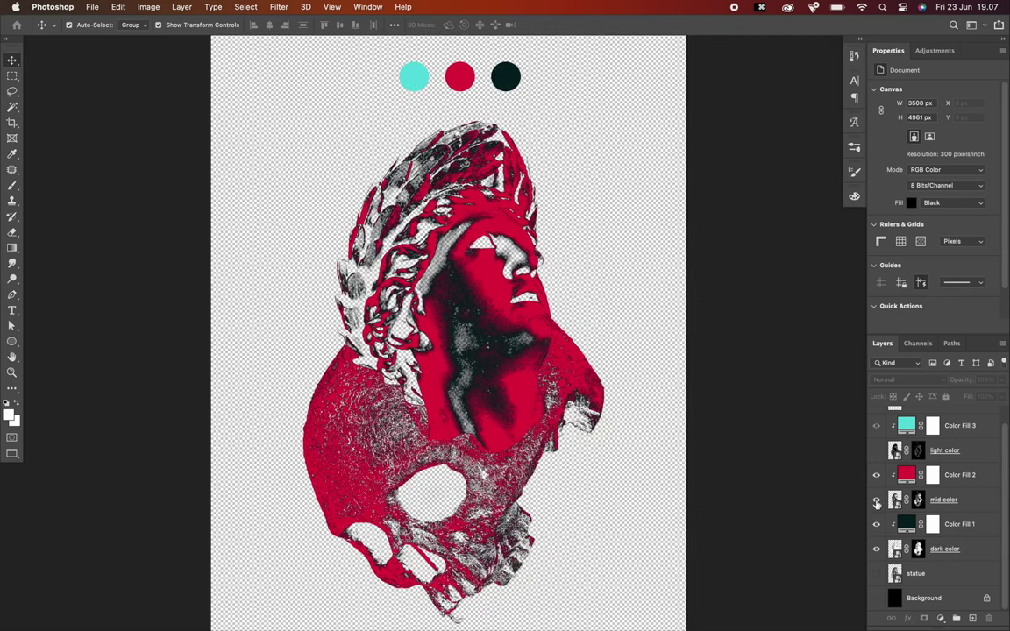
left_click(876, 499)
left_click(876, 549)
left_click(876, 548)
left_click(875, 500)
scroll(876, 490, "up", 1)
left_click(876, 466)
scroll(876, 526, "down", 1)
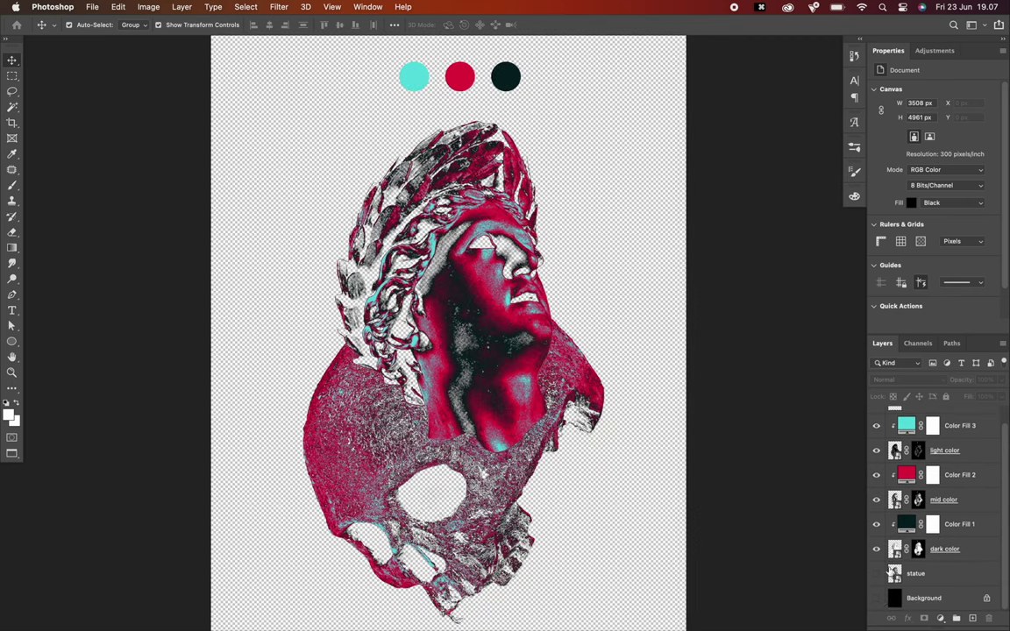
left_click(876, 597)
left_click(876, 450)
left_click(875, 499)
left_click(876, 549)
left_click_drag(875, 552, 876, 453)
- Add a layer directly above the Background, fill it with white, and make the statue layer visible
left_click(924, 597)
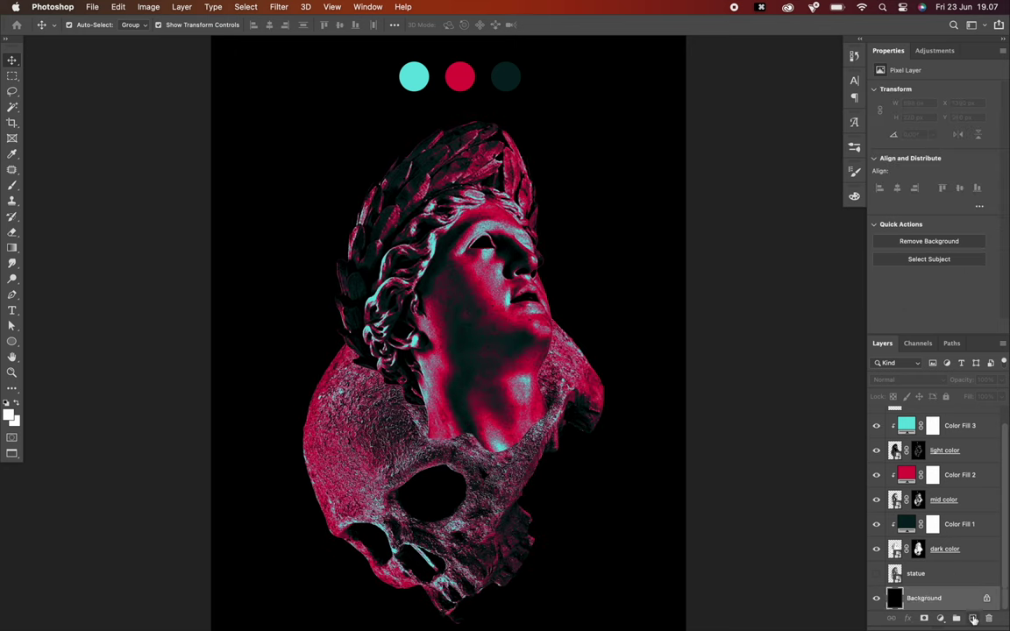
left_click(972, 618)
key("alt+BackSpace")
left_click(876, 574)
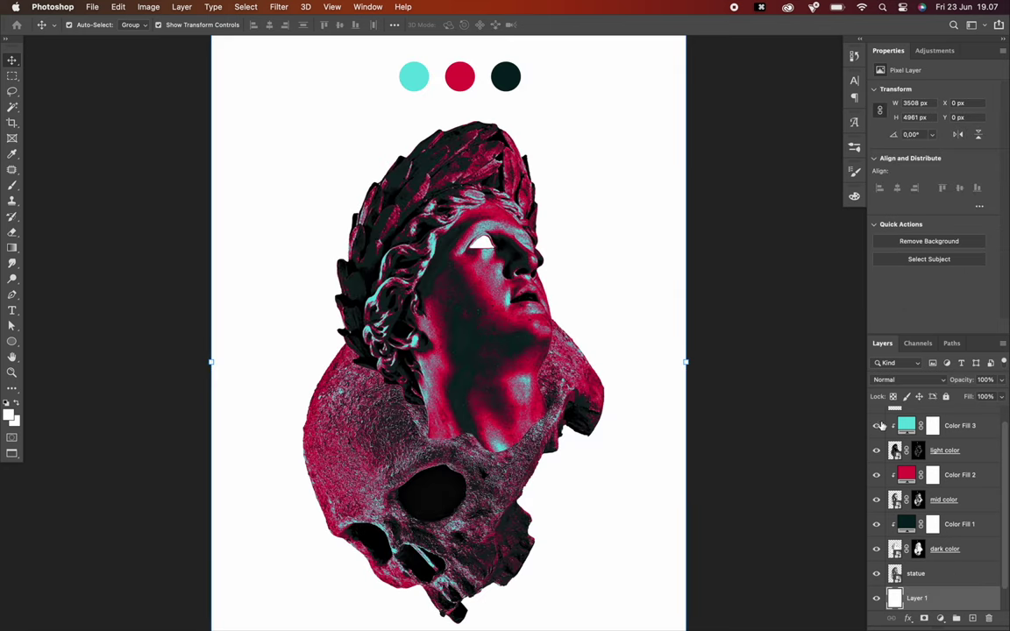
- Examine the artwork against white by toggling the light, mid and dark color layers and viewing the statue's face and neck up close
left_click(876, 450)
left_click(876, 500)
left_click(876, 549)
left_click(876, 549)
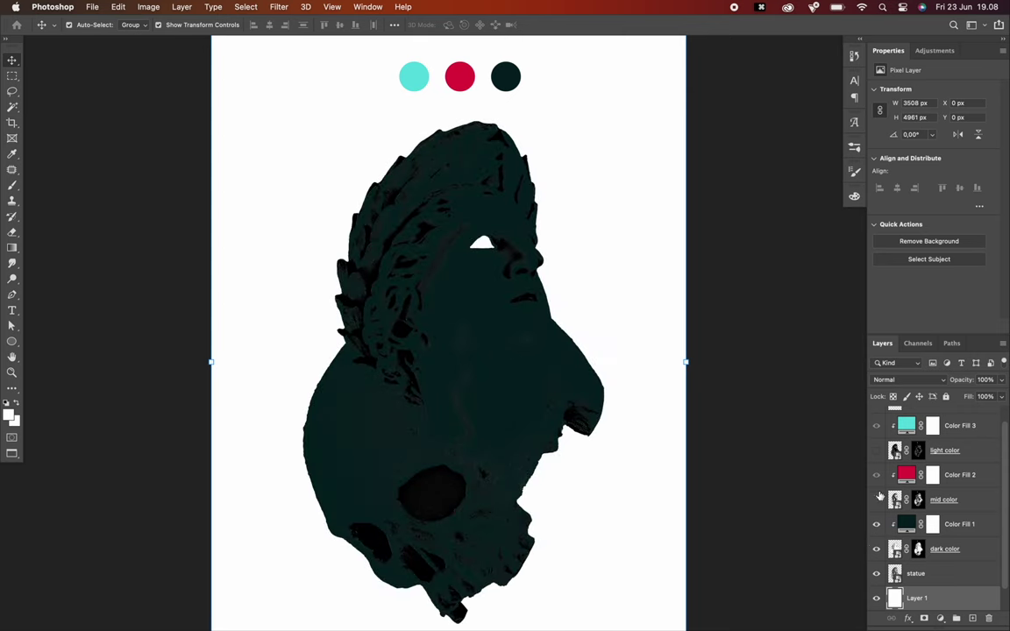
left_click(876, 498)
left_click(876, 451)
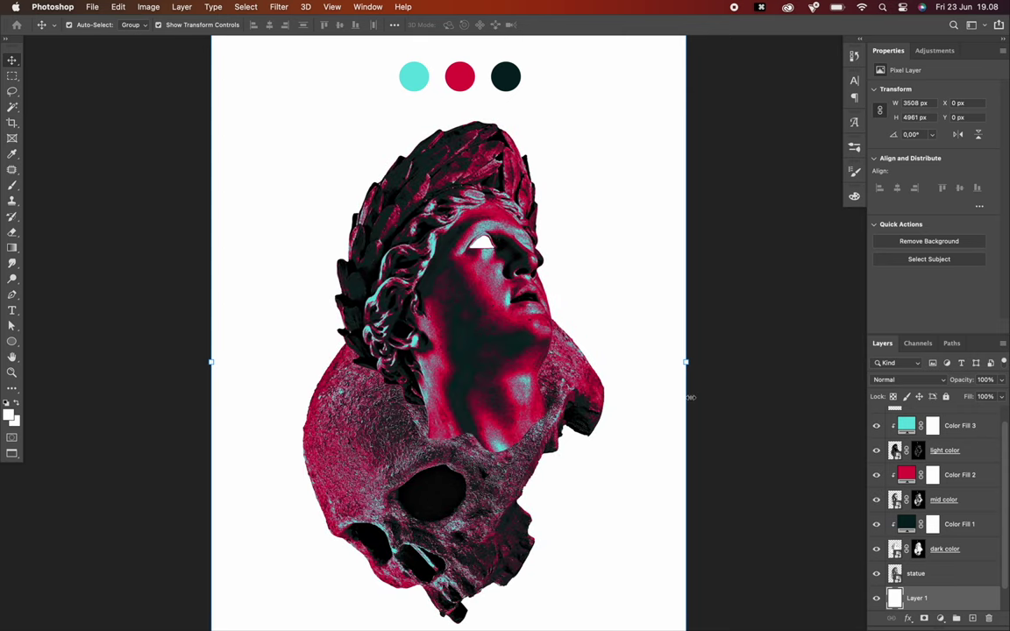
scroll(690, 397, "up", 10)
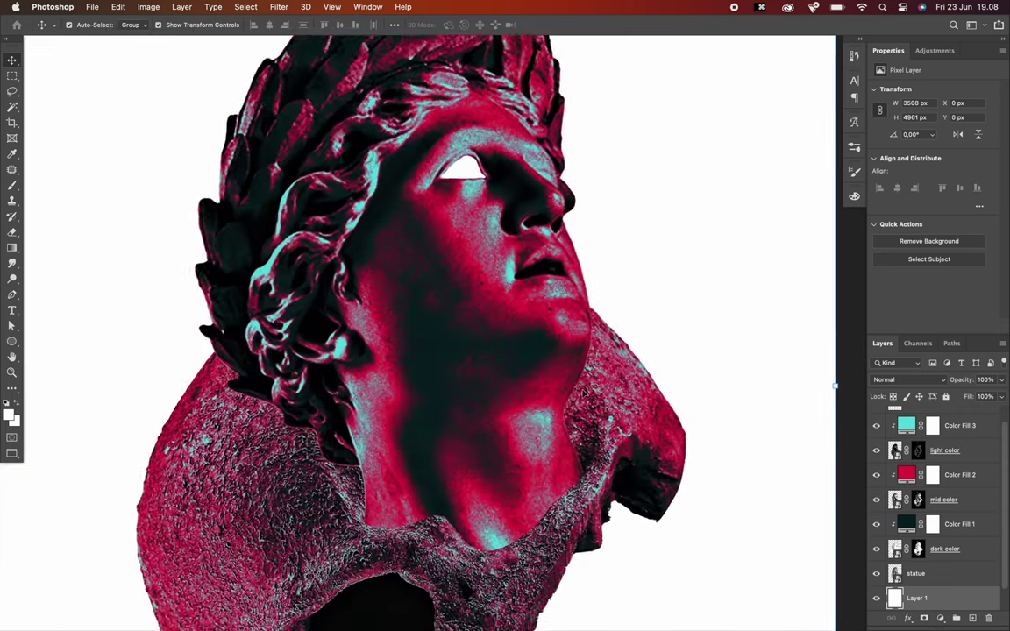
scroll(582, 394, "down", 15)
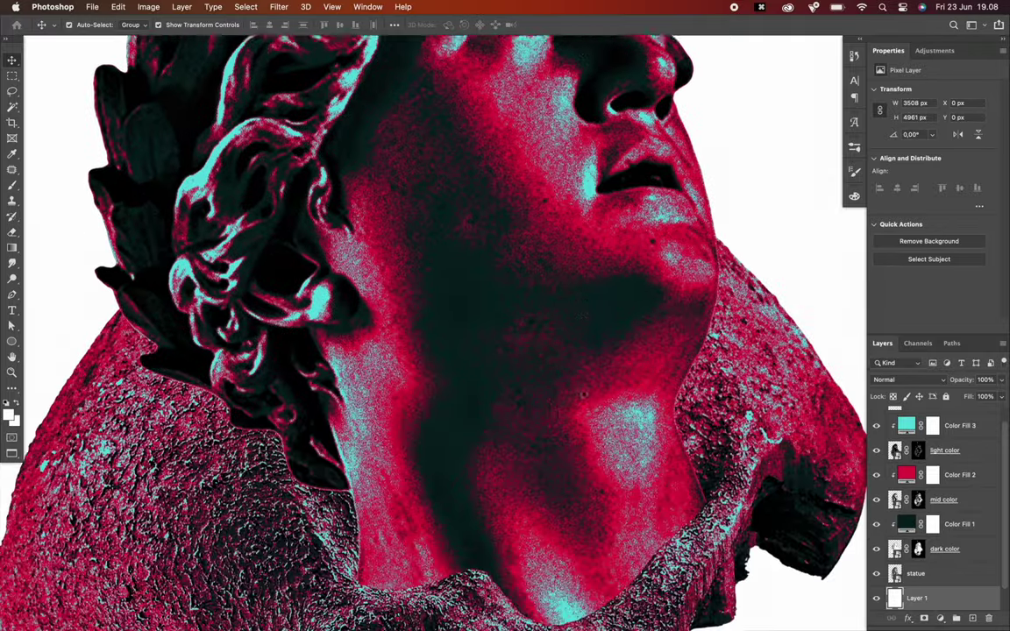
scroll(582, 394, "down", 10)
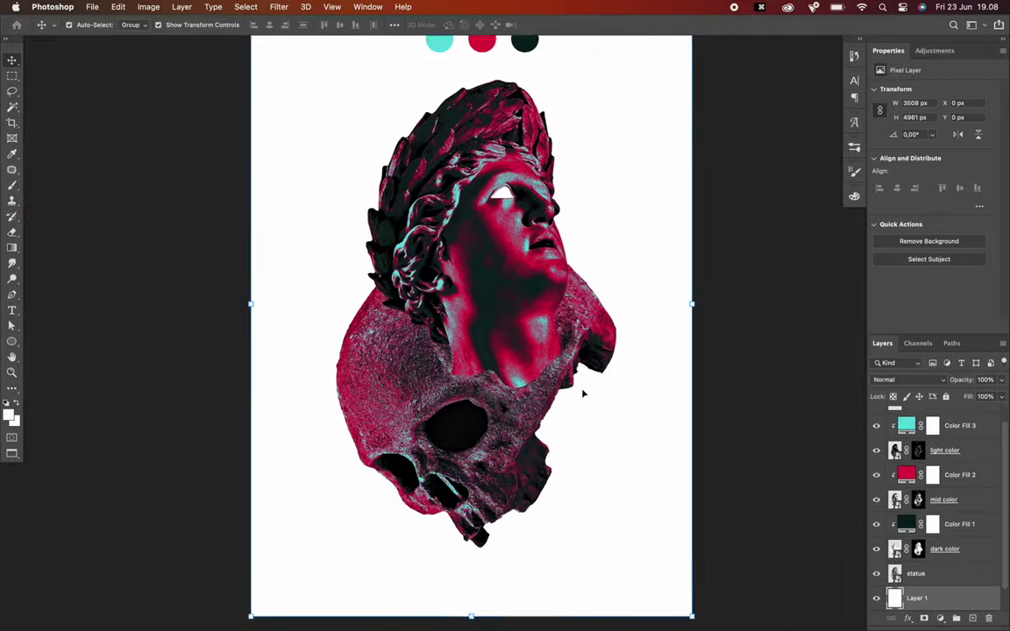
- Hide the white layer and the color palette, and group the layers from statue to Color Fill 3 as raw
left_click(876, 600)
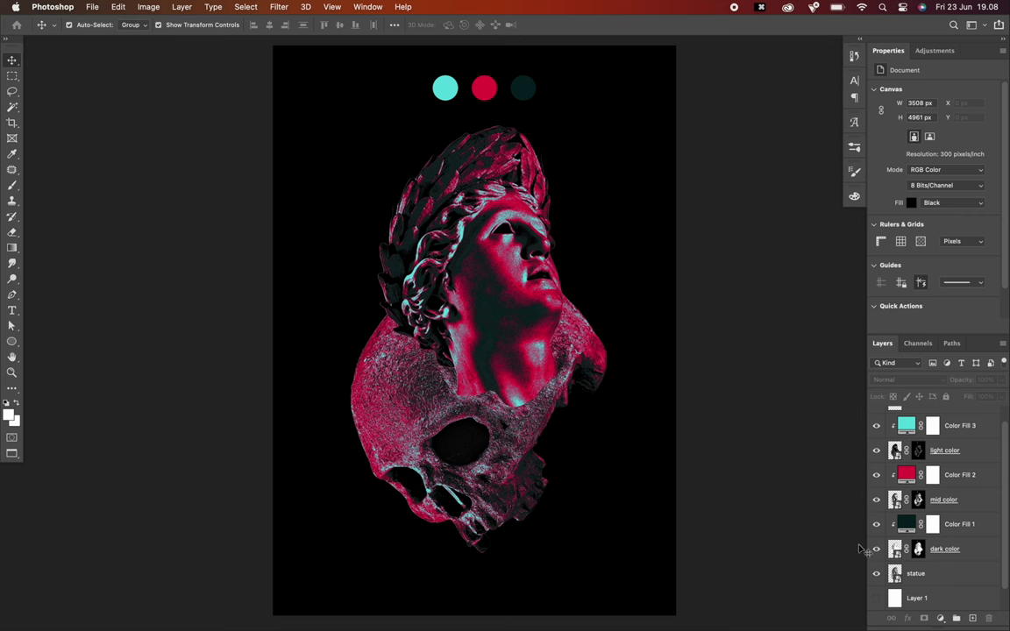
left_click(941, 579)
scroll(940, 580, "up", 2)
left_click(959, 443, "shift")
left_click(875, 418)
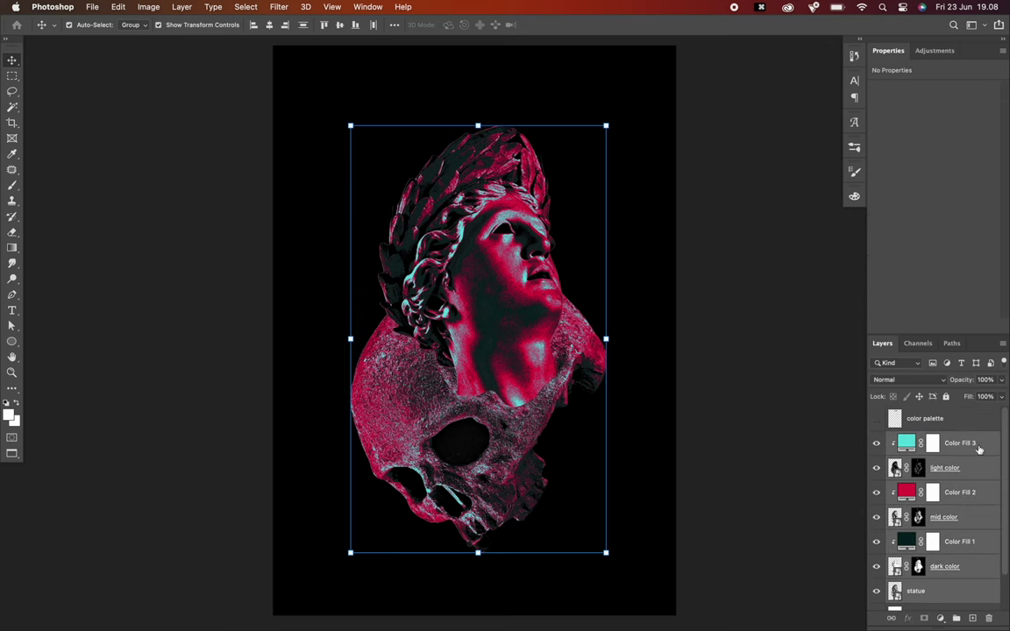
key("super+g")
double_click(917, 438)
type("raw")
key("Return")
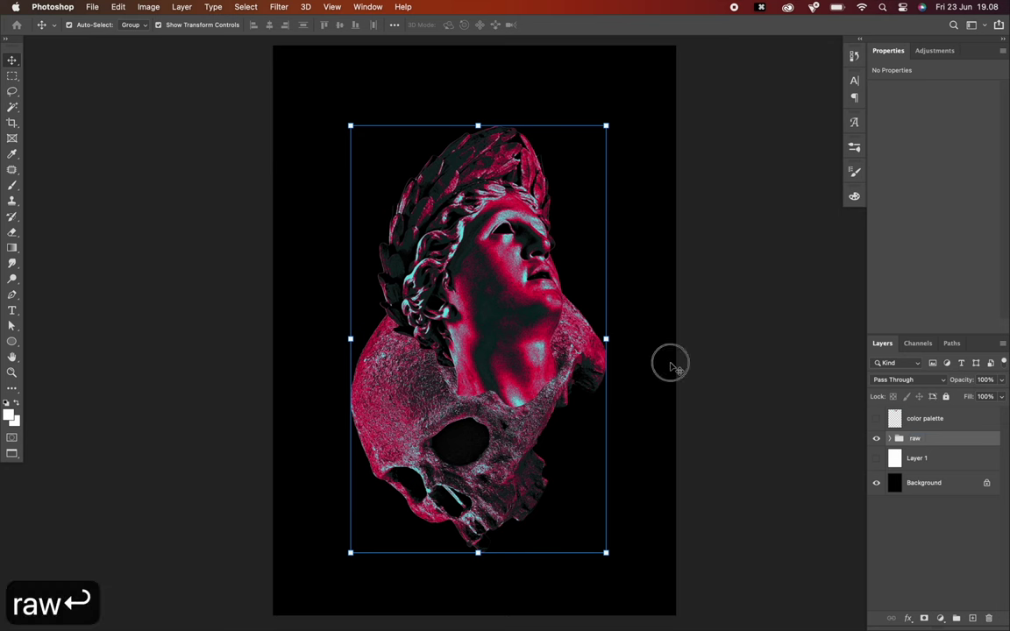
left_click(671, 366)
left_click(921, 440)
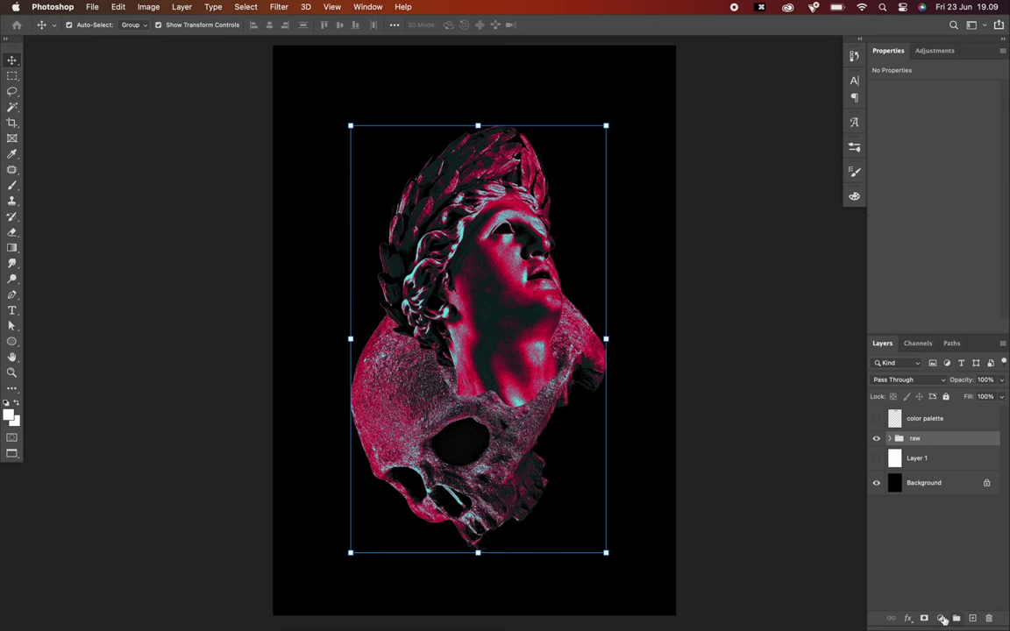
left_click(973, 620)
key("super+z")
left_click(940, 619)
left_click(854, 314)
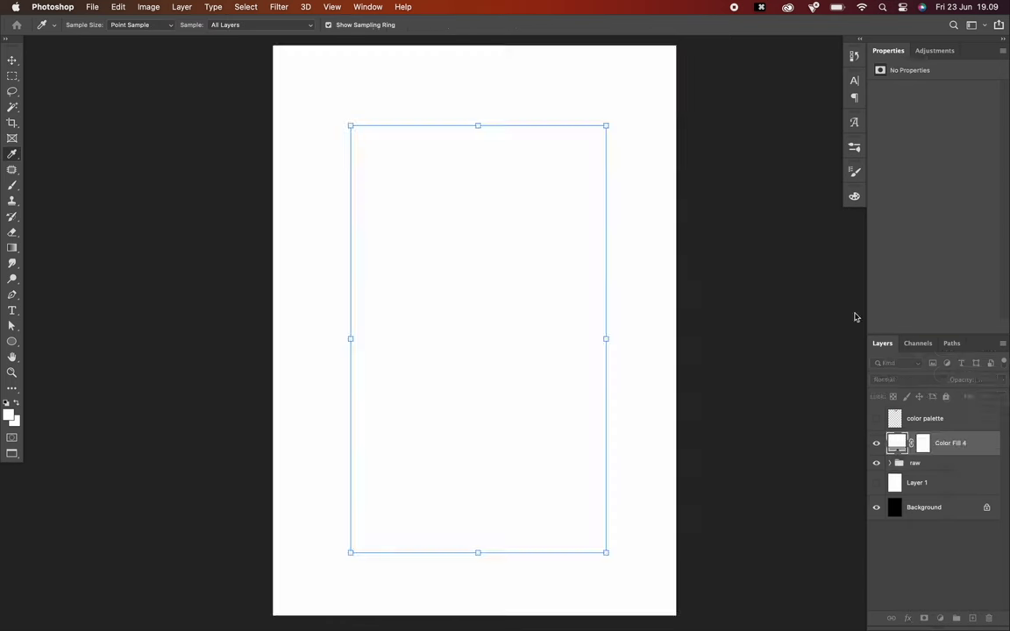
left_click(690, 467)
key("Return")
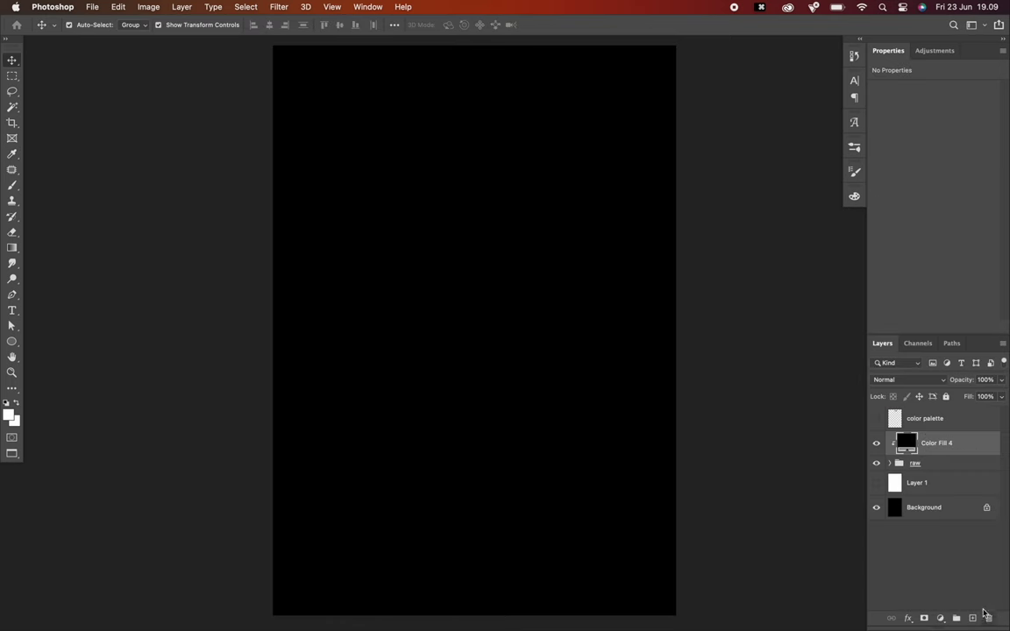
key("super+z")
left_click(933, 442)
key("super+z")
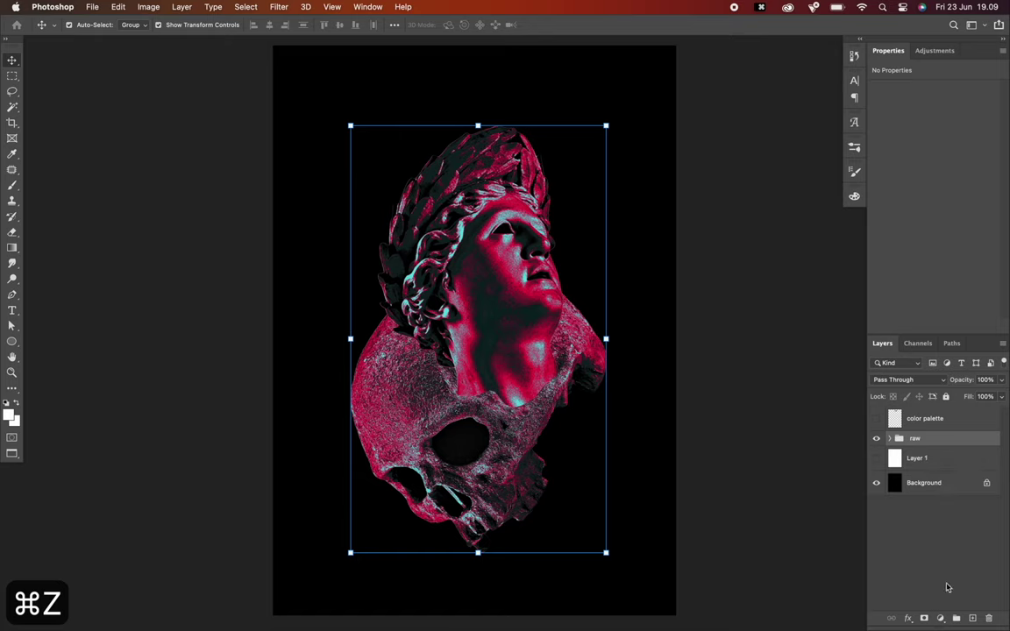
- Add a black Solid Color fill clipped to the raw group and invert its mask to black
left_click(939, 618)
left_click(976, 349)
key("Return")
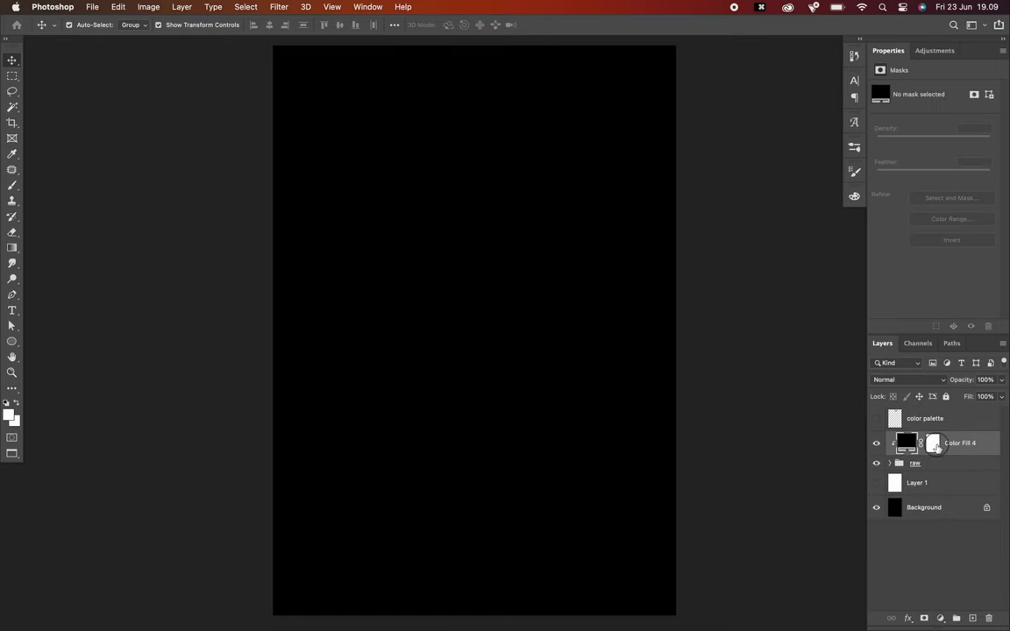
key("super+i")
- Set up the Eraser with a Soft Round brush, 24% flow and a size of about 300 px
key("e")
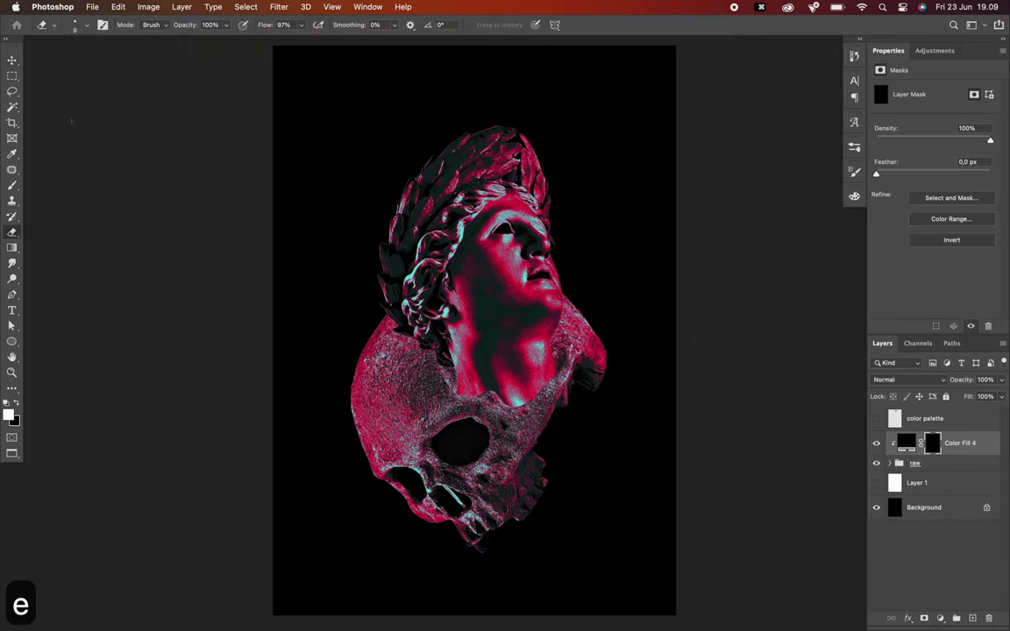
left_click(72, 25)
left_click(70, 167)
left_click_drag(266, 26, 214, 33)
scroll(468, 356, "up", 3)
key("bracketright")
key("bracketright")
key("bracketright")
key("bracketright")
key("bracketright")
key("bracketright")
key("bracketright")
key("bracketright")
key("bracketright")
key("bracketright")
key("bracketright")
key("bracketright")
key("bracketright")
key("bracketright")
key("bracketright")
key("bracketright")
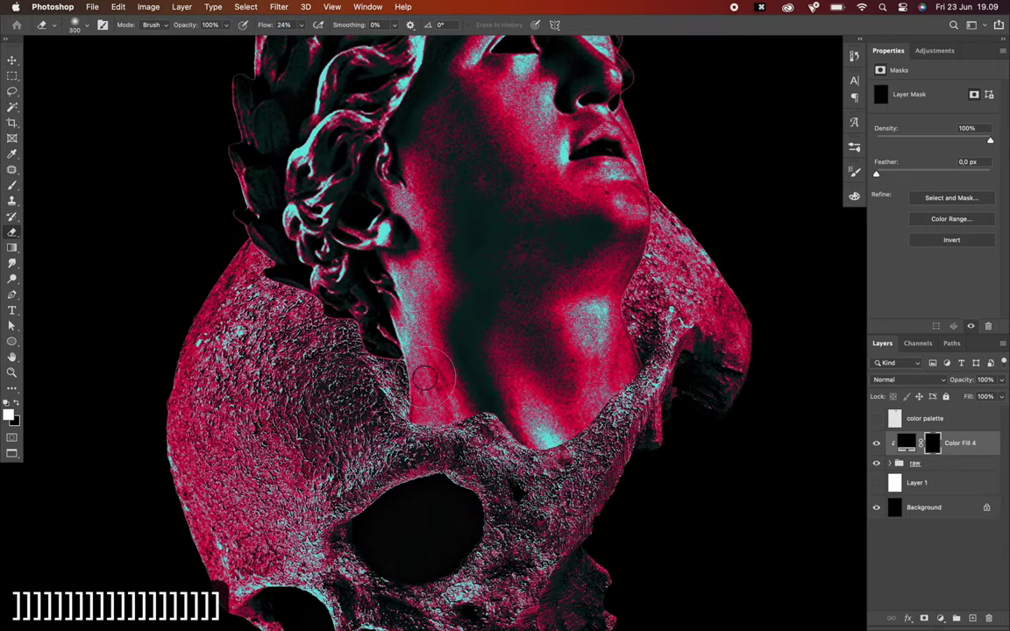
- Paint a soft black shadow on the fill's mask around the base of the neck where it meets the skull
key("x")
key("bracketleft")
key("bracketleft")
key("bracketleft")
key("bracketleft")
key("bracketleft")
mouse_move(377, 364)
left_mouse_down()
mouse_move(469, 406)
mouse_move(564, 340)
mouse_move(583, 289)
left_mouse_up()
key("bracketright")
key("bracketright")
key("bracketright")
key("bracketright")
mouse_move(633, 211)
left_mouse_down()
mouse_move(654, 185)
mouse_move(491, 412)
mouse_move(565, 445)
mouse_move(316, 304)
mouse_move(431, 408)
mouse_move(557, 416)
left_mouse_up()
key("bracketright")
key("bracketright")
key("bracketright")
key("super+minus")
key("bracketright")
key("bracketright")
left_click_drag(412, 382, 585, 323)
key("bracketleft")
key("bracketleft")
key("bracketleft")
key("bracketleft")
key("bracketleft")
- Brush the excess shadow off the neck and skull by painting black on the Color Fill 4 mask
key("x")
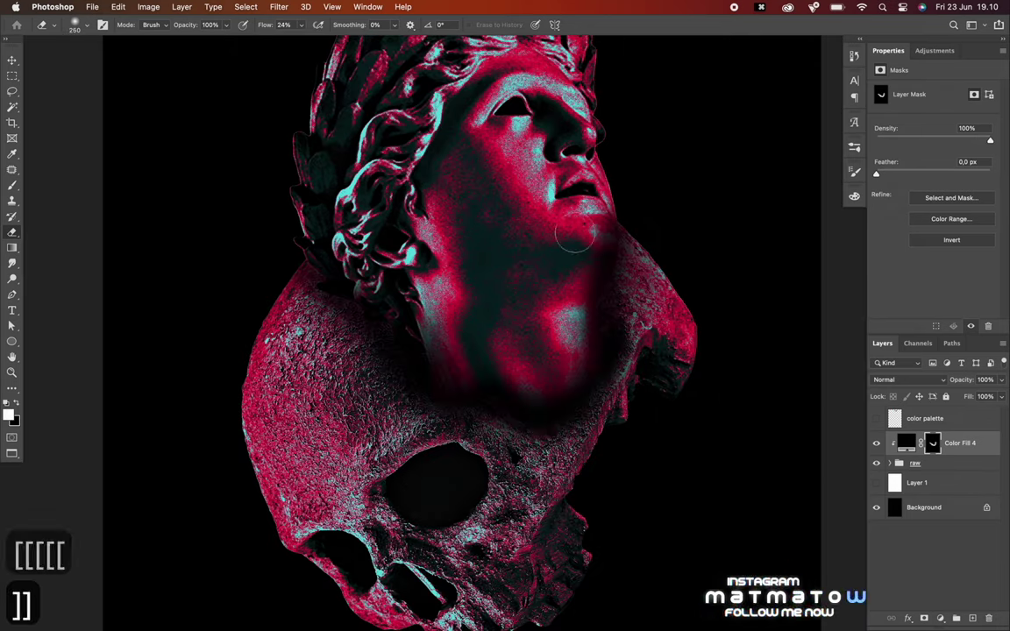
left_click_drag(644, 342, 394, 398)
left_click_drag(453, 414, 557, 412)
key("bracketright")
key("bracketright")
key("bracketright")
key("bracketright")
left_click_drag(557, 368, 418, 345)
- Set the Eraser flow to 17% and rework the soft shadow along the neck's lower edge
key("shift+1")
key("shift+7")
key("x")
key("bracketleft")
key("bracketleft")
key("bracketleft")
key("bracketleft")
key("bracketleft")
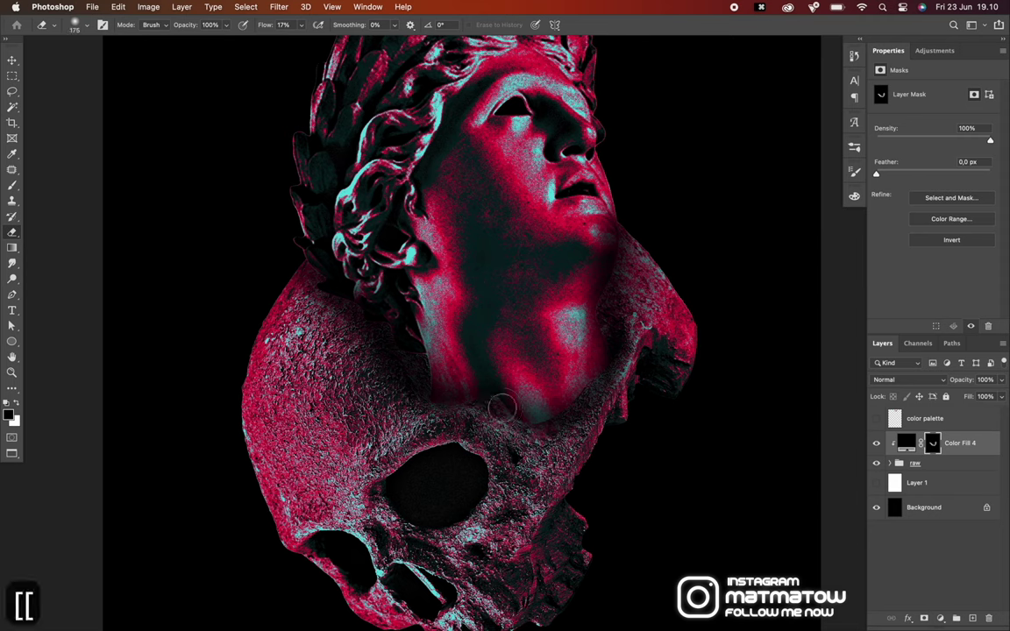
left_click_drag(500, 410, 606, 342)
key("bracketright")
key("bracketright")
key("bracketright")
key("super+z")
key("x")
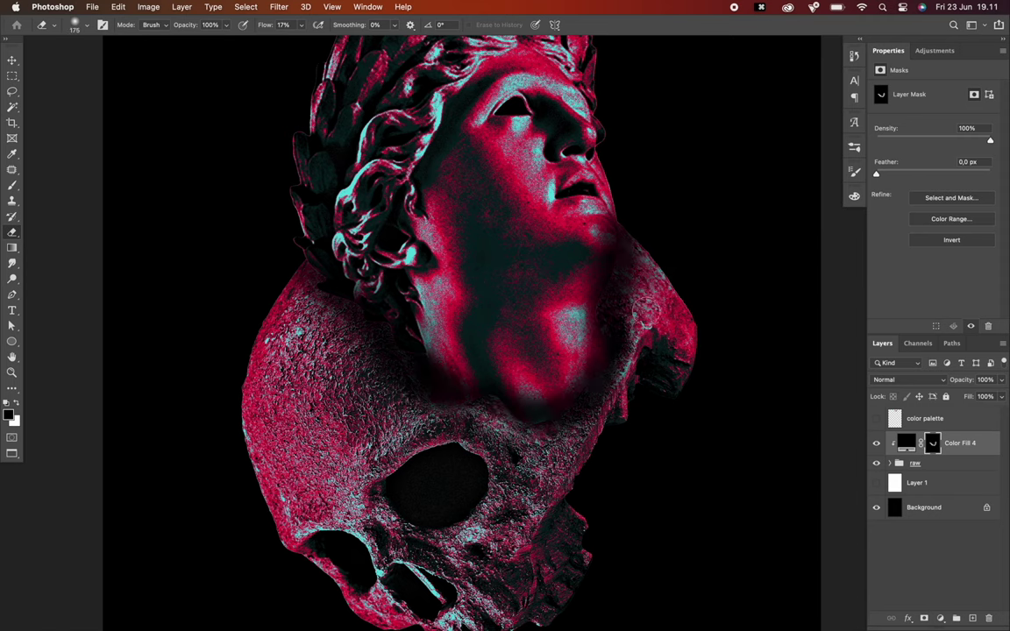
key("bracketleft")
key("bracketleft")
key("bracketleft")
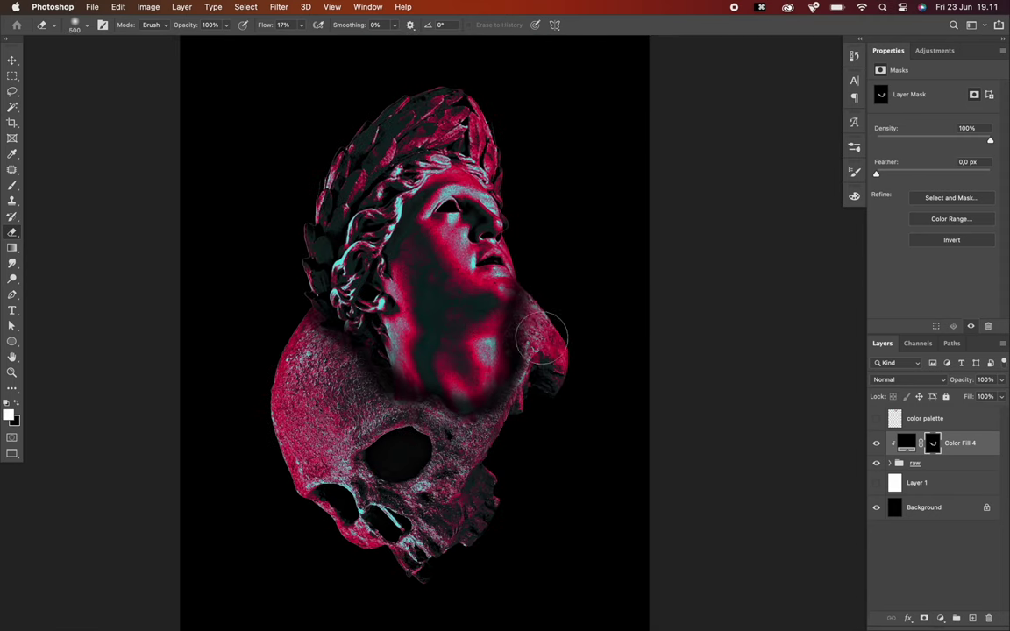
- Lower the black shadow layer's Fill to 86% and reduce the Eraser size to 200 px
left_click_drag(971, 398, 963, 402)
key("bracketleft")
key("bracketleft")
key("bracketleft")
key("bracketleft")
key("bracketleft")
key("bracketleft")
key("bracketleft")
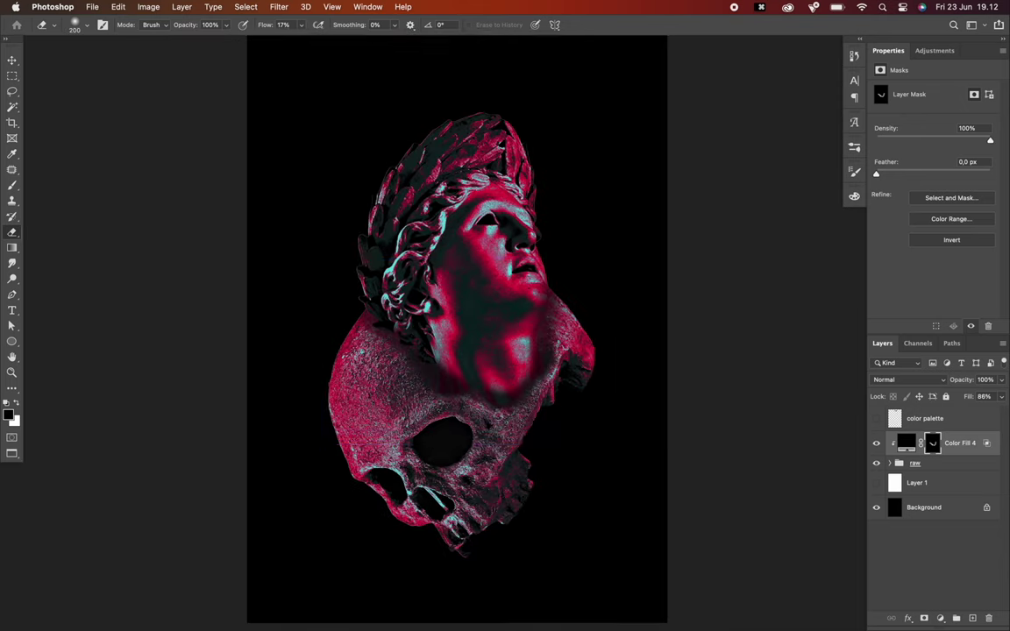
- Add a Solid Color fill in the palette's light turquoise above the shadow layer, clipped to the raw group with a black mask
key("v")
left_click(940, 618)
left_click(944, 347)
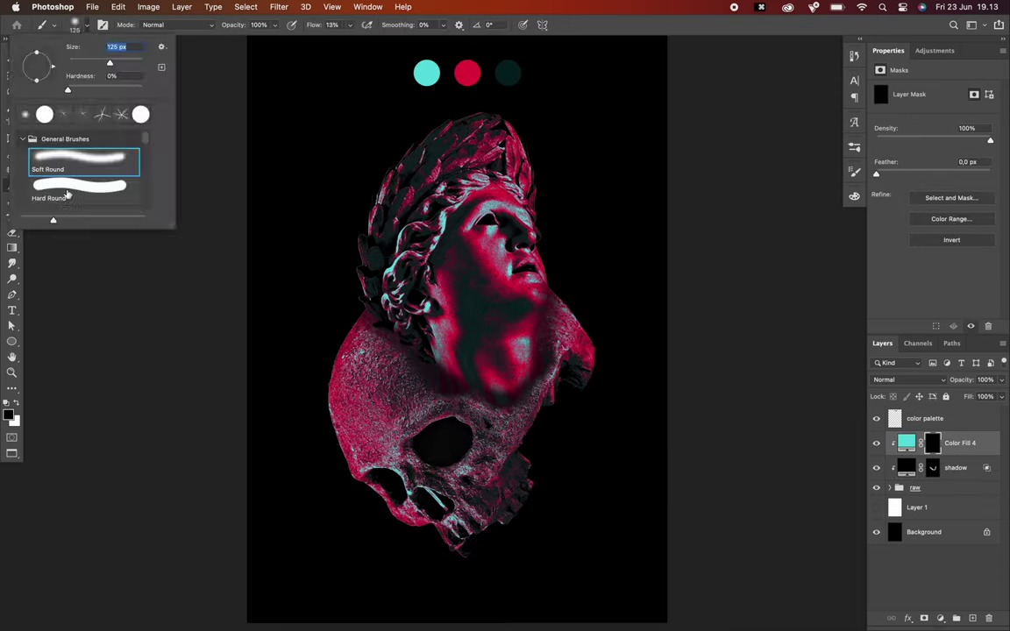
key("x")
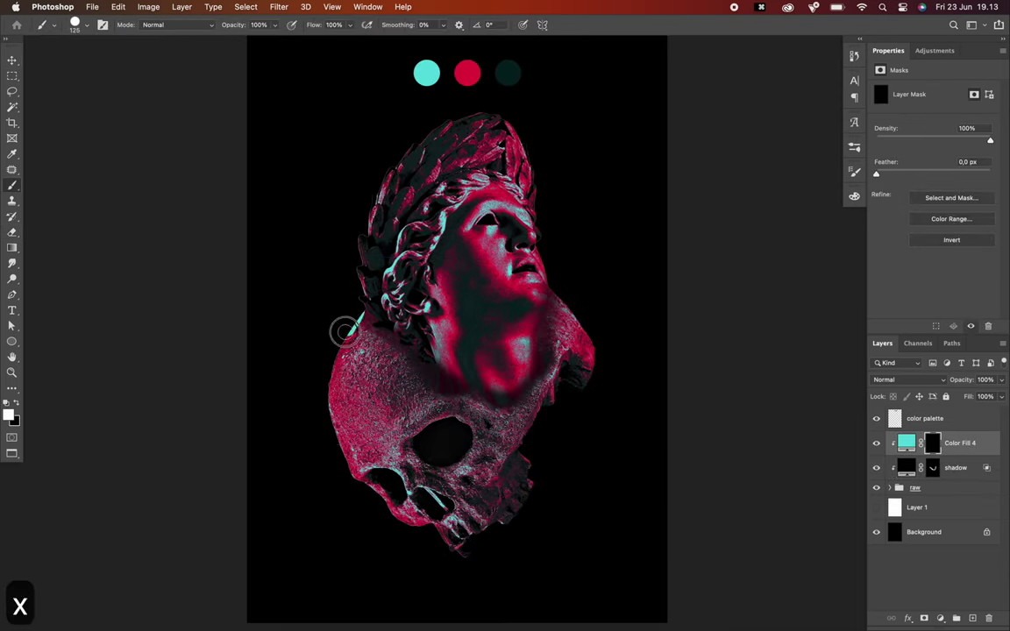
- Paint a thin turquoise rim light along the skull's left and lower edges with a hard round brush
scroll(342, 331, "up", 4)
left_click_drag(383, 226, 362, 290)
scroll(367, 493, "down", 4)
left_click_drag(455, 439, 526, 482)
key("super+z")
left_click_drag(524, 403, 579, 463)
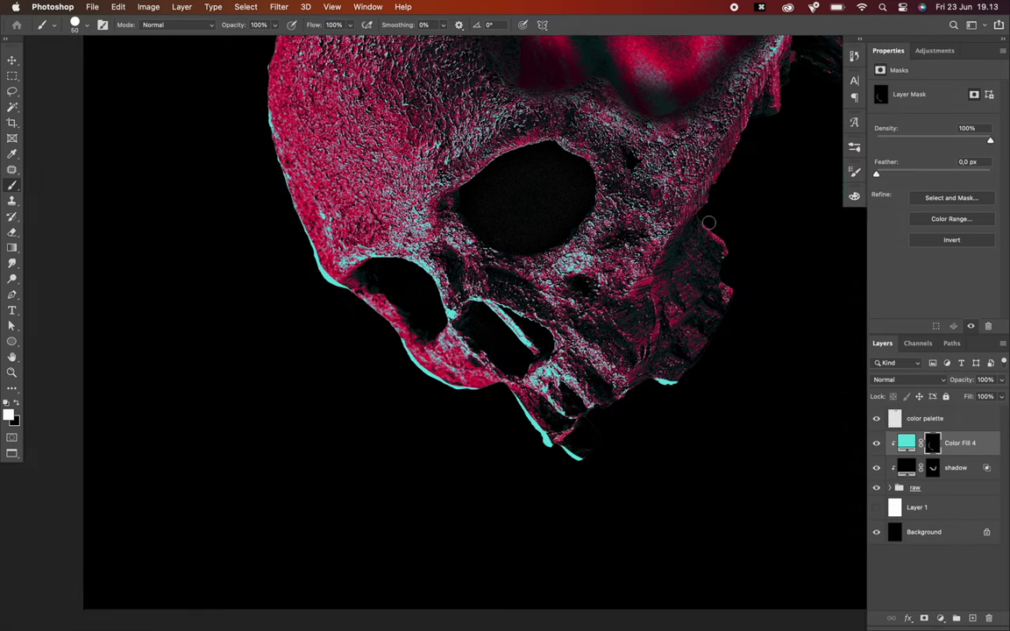
- Extend the turquoise rim light along the skull's jaw and outer edges on the mask with the 50 px brush
scroll(710, 226, "up", 4)
key("super+z")
mouse_move(642, 300)
left_mouse_down()
mouse_move(731, 274)
mouse_move(691, 284)
mouse_move(685, 236)
left_mouse_up()
scroll(658, 303, "up", 3)
scroll(503, 348, "down", 3)
scroll(405, 312, "up", 2)
left_click_drag(241, 384, 235, 335)
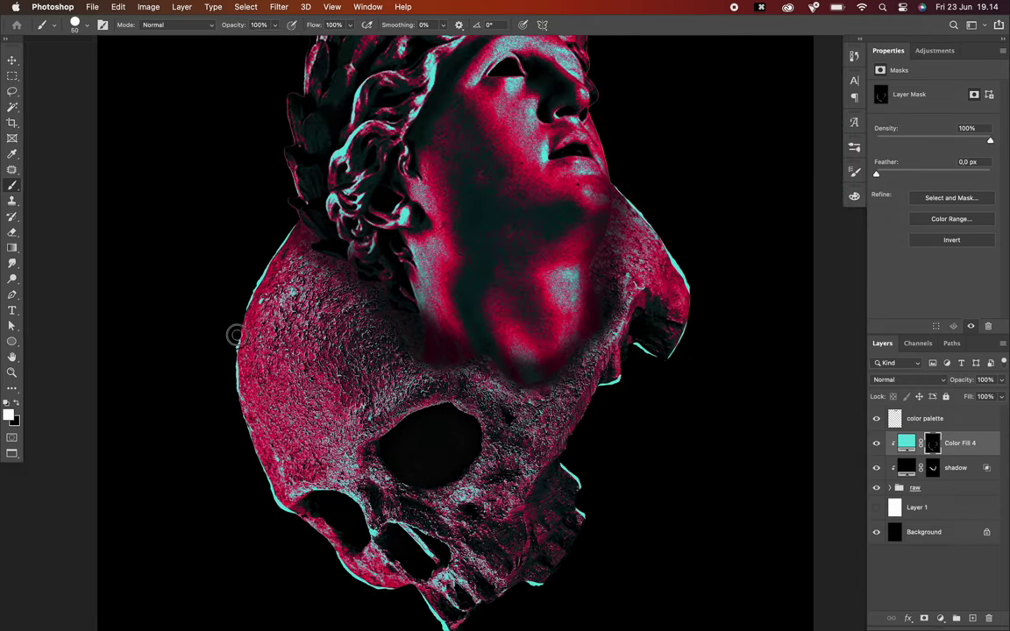
- Paint the rim light along the statue's face profile and laurel wreath, reducing the brush to 30 px
scroll(246, 443, "up", 3)
left_click_drag(508, 383, 491, 228)
scroll(492, 228, "up", 4)
key("bracketleft")
key("bracketleft")
left_click_drag(469, 284, 443, 172)
key("super+z")
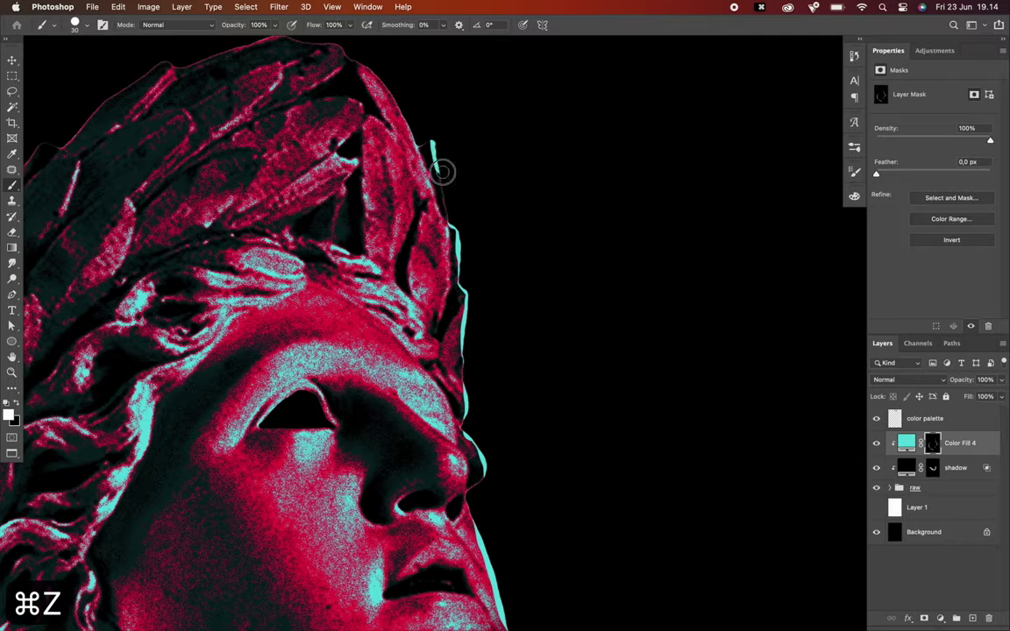
scroll(444, 171, "up", 2)
left_click_drag(456, 229, 262, 142)
scroll(261, 141, "down", 5)
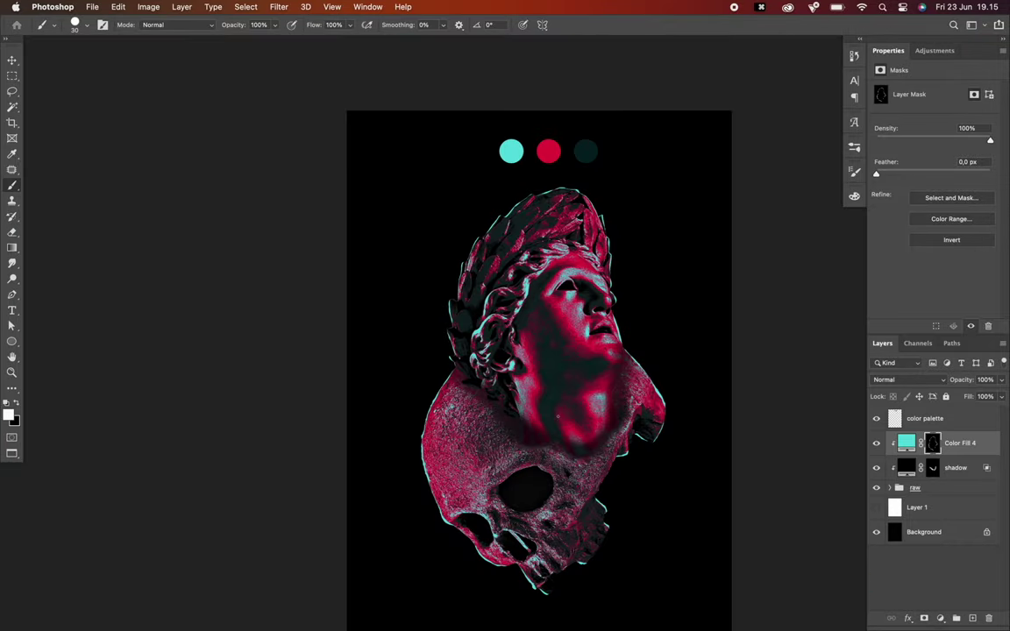
- Set the turquoise rim-light fill layer to Hard Light and rename it highlight
left_click(907, 379)
left_click(899, 561)
double_click(961, 443)
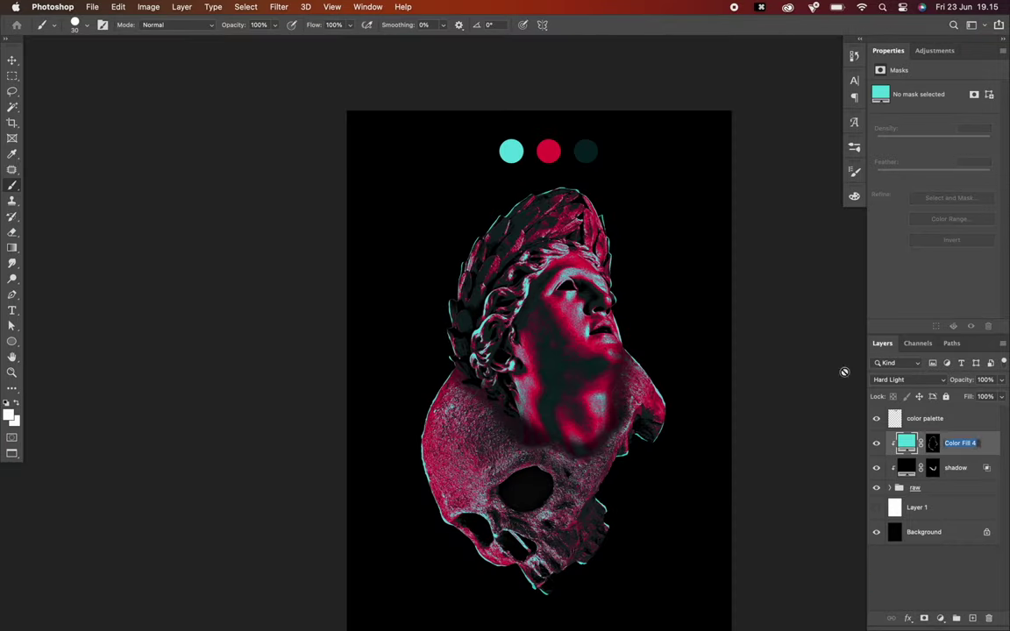
type("highlight")
key("Return")
- Adjust the highlight layer's advanced blending in its layer style
double_click(985, 444)
left_click_drag(692, 235, 871, 242)
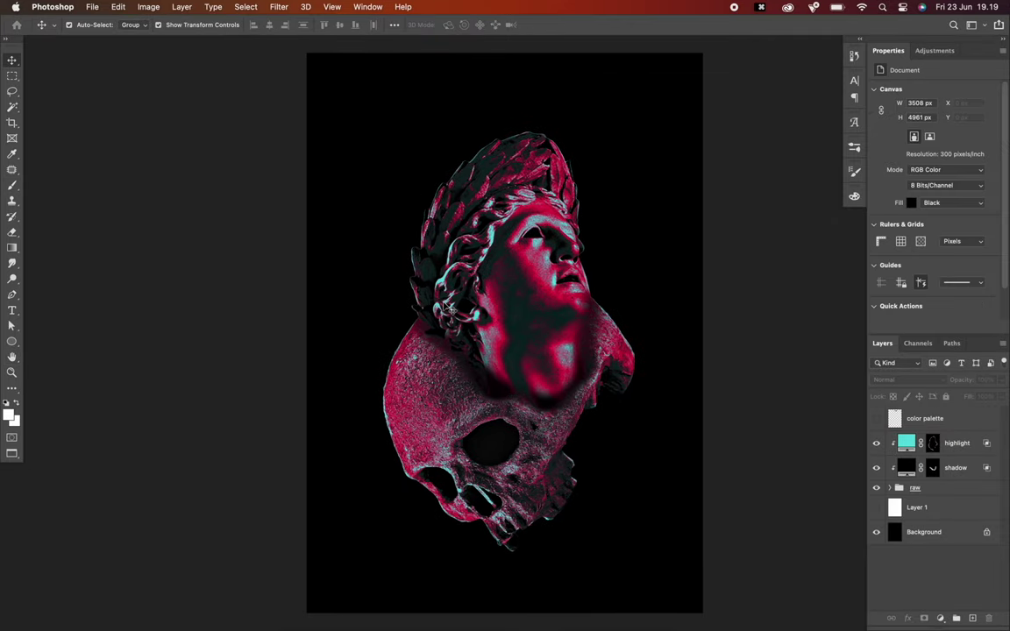
- Add the white text ALC in Cochin Regular and enlarge it to about 110 pt across the lower neck
key("t")
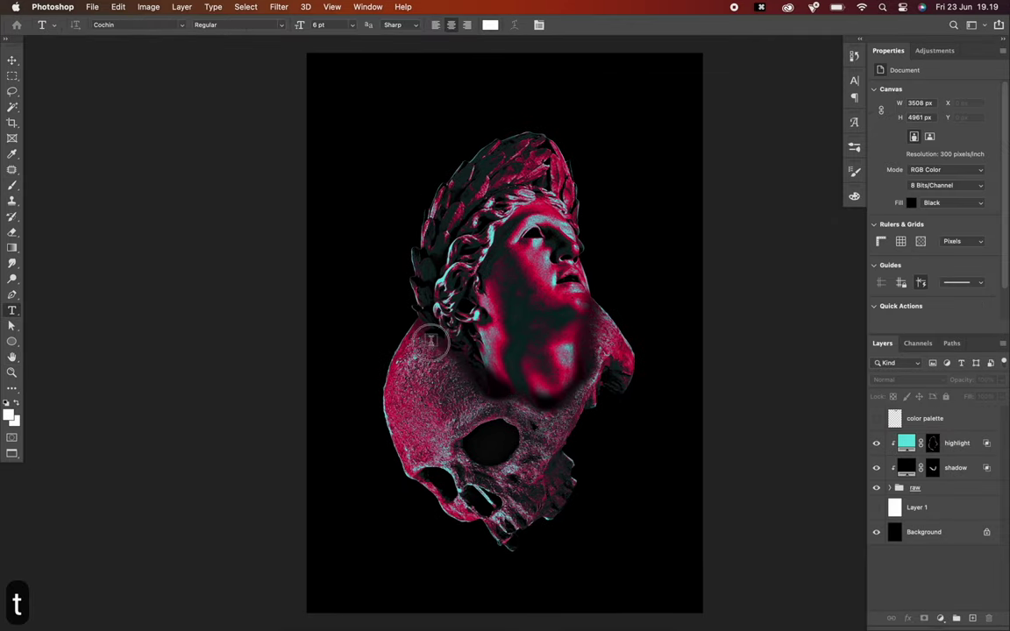
left_click(431, 342)
type("a")
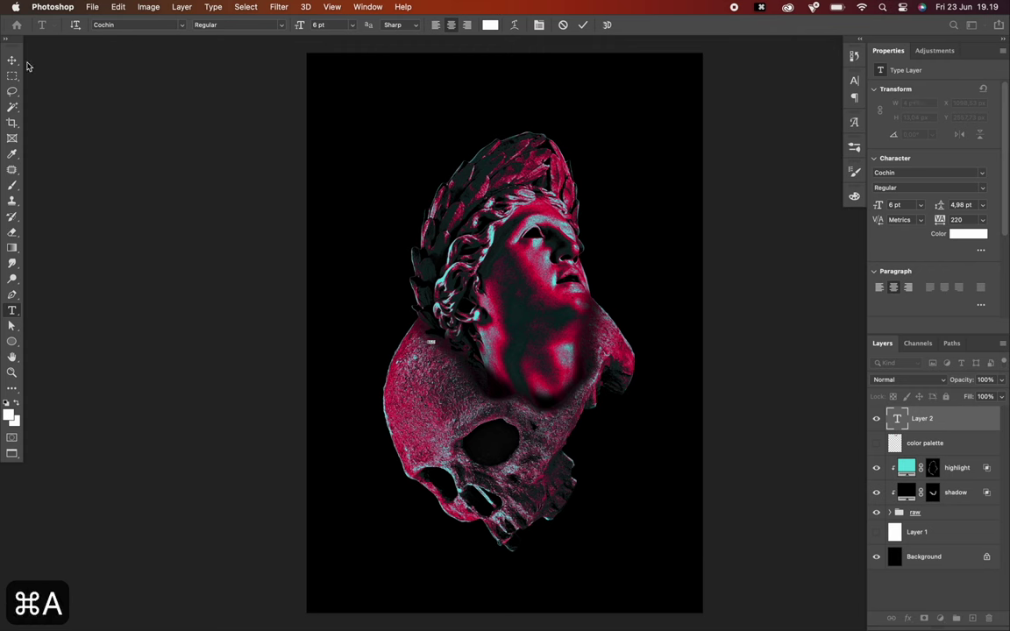
left_click(13, 61)
left_click_drag(435, 344, 568, 397)
key("Return")
- Set the ALC text's tracking to 0 and leading to Auto, and enlarge it across the statue
left_click(853, 82)
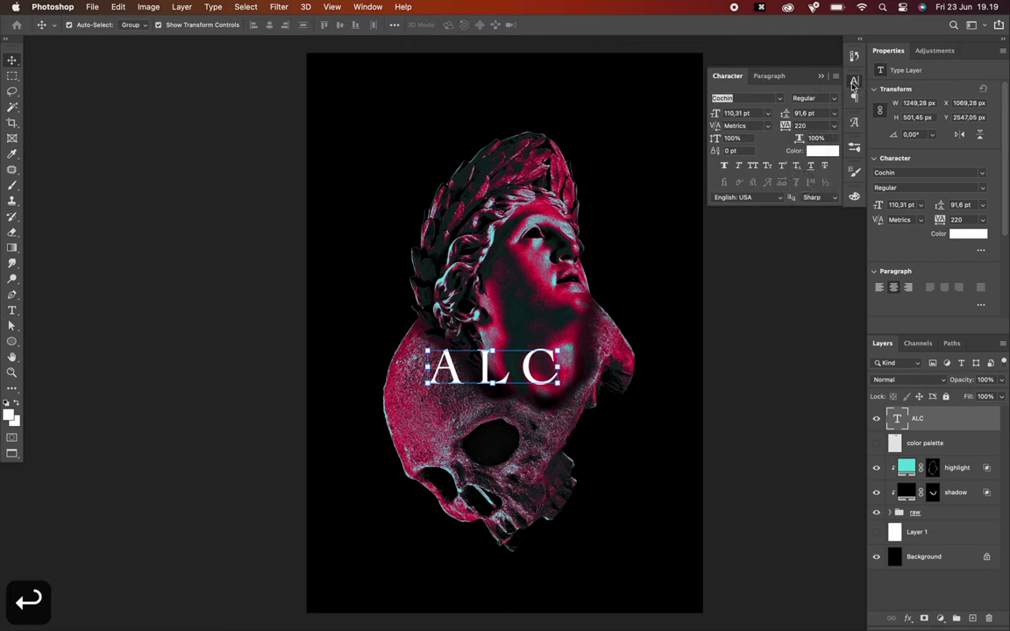
left_click(833, 126)
left_click(807, 209)
left_click(834, 113)
left_click(811, 128)
left_click_drag(545, 351, 592, 293)
- Duplicate the ALC text directly below itself and replace the copy's wording with ADRA
left_click_drag(485, 367, 496, 426)
key("Return")
key("t")
left_click(495, 424)
key("super+a")
type("ADRA")
left_click(12, 60)
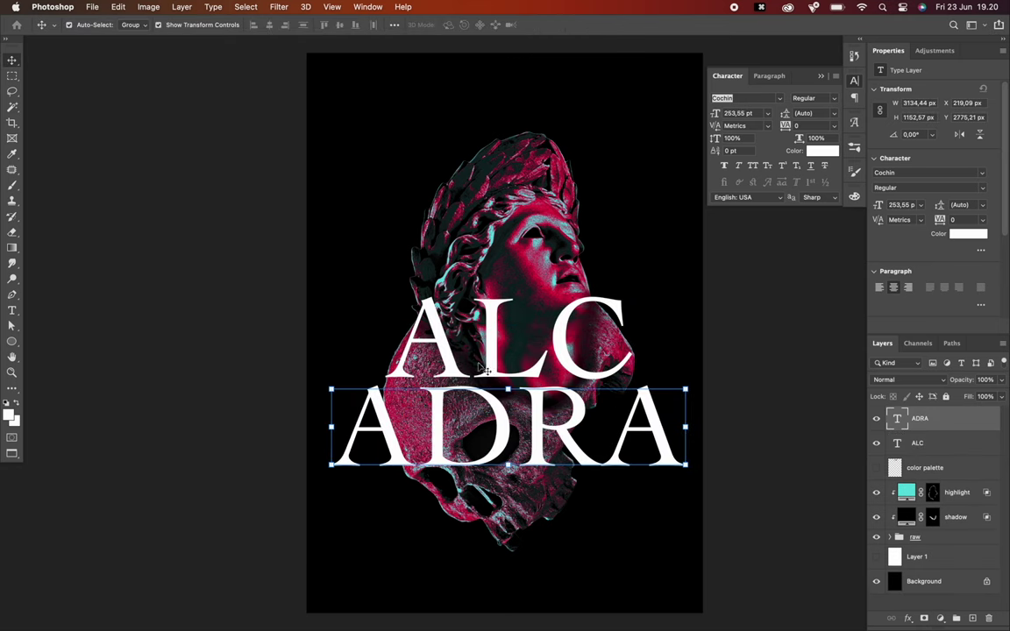
- Rescale the ALC line slightly and move both title lines up a little together
left_click(504, 342)
left_click_drag(629, 279, 638, 270)
key("Return")
left_click(509, 420, "shift")
left_click_drag(508, 420, 508, 411)
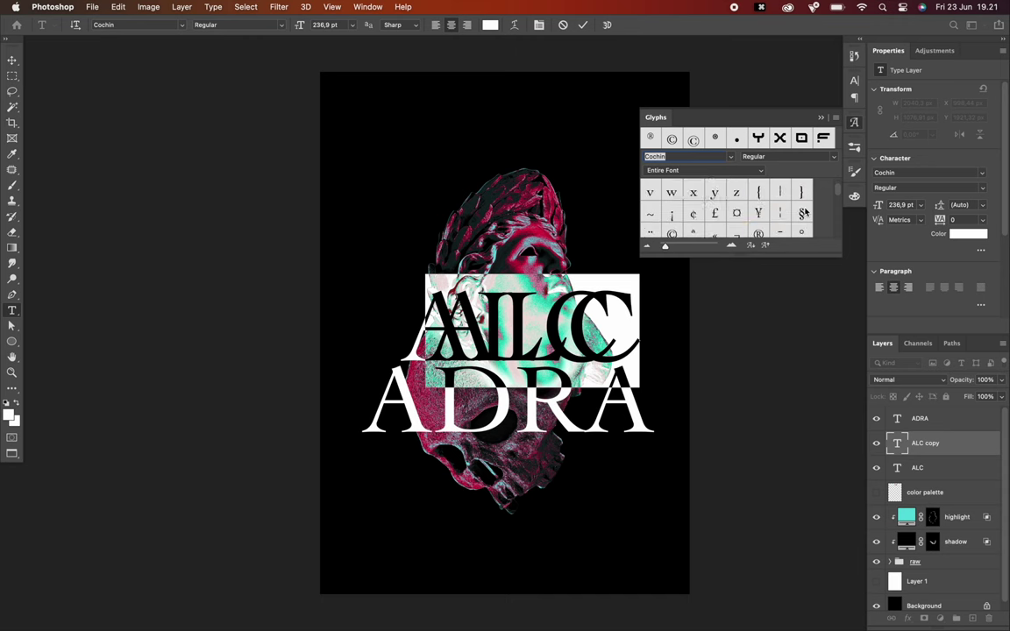
- Replace the text of the ALC copy with the Cochin © glyph
scroll(804, 212, "down", 1)
double_click(759, 213)
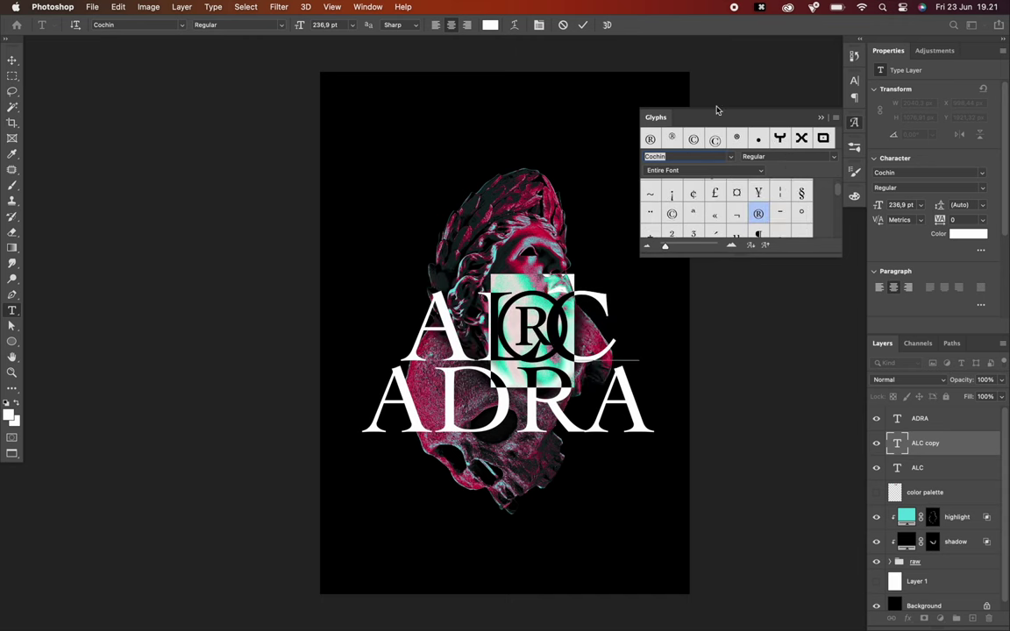
double_click(672, 214)
left_click(12, 59)
- Scale the © symbol down to about 122 pt and align it beside the top of the C in ALC
left_click_drag(570, 293, 653, 328)
key("Return")
key("shift+Up")
key("shift+Up")
key("shift+Up")
key("shift+Up")
key("shift+Up")
key("shift+Up")
key("shift+Up")
key("shift+Up")
key("Return")
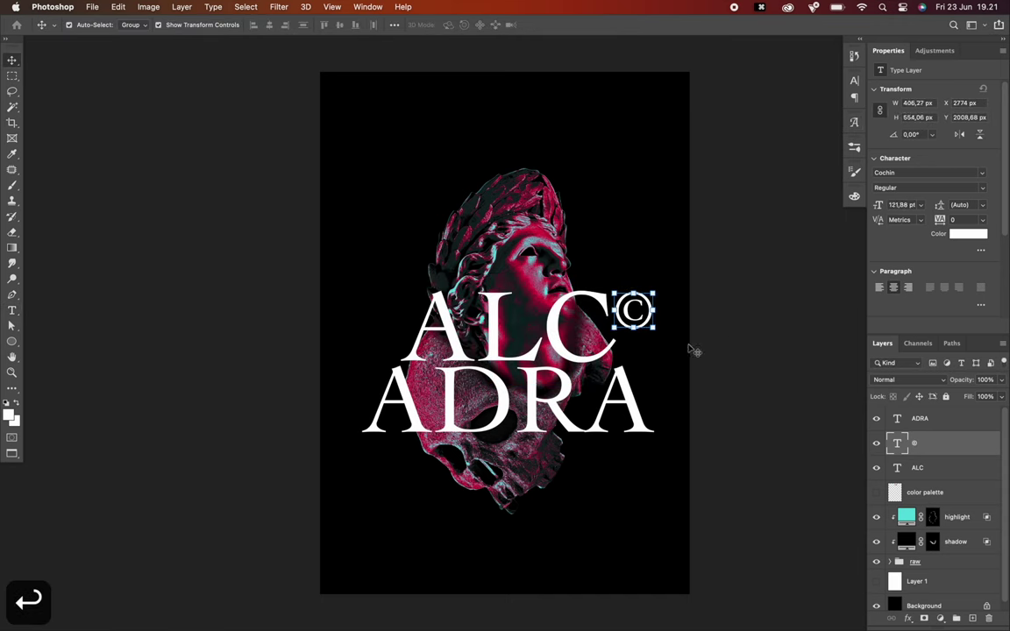
left_click(694, 349)
- Nudge the statue and skull artwork down, and rescale it slightly together with the title text
left_click(557, 254)
key("shift+Down")
key("shift+Down")
left_click_drag(719, 517, 386, 210)
left_click_drag(654, 166, 657, 166)
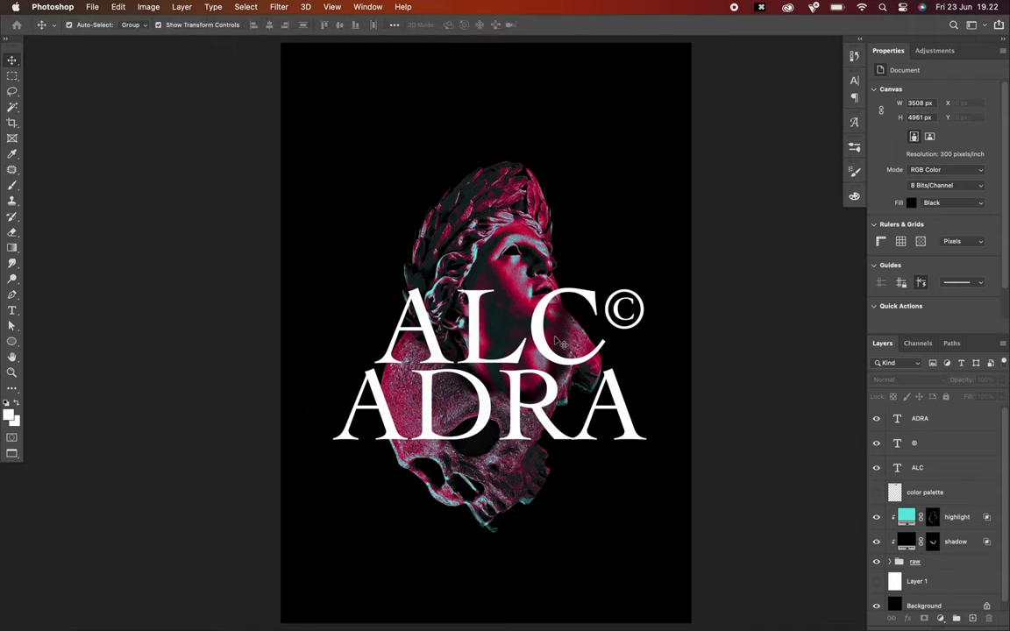
- Draw a triangle over the composition with no fill and a thin white outline
left_click_drag(12, 341, 52, 338)
mouse_move(369, 164)
left_mouse_down()
mouse_move(514, 417)
mouse_move(514, 309)
left_mouse_up()
left_click(132, 25)
left_click(106, 47)
- Enlarge and rotate the triangle so one corner points down, and position it around the title
key("super+t")
left_click_drag(473, 205, 581, 383)
left_click_drag(640, 131, 710, 269)
left_click_drag(518, 244, 543, 251)
key("Return")
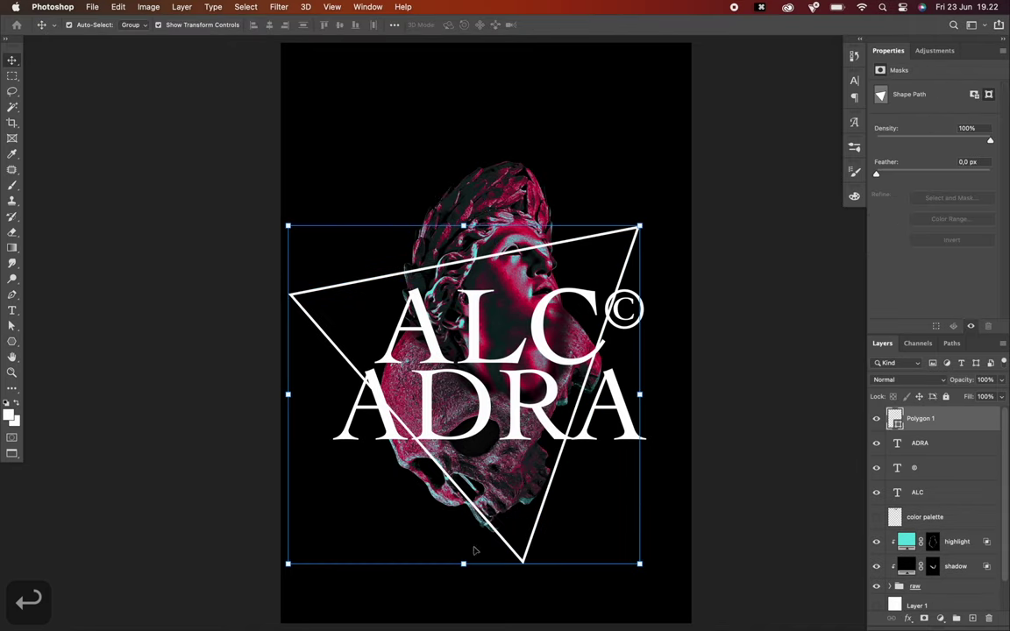
- Reshape the tilted triangle's proportions so its tip sits lower and its upper side slopes more gently
left_click_drag(639, 563, 642, 585)
left_click_drag(288, 225, 307, 226)
left_click_drag(639, 226, 643, 250)
key("Return")
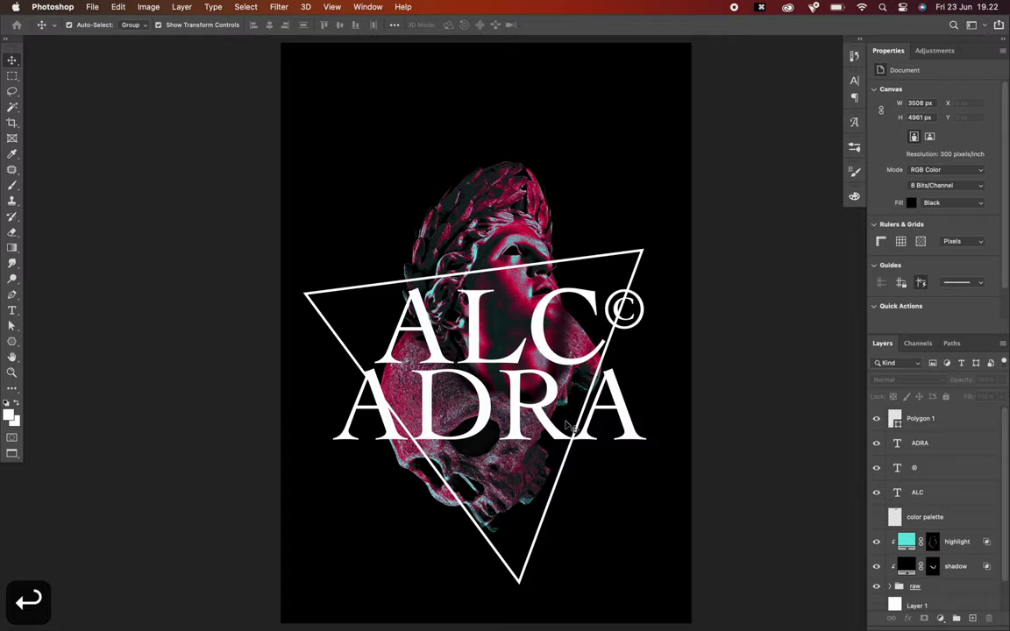
- Enlarge the artwork, title and triangle together slightly on the canvas
key("super+minus")
key("super+t")
left_click_drag(617, 181, 622, 177)
key("Return")
key("super+0")
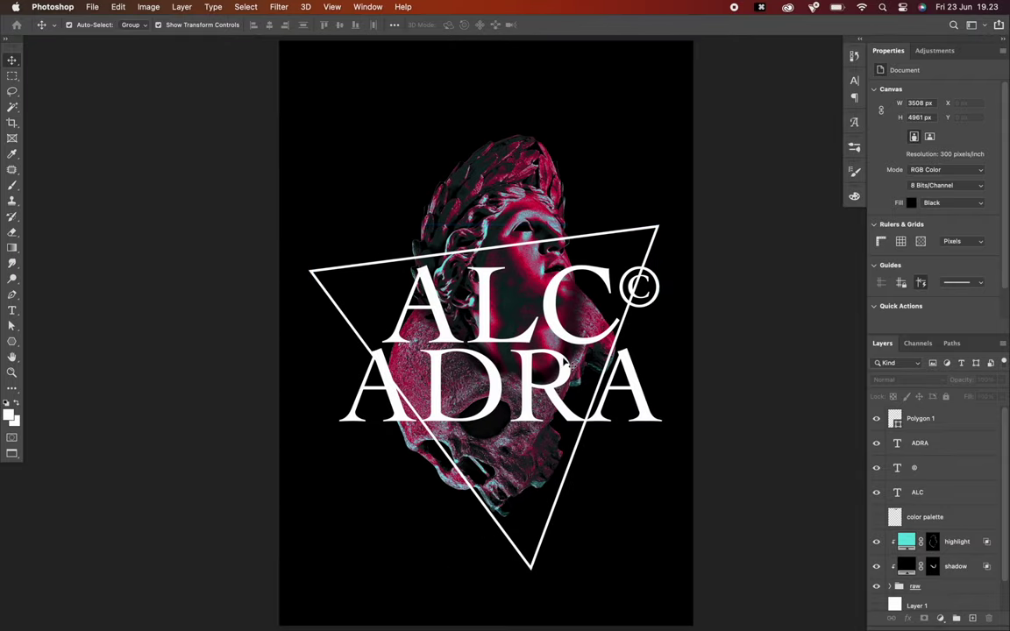
- Add a layer mask to the triangle and erase its outline where it crosses the statue and skull
left_click(943, 418)
left_click(924, 618)
key("e")
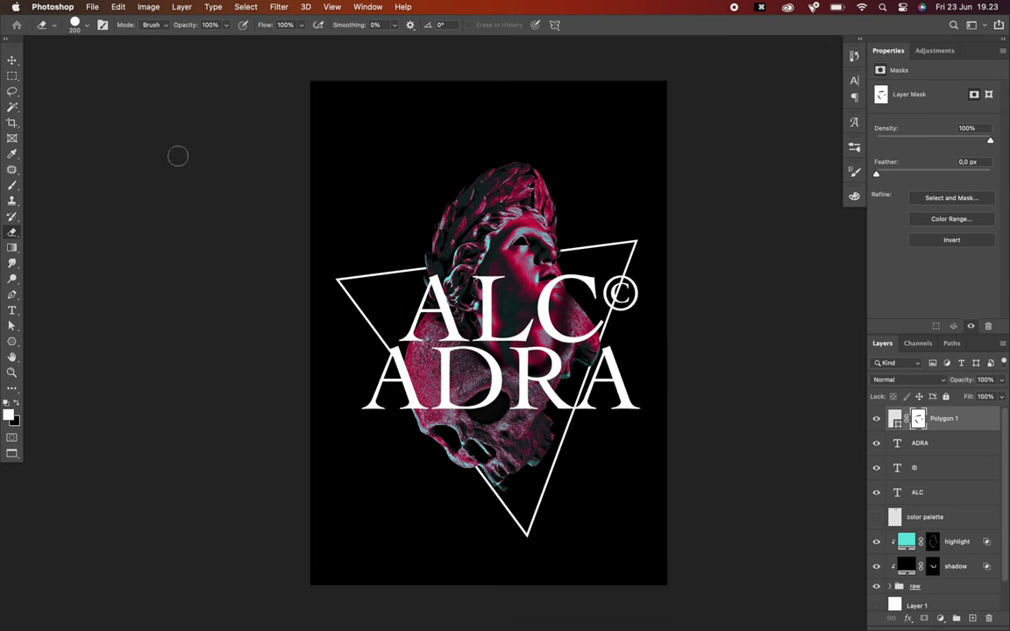
key("v")
key("e")
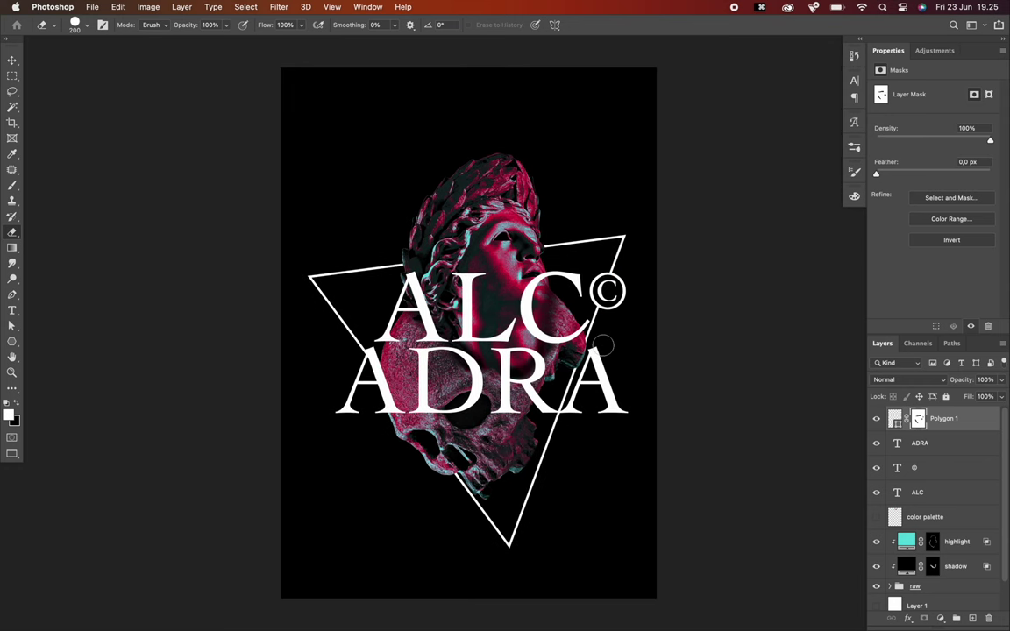
left_click(12, 59)
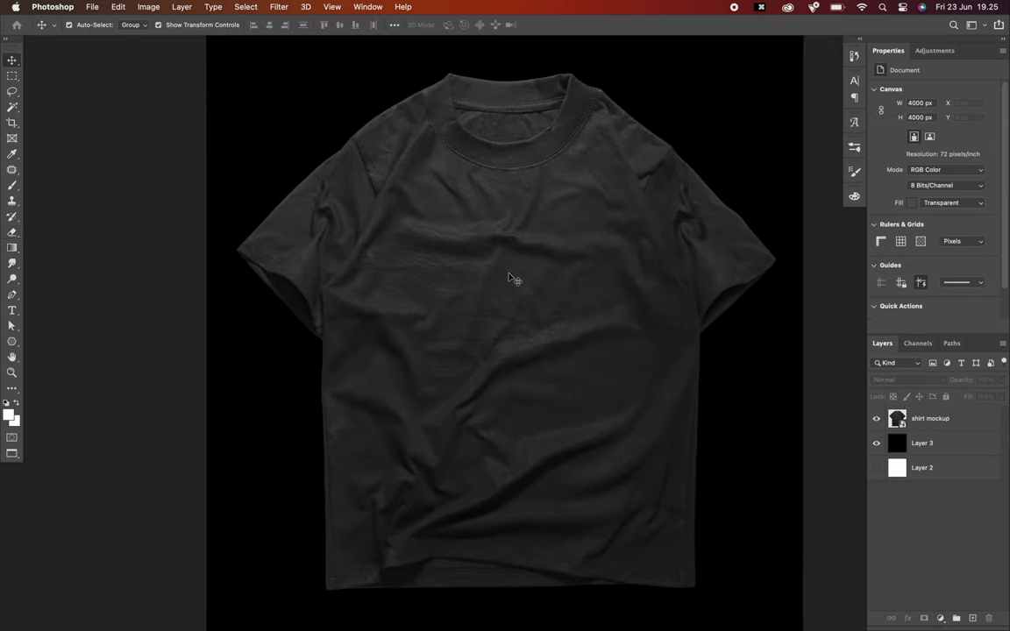
scroll(509, 277, "down", 2)
scroll(508, 277, "right", 3)
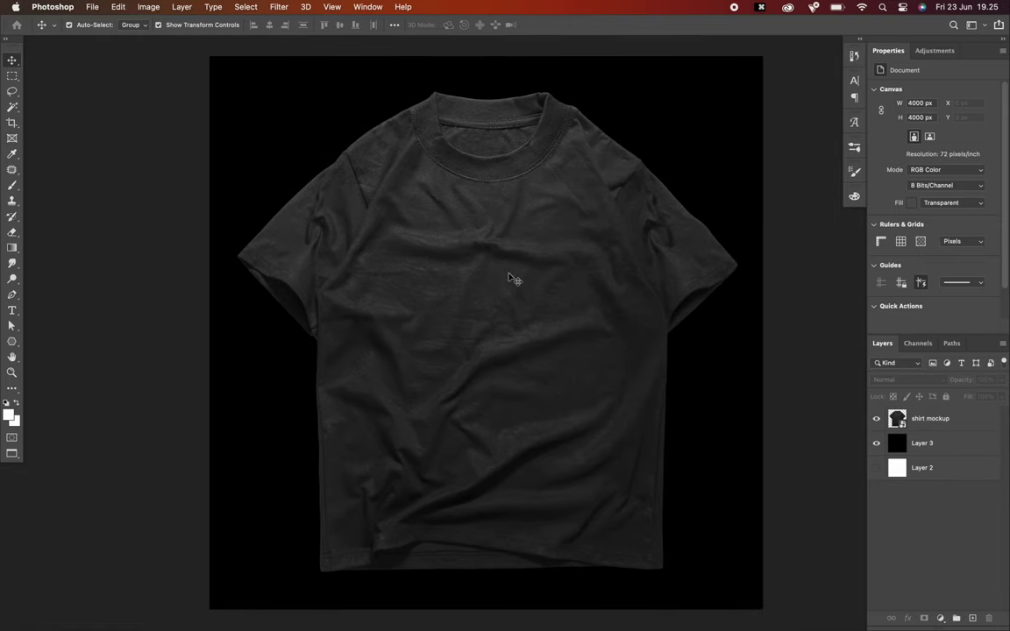
scroll(508, 277, "up", 1)
scroll(508, 277, "down", 1)
scroll(508, 277, "up", 3)
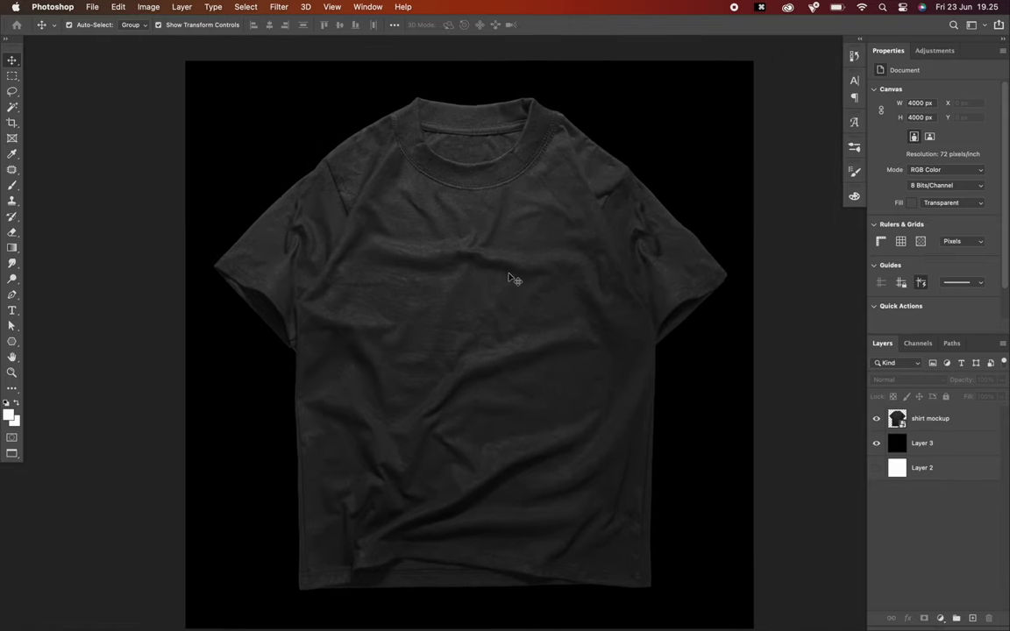
scroll(508, 277, "down", 1)
scroll(513, 278, "up", 3)
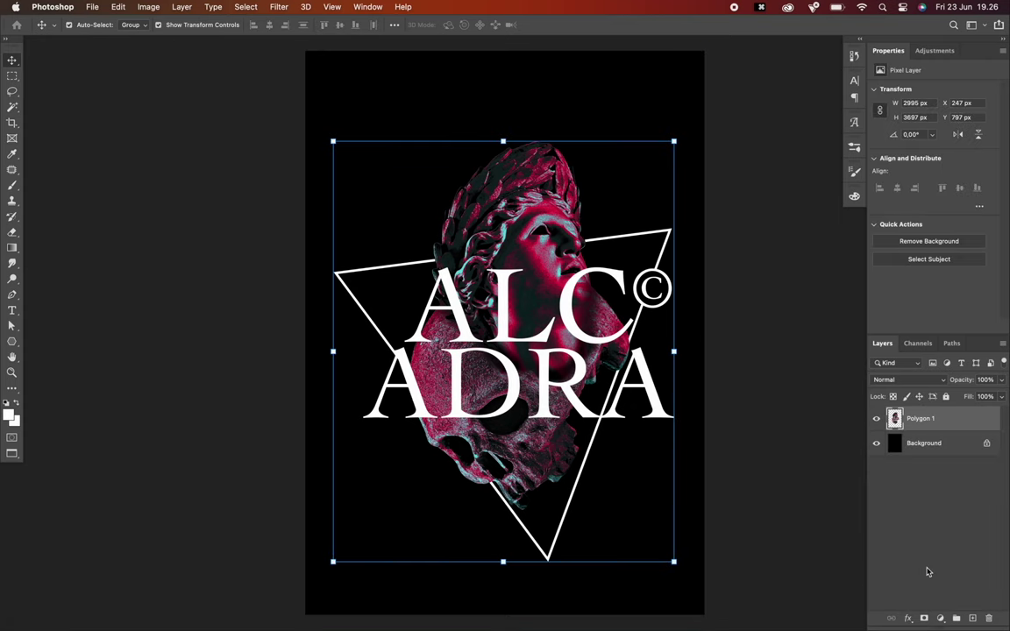
- Copy the merged artwork into the shirt mockup document and scale it down to fit the shirt's chest
key("cmd+c")
key("f")
key("f")
left_click(201, 38)
key("f")
key("cmd+v")
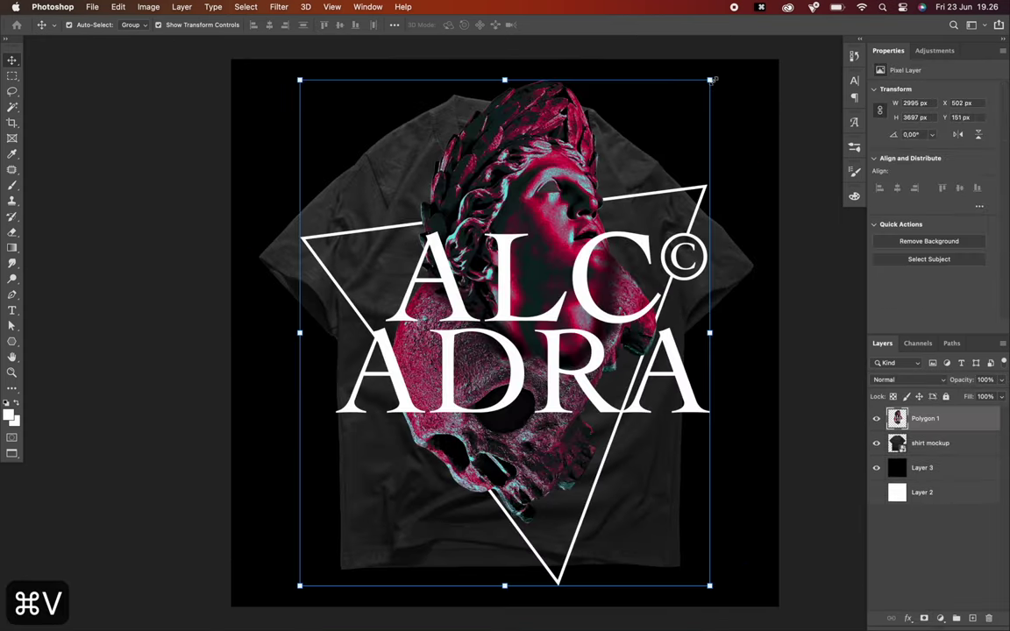
left_click_drag(643, 73, 622, 201)
key("Return")
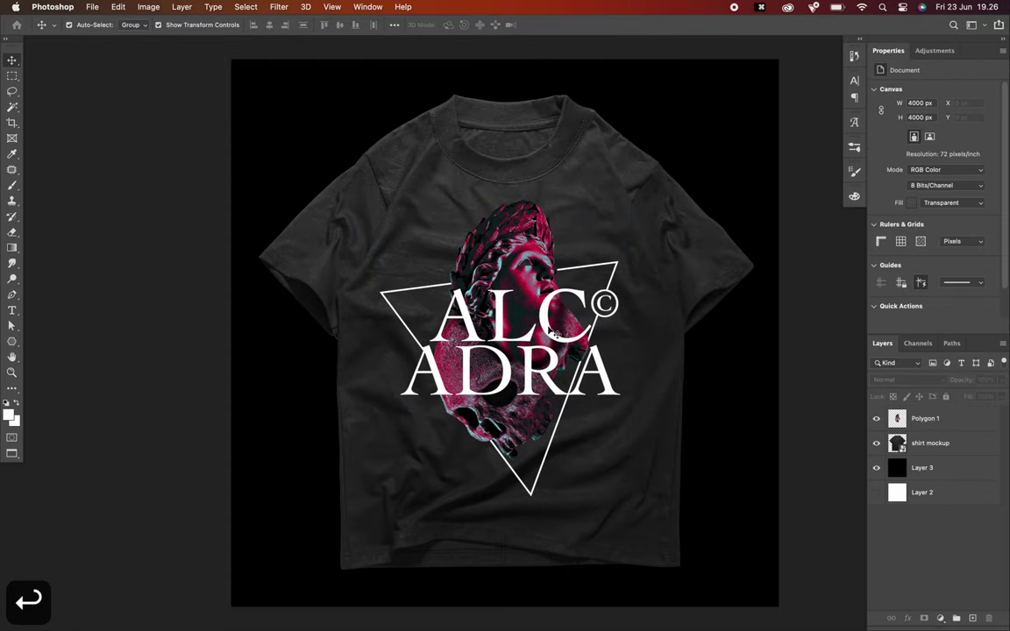
- Set the blend mode of the artwork layer on the shirt to Lighten
left_click(530, 340)
left_click(903, 380)
left_click(900, 475)
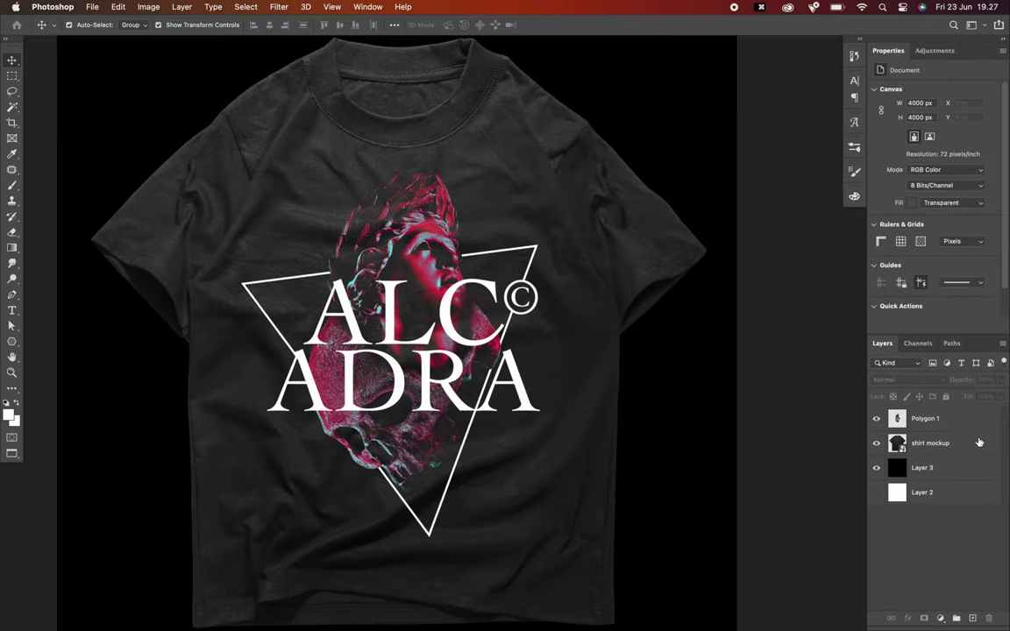
- Blend the artwork into the fabric with Blend If, splitting the Underlying Layer shadows to 0/55 and adjusting This Layer's shadow split
double_click(973, 420)
left_click_drag(708, 476, 742, 474)
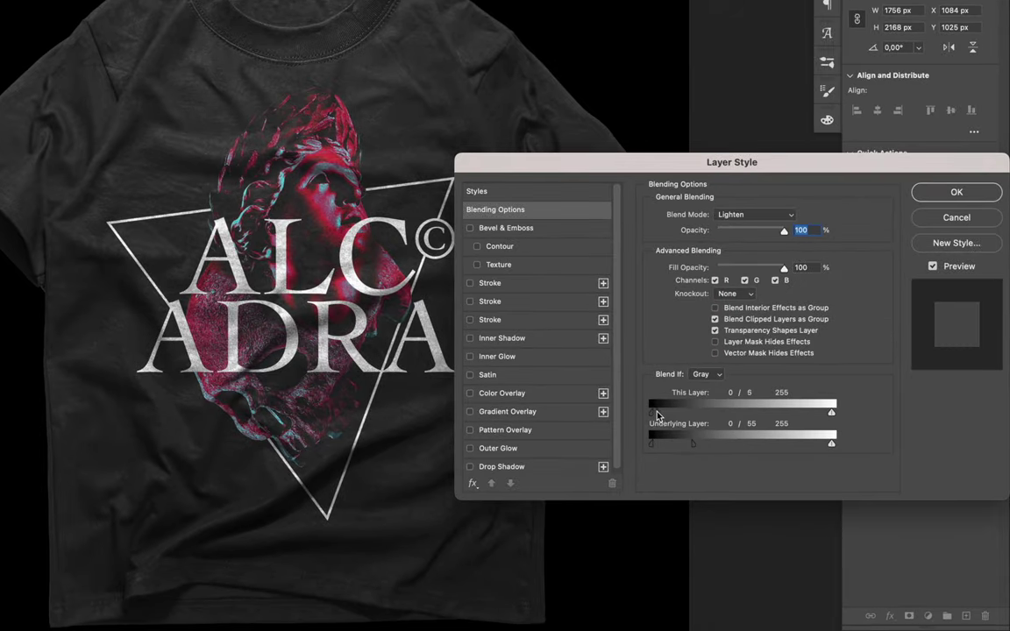
left_click_drag(657, 416, 714, 416)
left_click(958, 193)
- Inspect the print's fabric texture up close and return to the standard screen mode
scroll(394, 298, "up", 5)
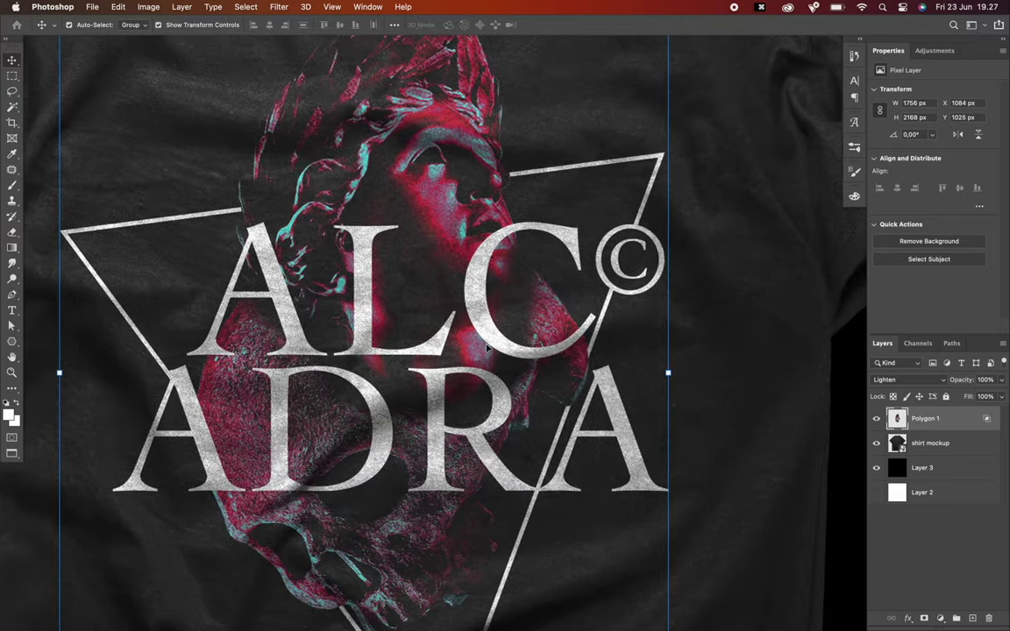
scroll(486, 348, "left", 3)
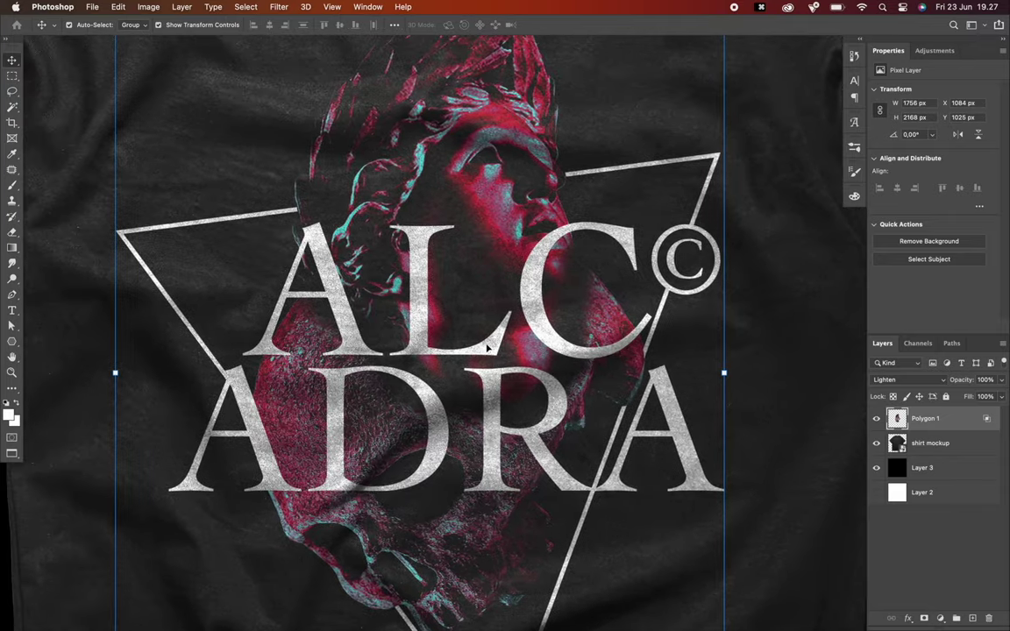
scroll(486, 348, "left", 2)
scroll(487, 348, "down", 5)
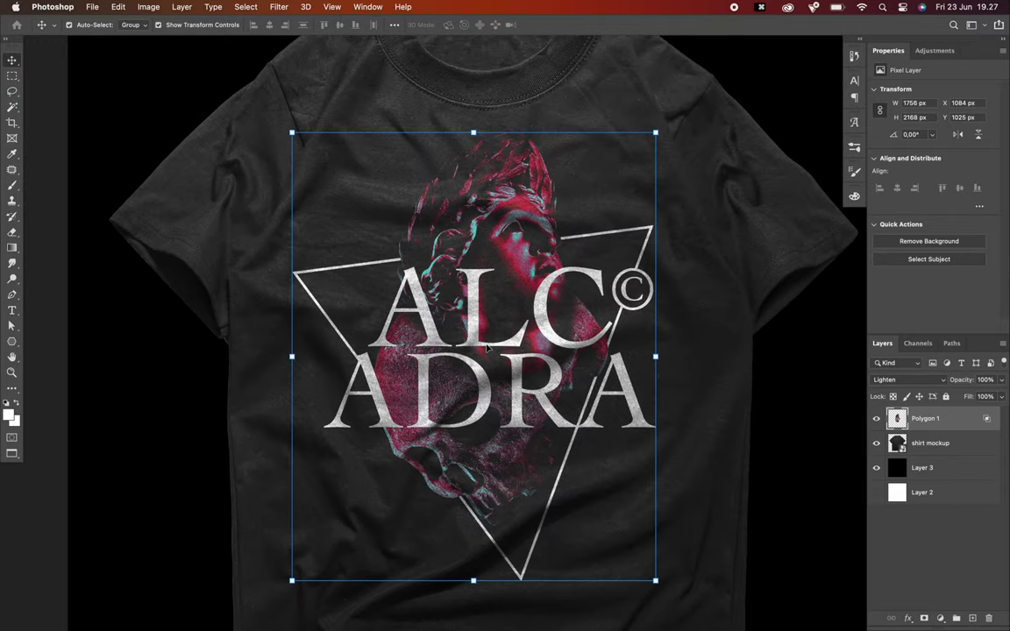
key("f")
key("f")
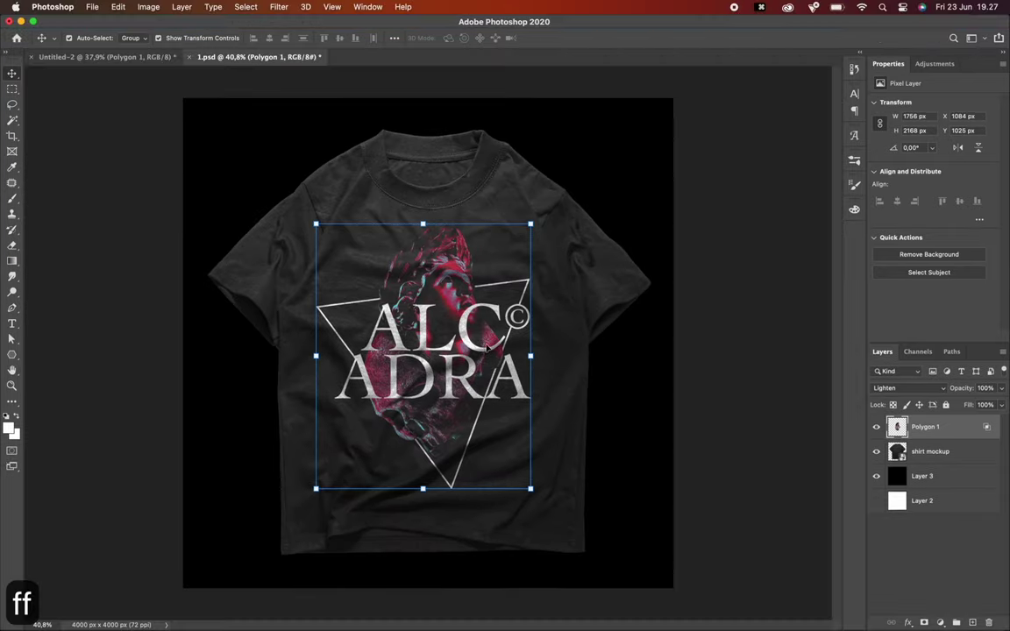